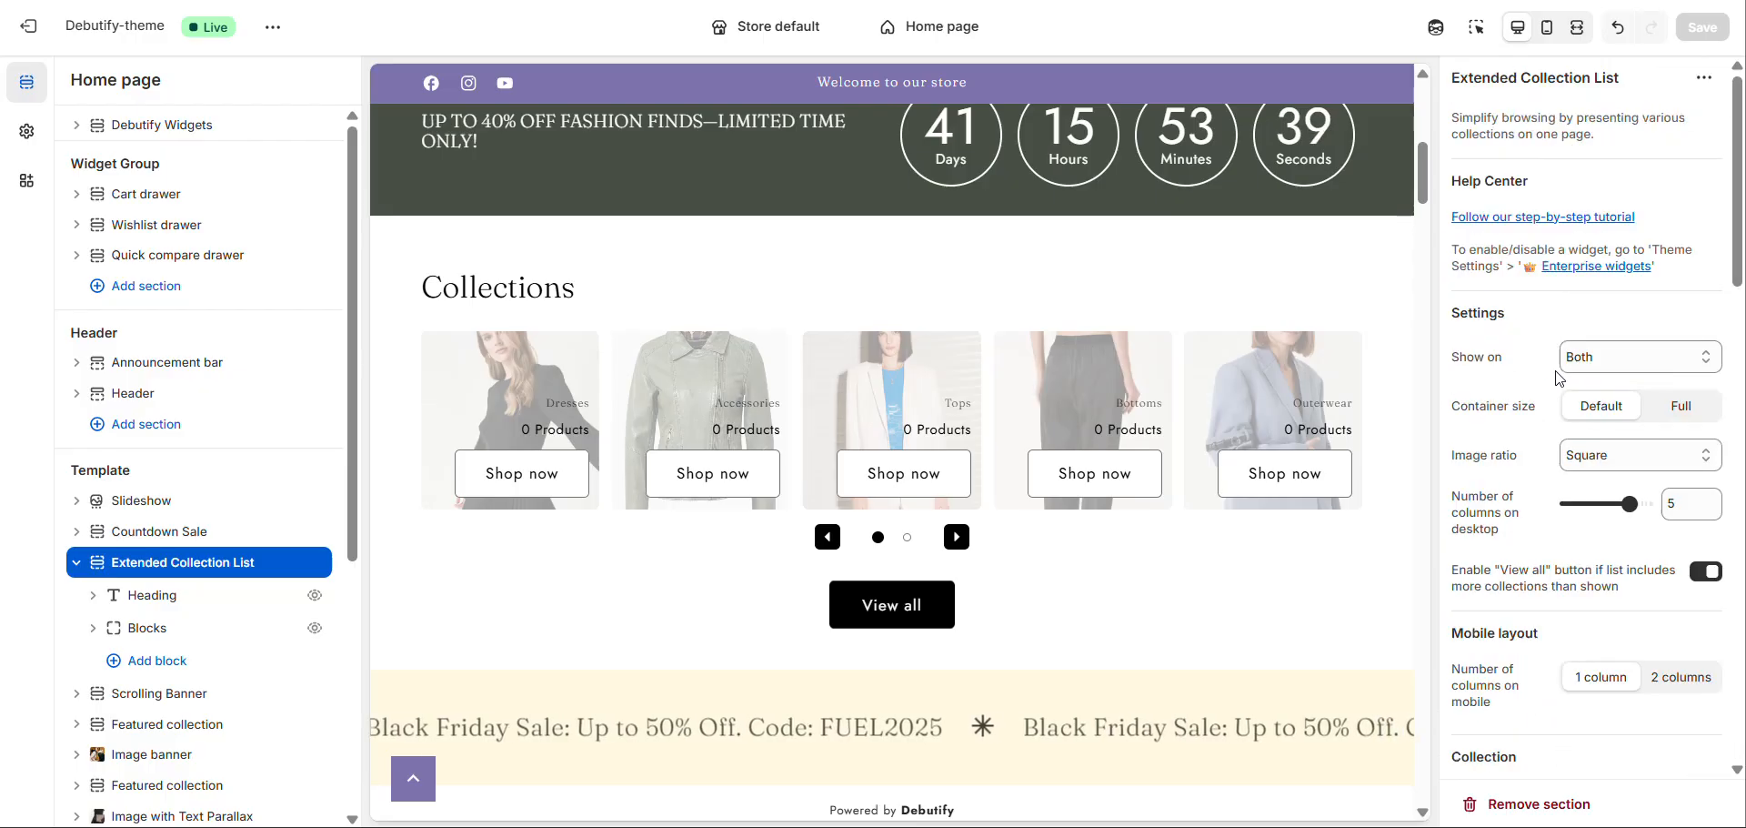
# Examine the Extended Collection List's heading, title, blocks and Dresses collection settings, returning to the section's own settings.
pyautogui.click(165, 603)
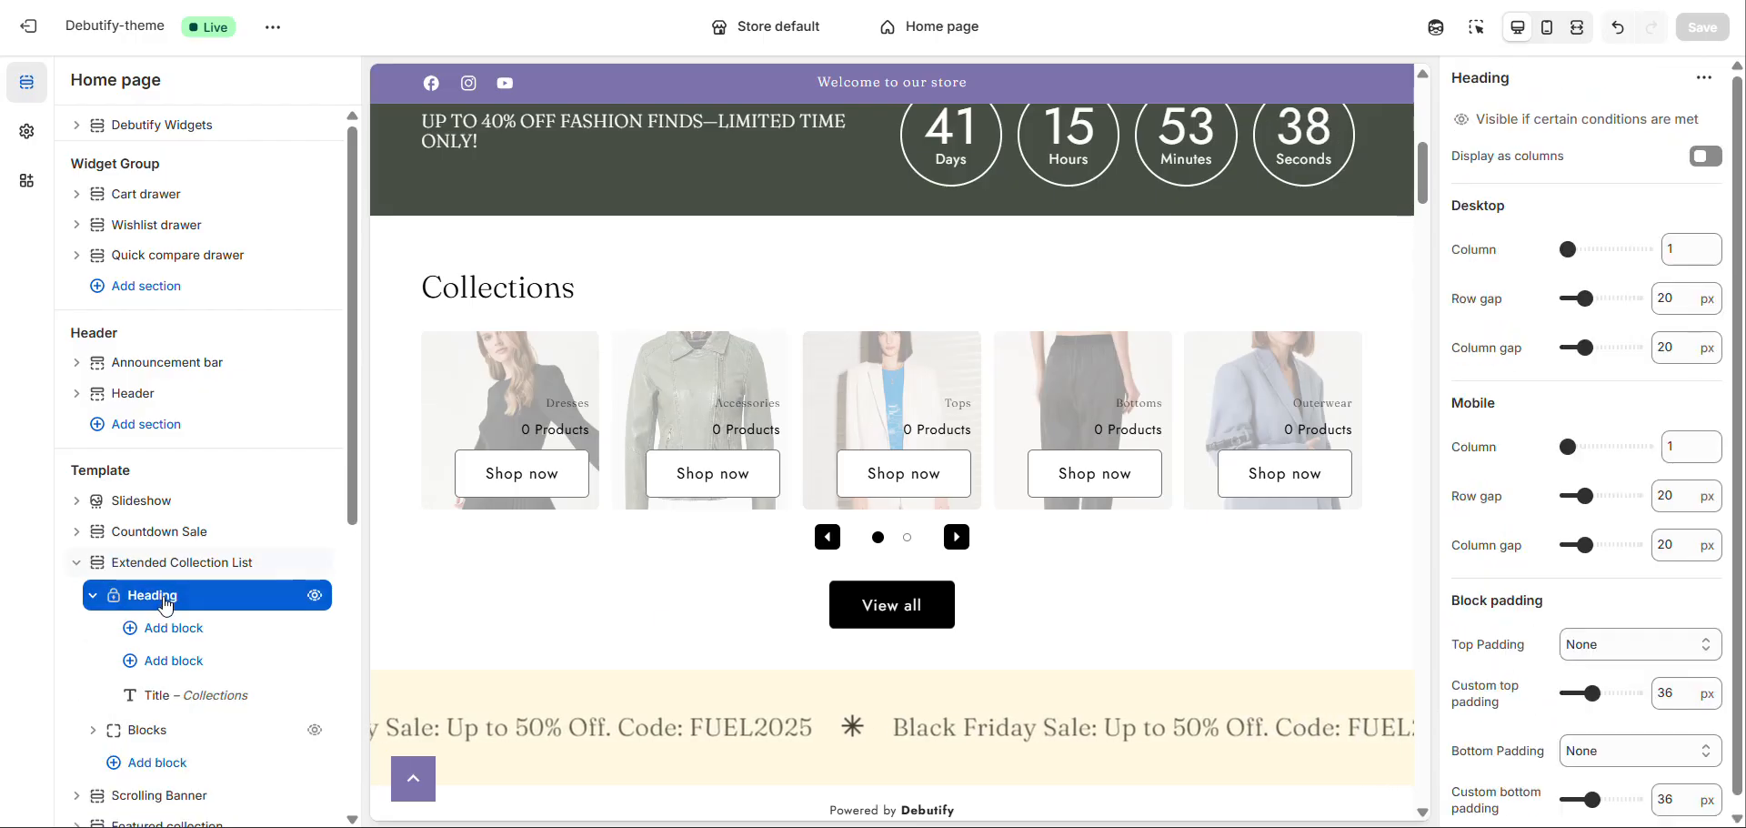
pyautogui.click(185, 707)
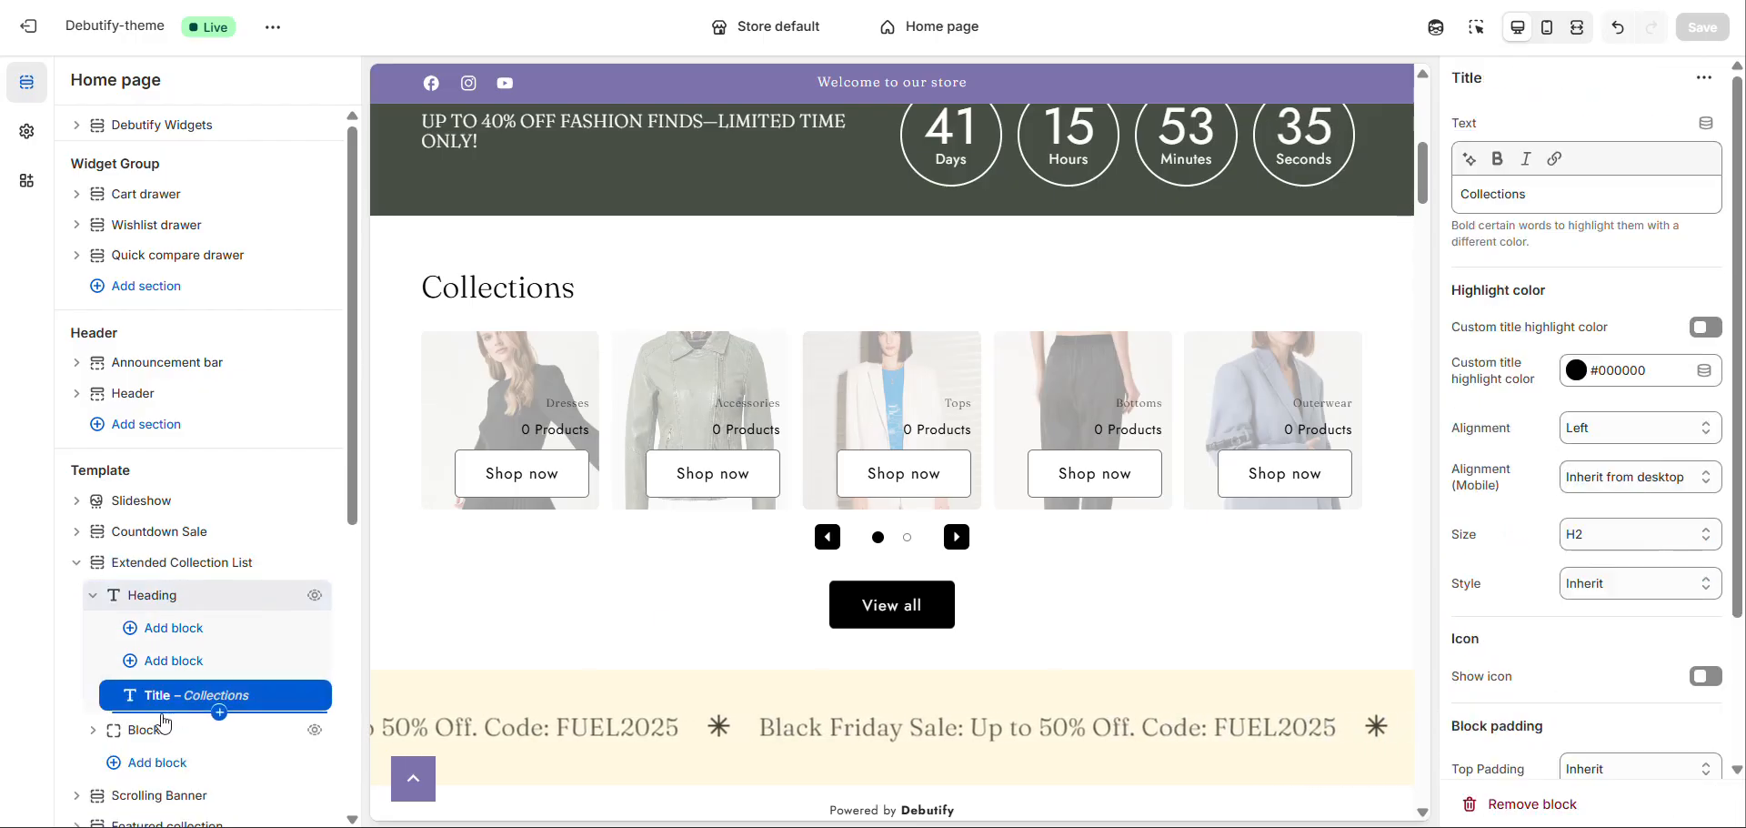
pyautogui.click(146, 730)
pyautogui.scroll(-1, 196, 744)
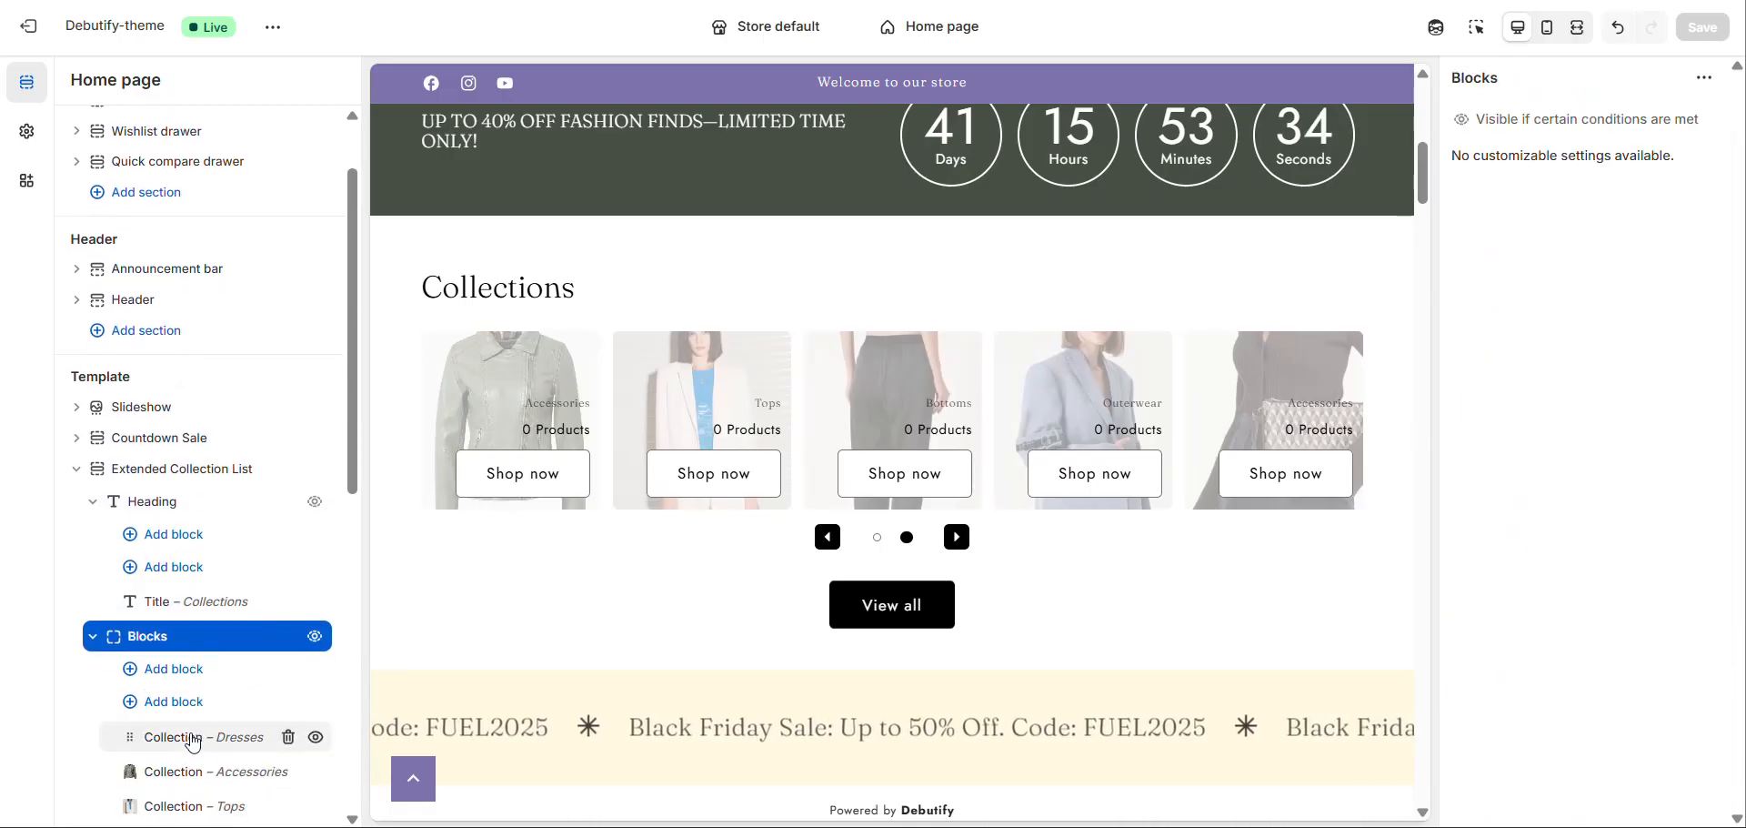
pyautogui.click(199, 737)
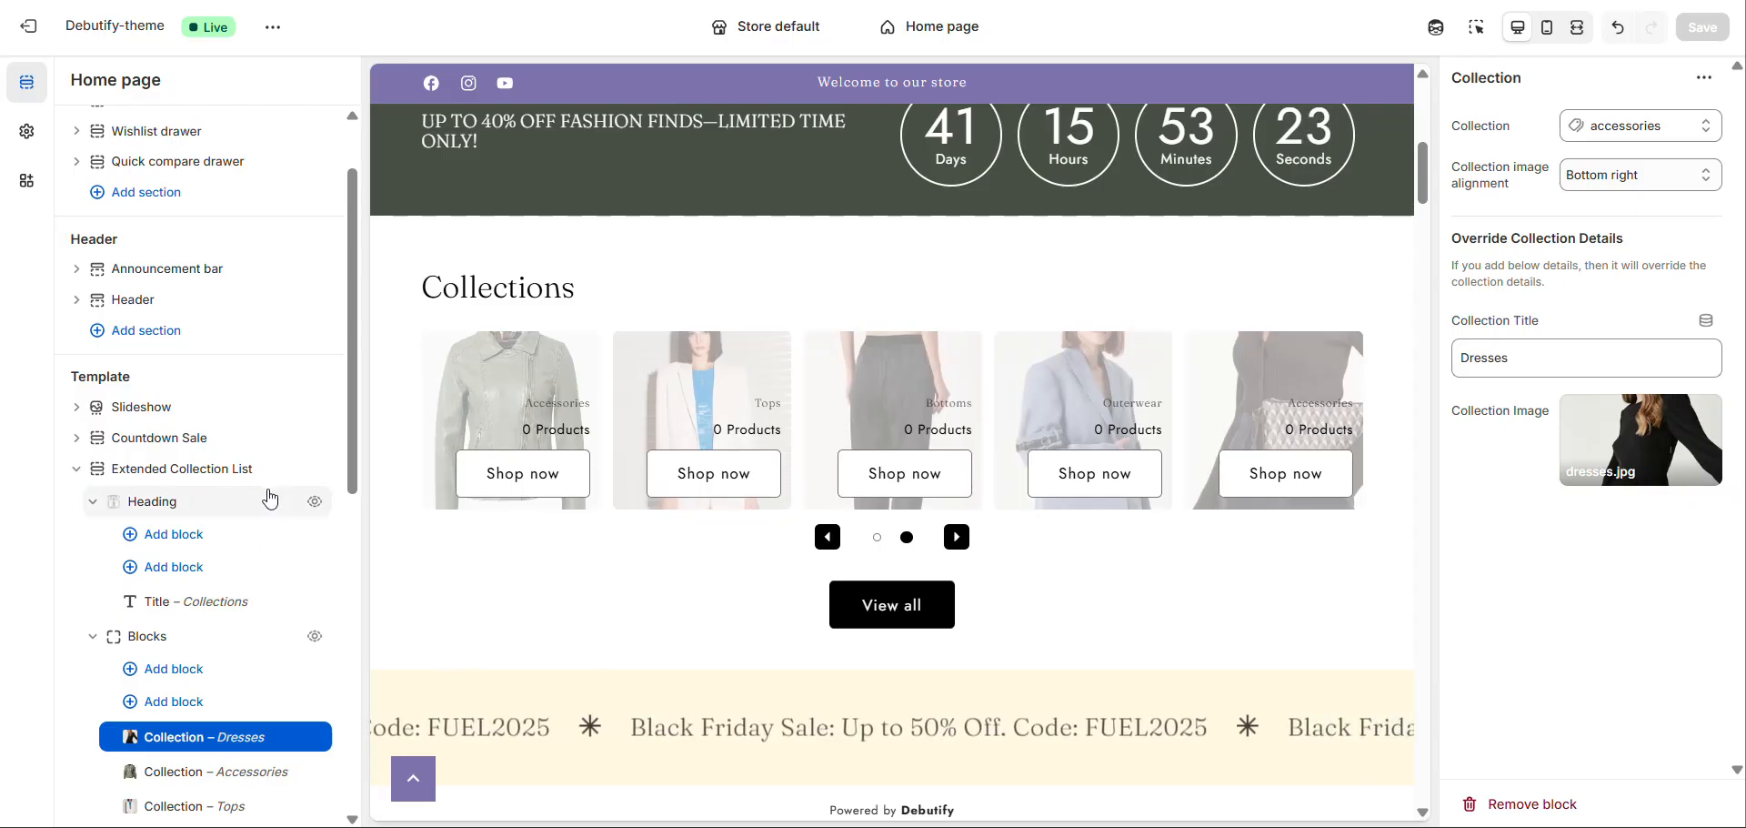
pyautogui.click(224, 471)
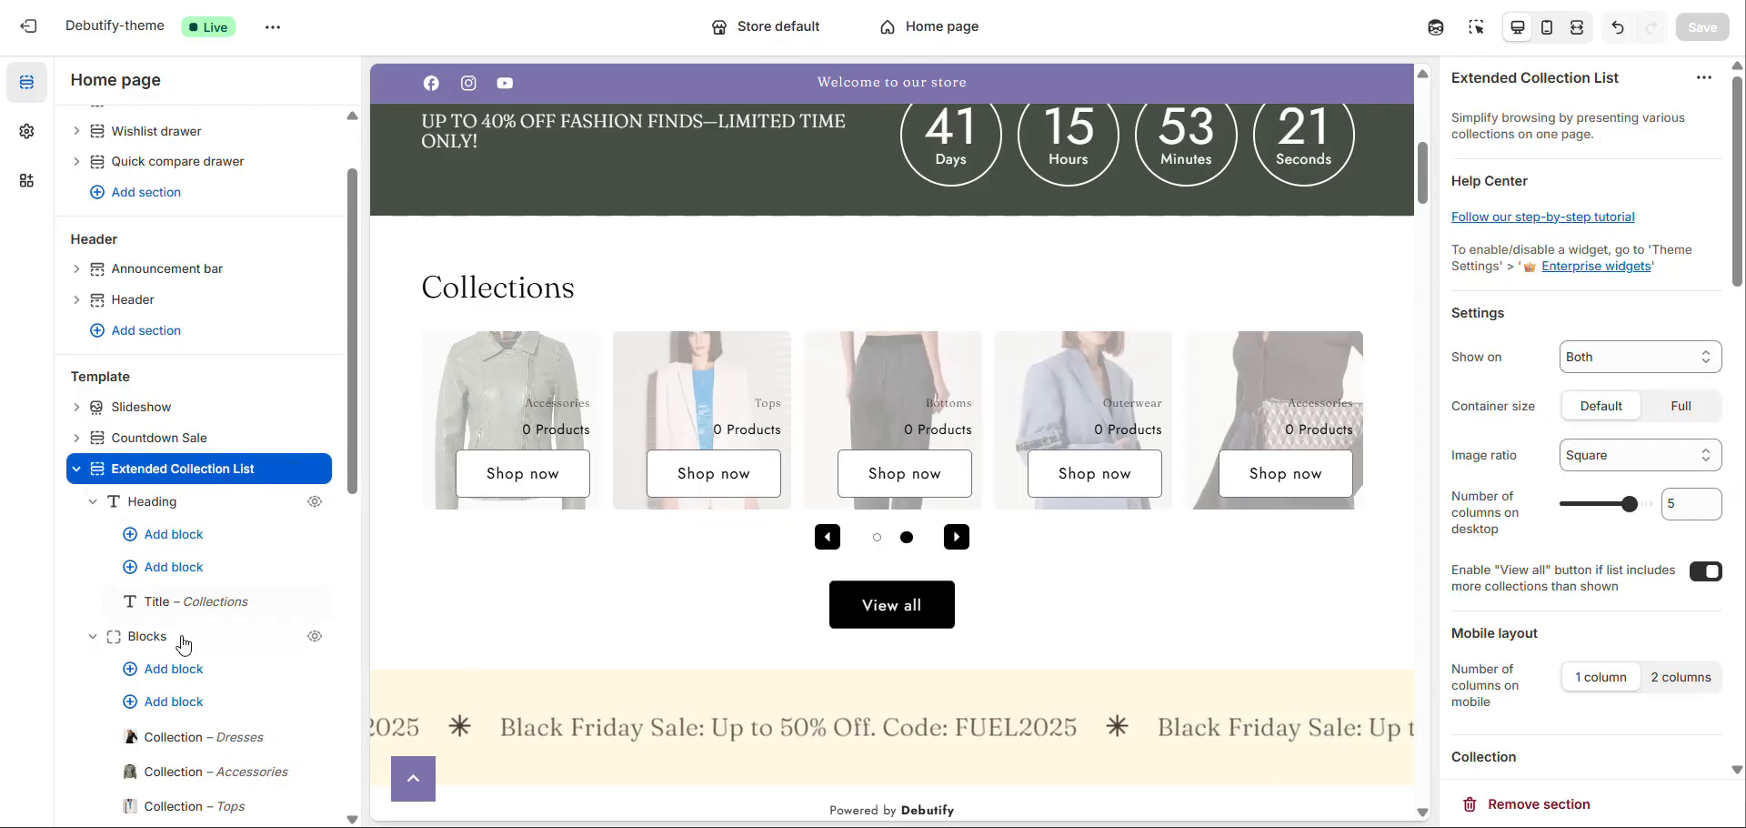
pyautogui.click(179, 737)
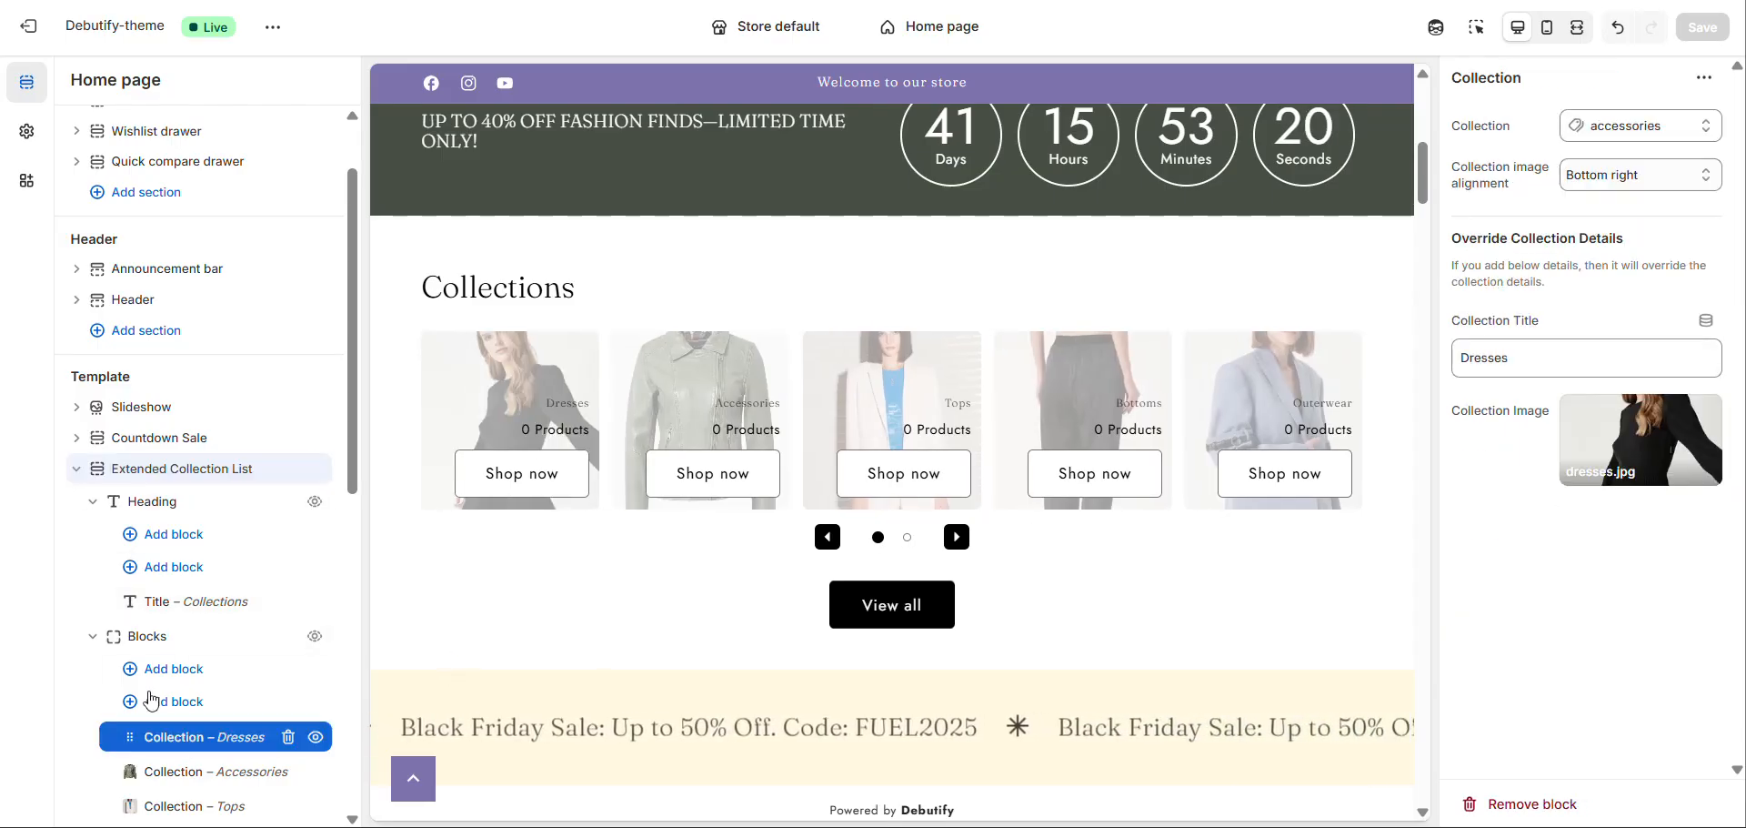
pyautogui.click(78, 469)
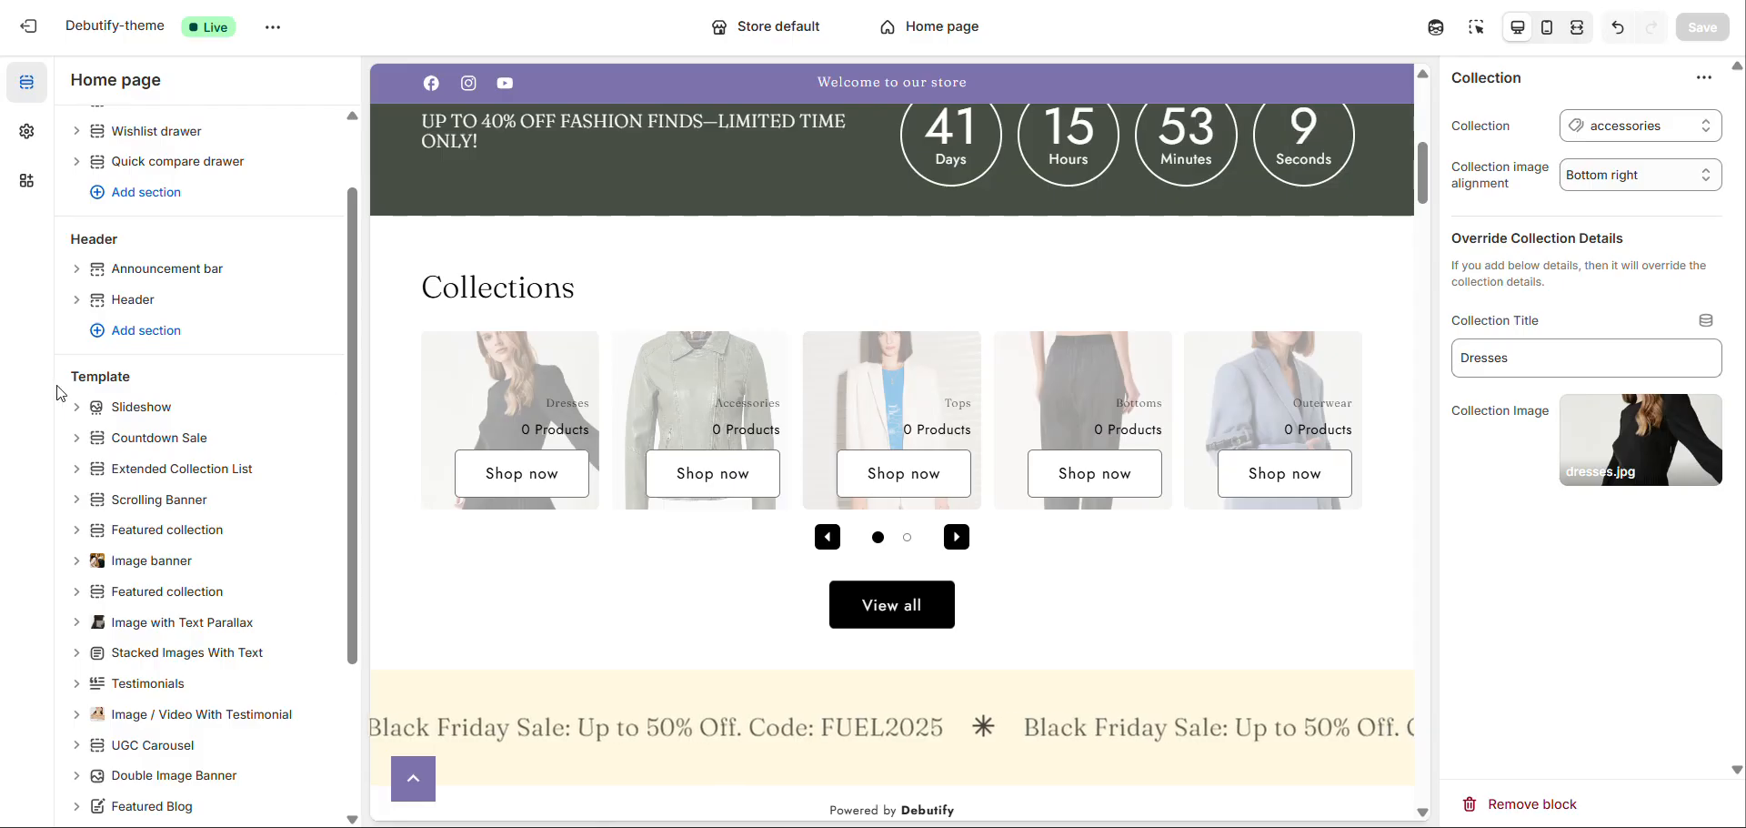
pyautogui.click(154, 470)
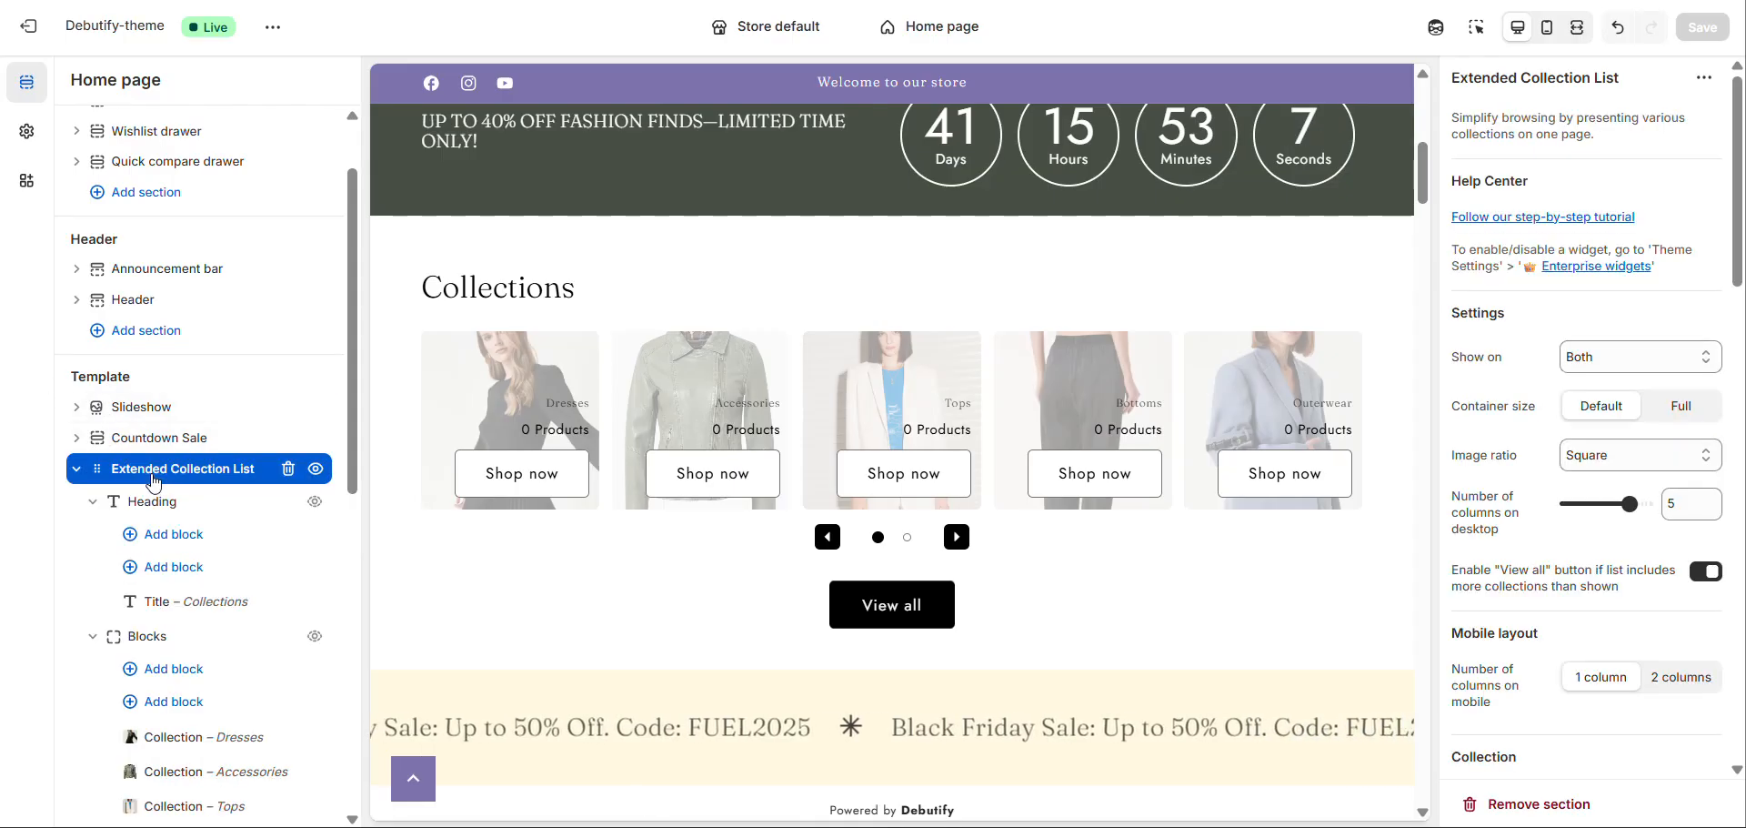
# Check the Extended collections List widget's enable setting in the theme settings, and reopen the Extended Collection List section.
pyautogui.click(1592, 272)
pyautogui.scroll(-5, 104, 547)
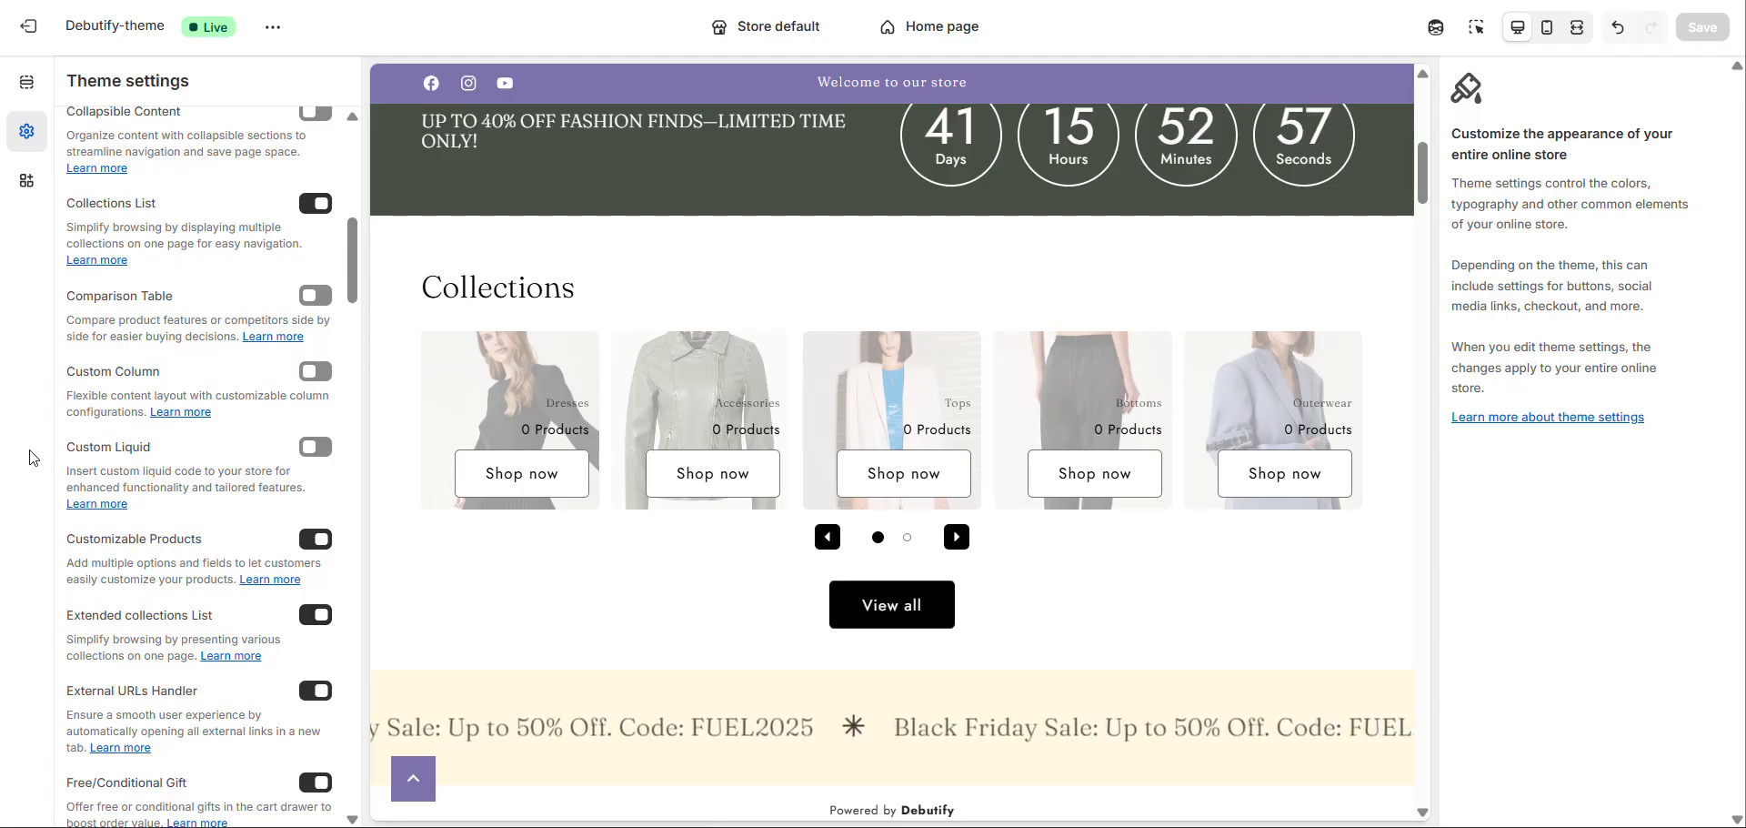
pyautogui.click(20, 91)
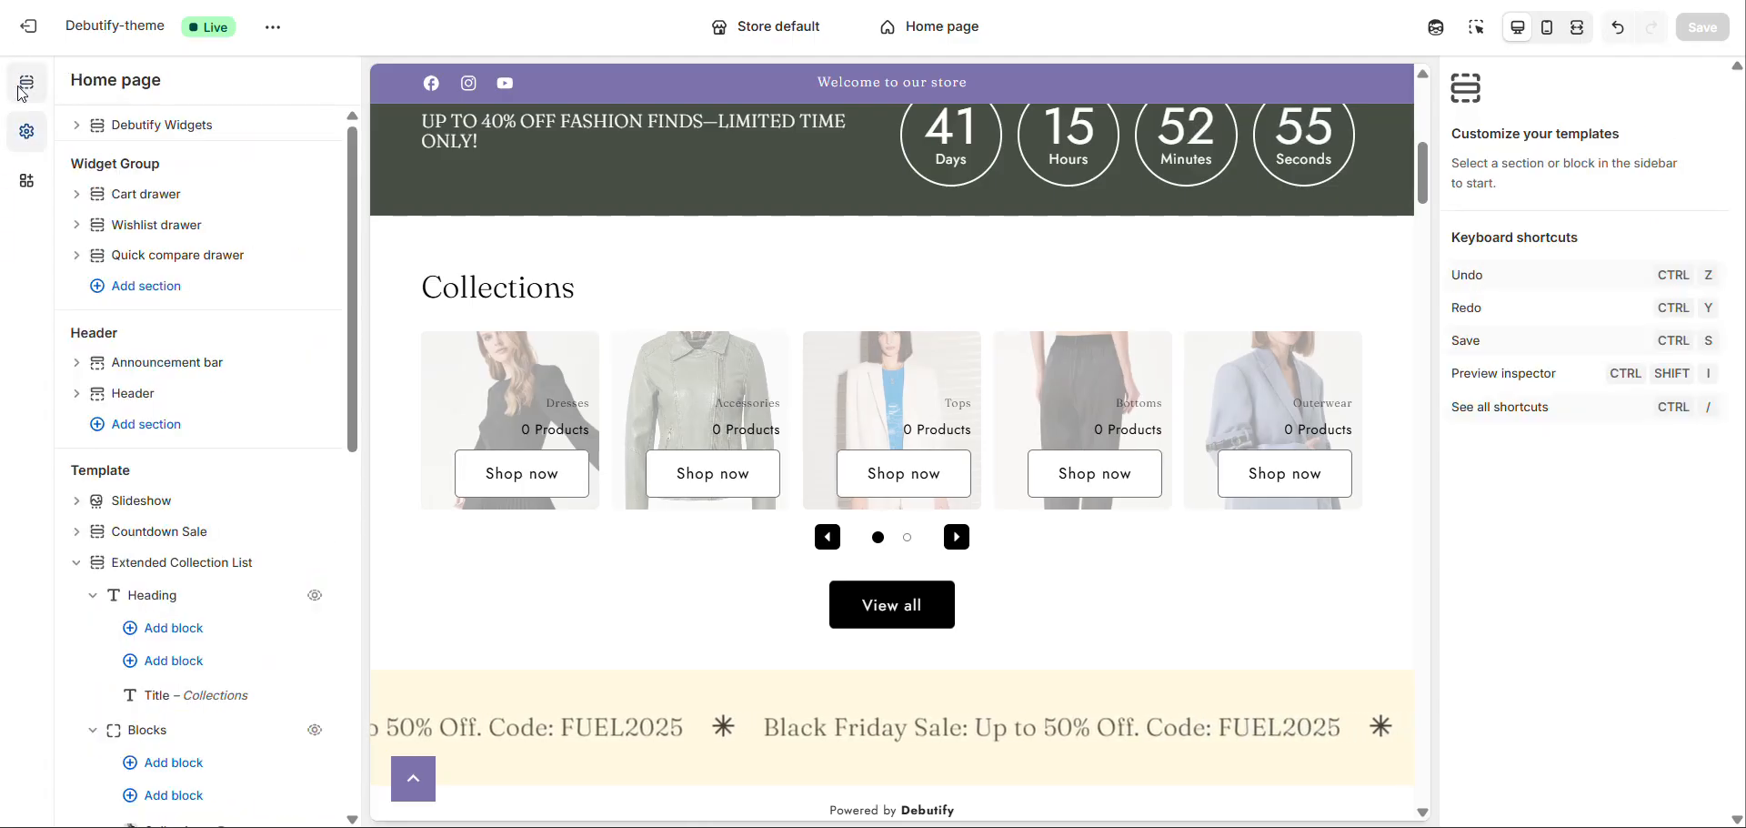
pyautogui.scroll(-3, 160, 509)
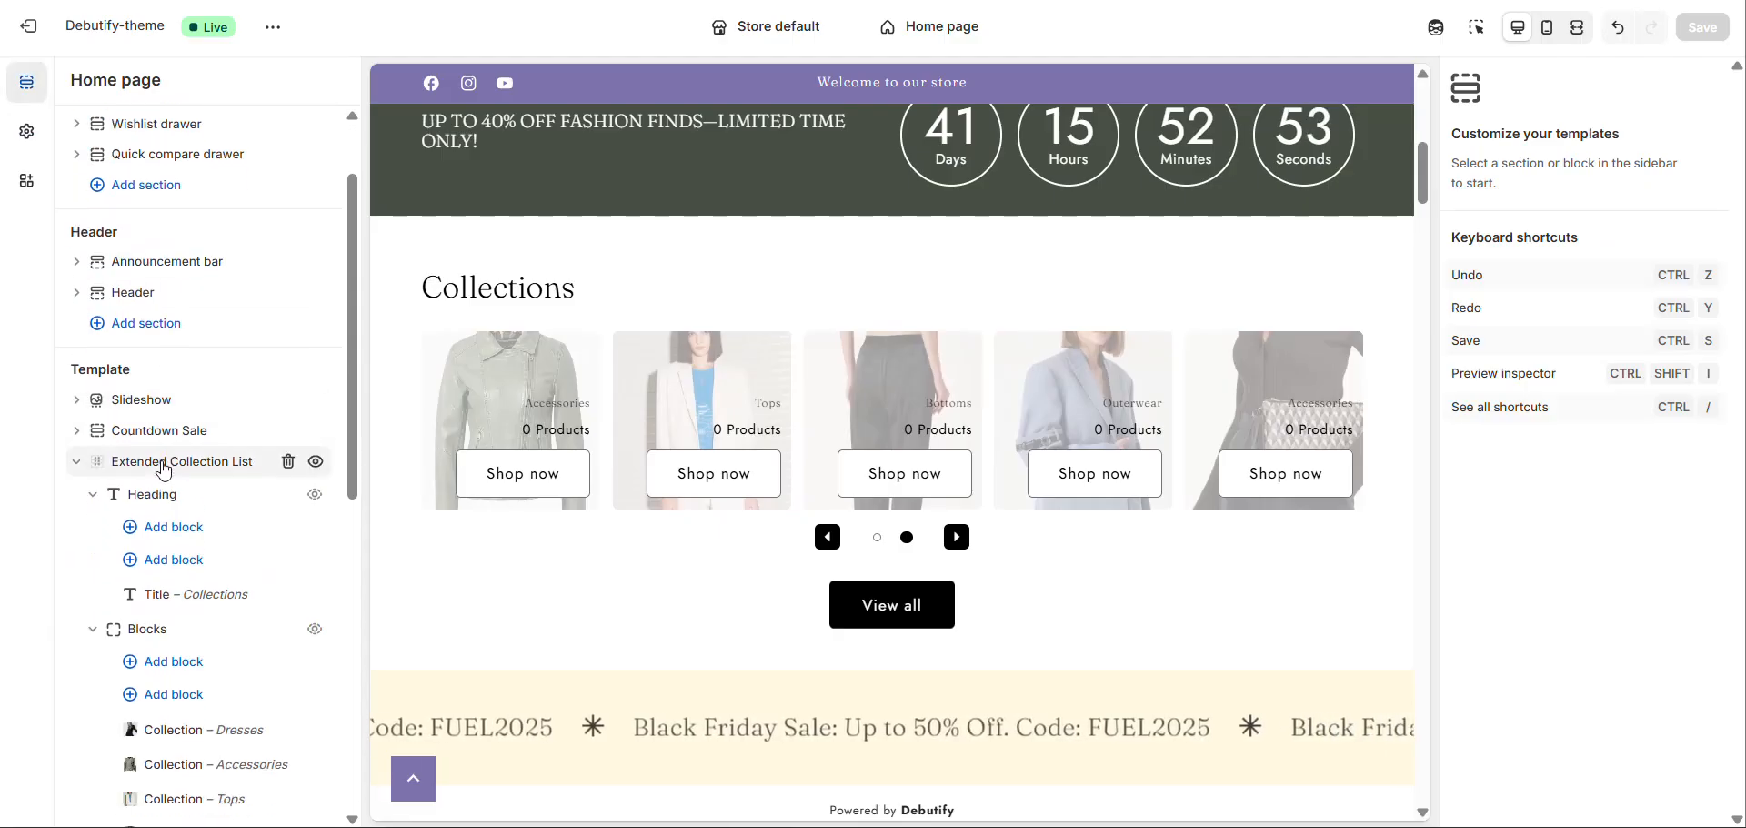
pyautogui.click(163, 436)
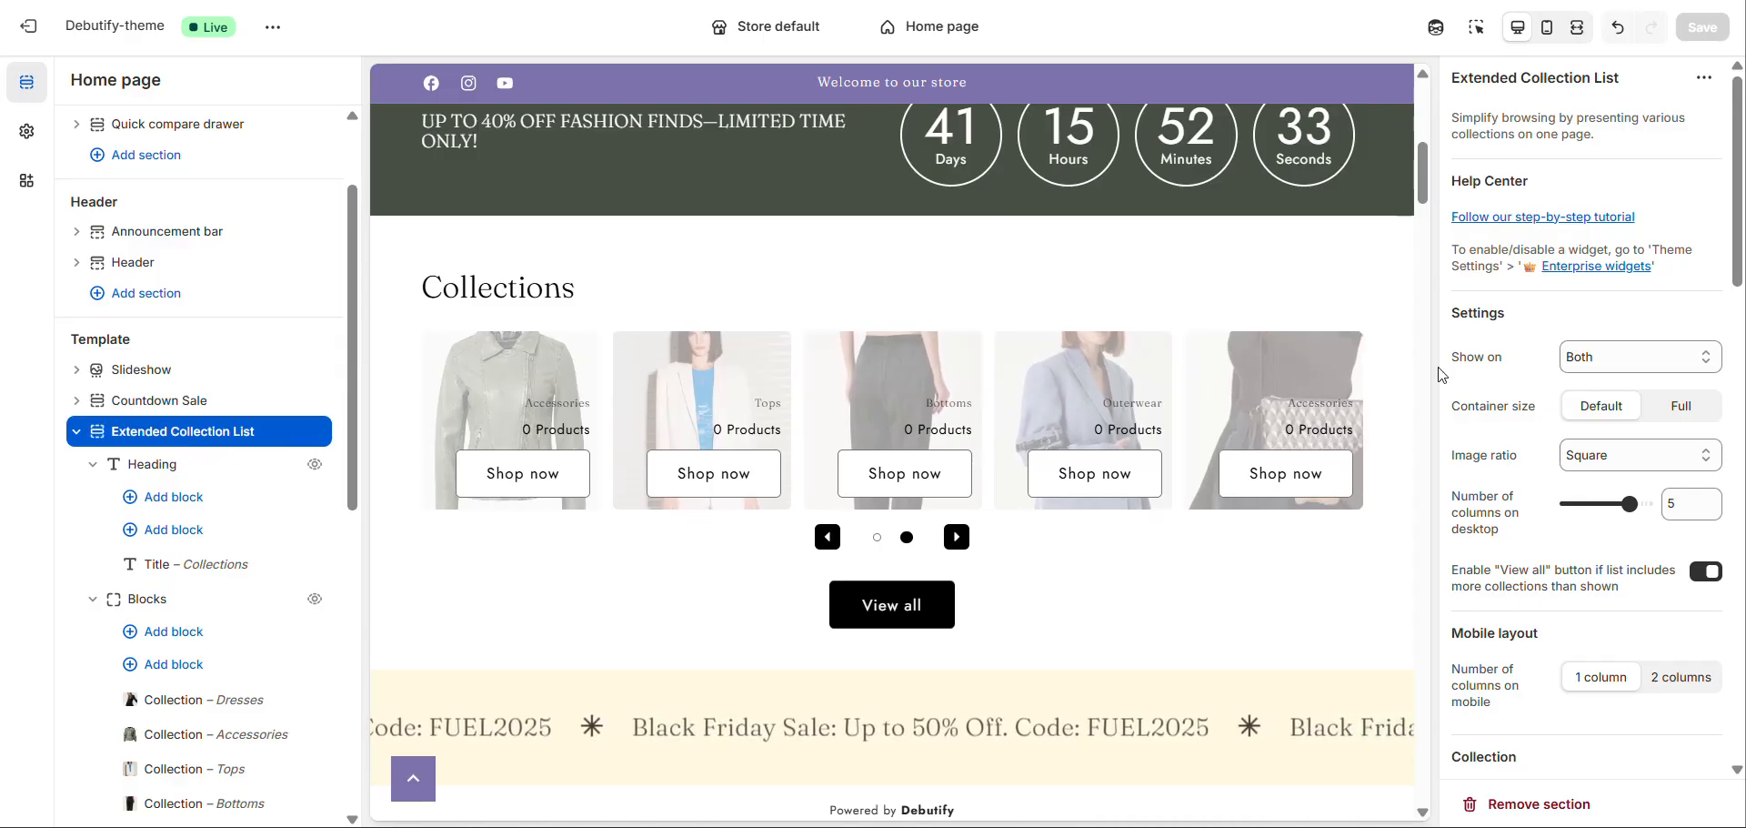
# Try showing the section on Desktop only and Mobile only with the mobile preview, and restore Both and the desktop preview.
pyautogui.scroll(-2, 1591, 409)
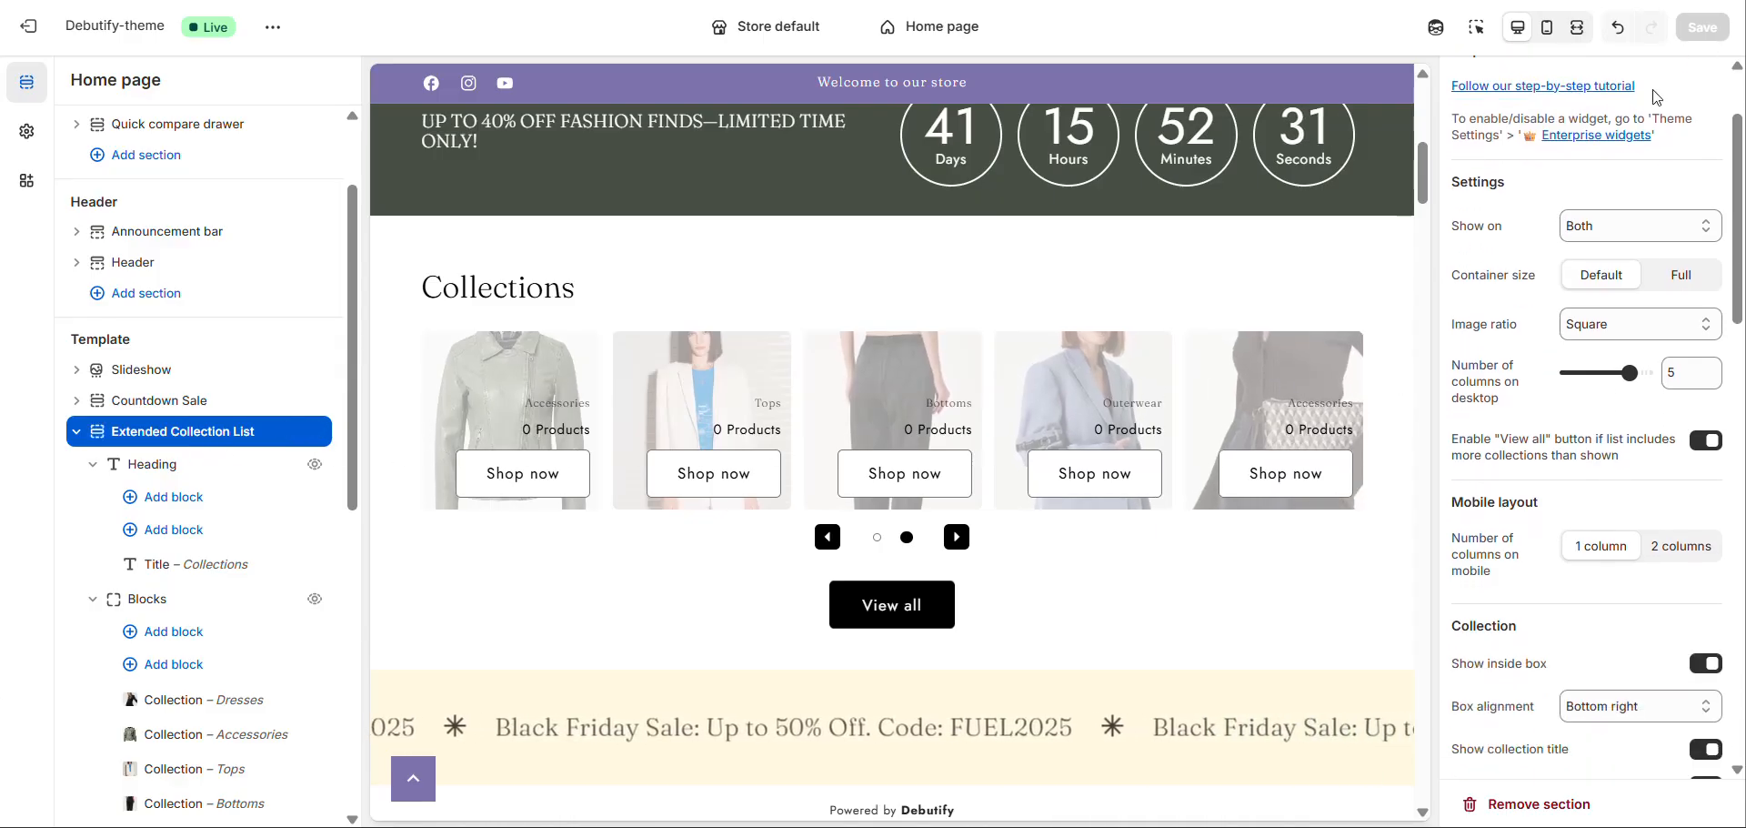
pyautogui.click(1600, 232)
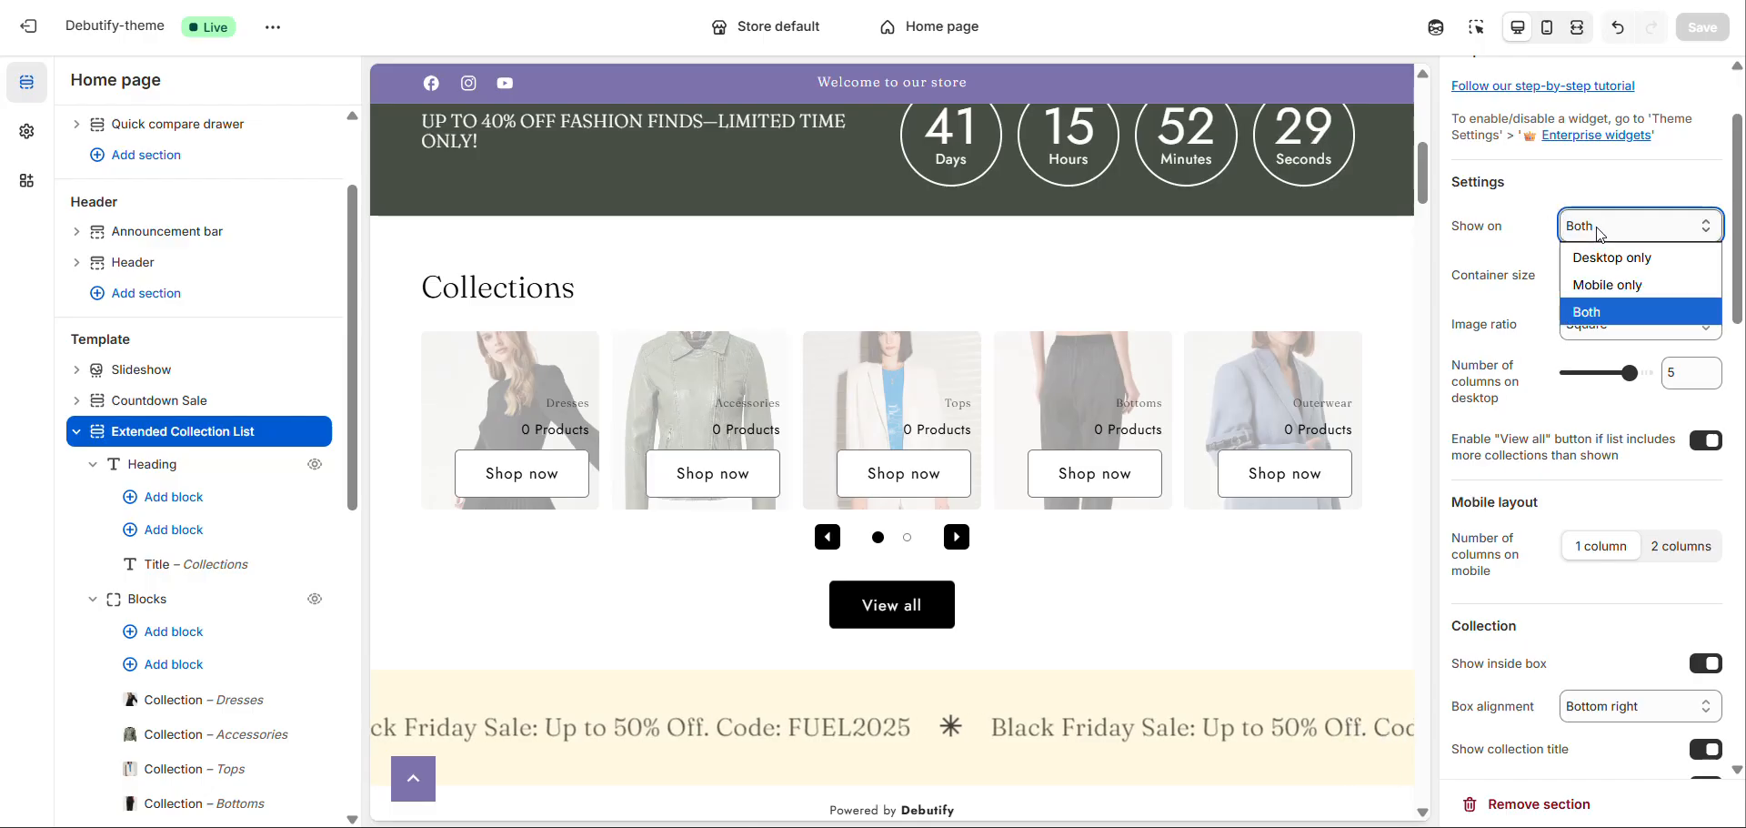
pyautogui.click(1630, 261)
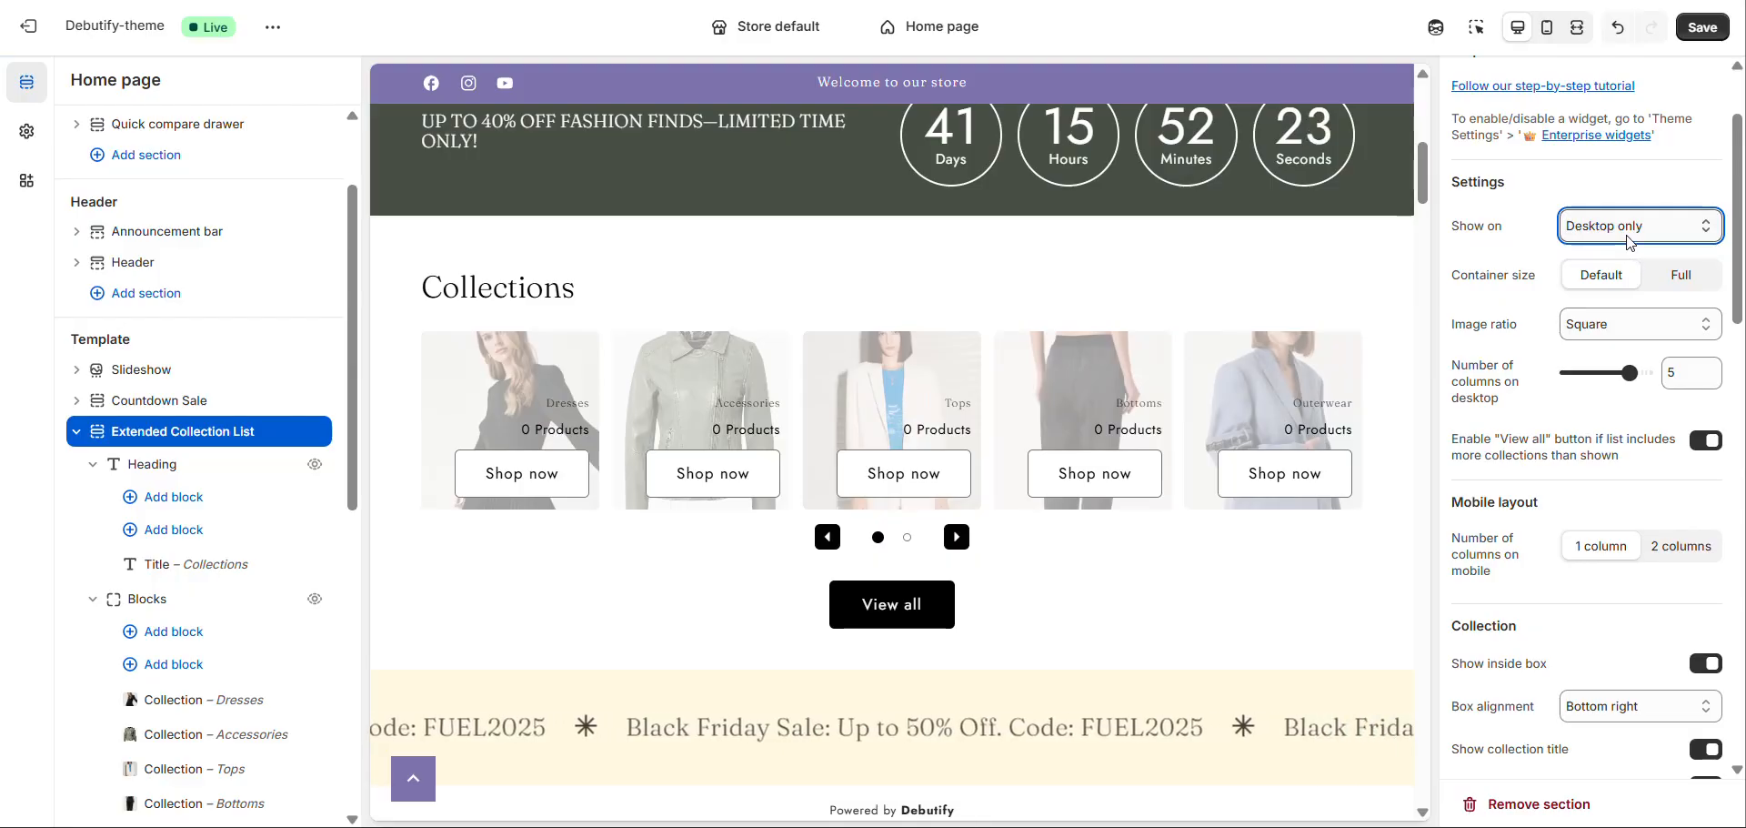
pyautogui.press('Down')
pyautogui.click(1547, 27)
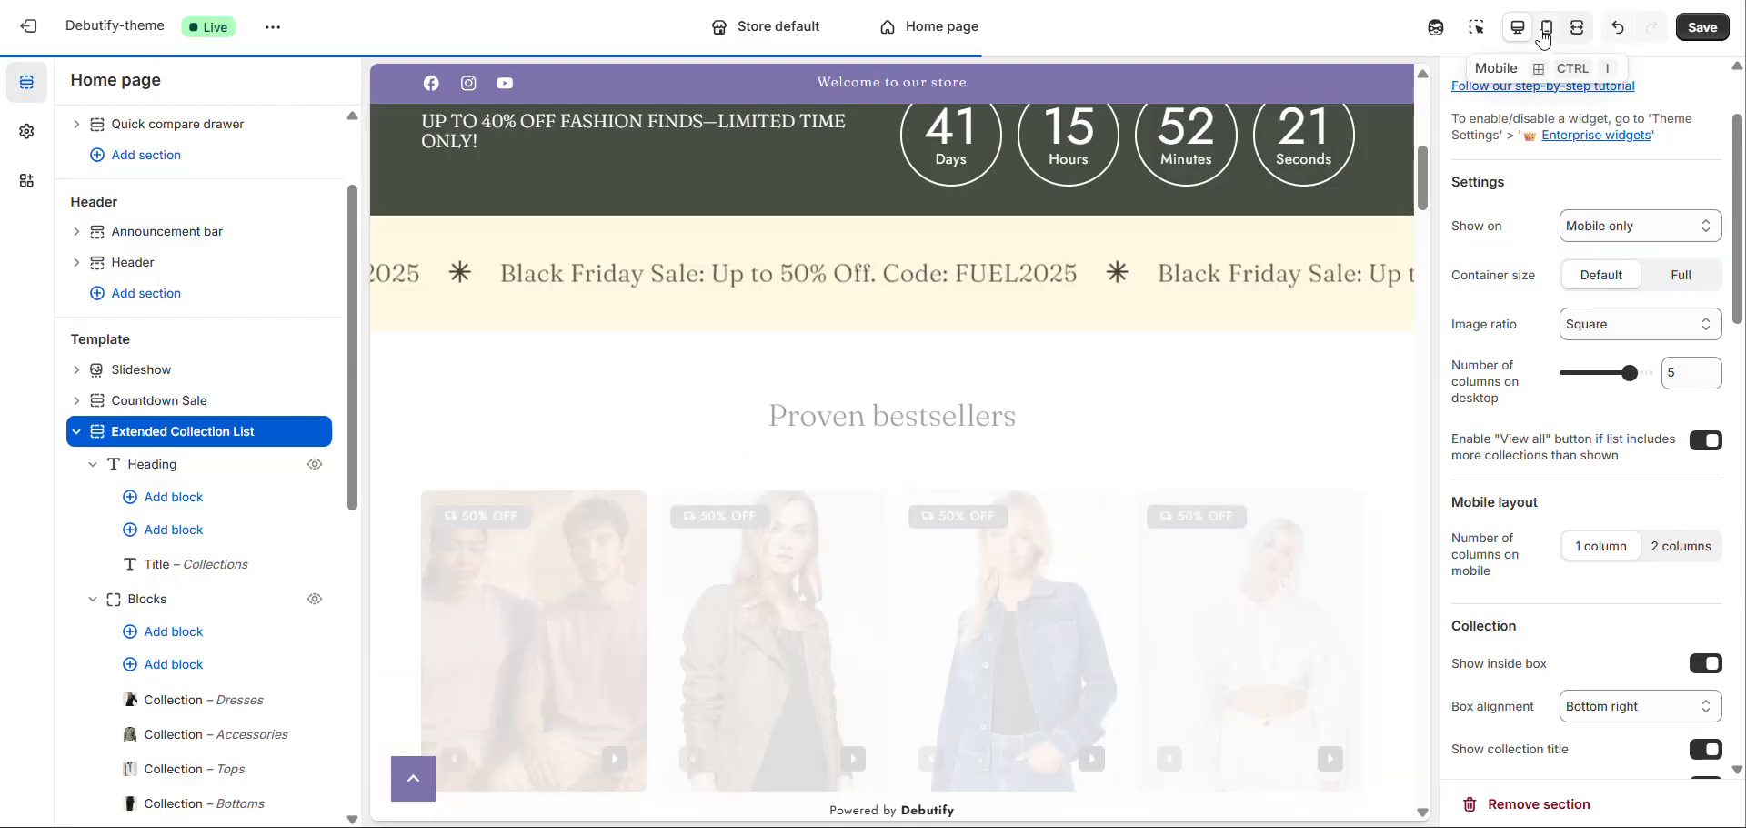
pyautogui.scroll(3, 1007, 308)
pyautogui.click(1628, 226)
pyautogui.click(1587, 312)
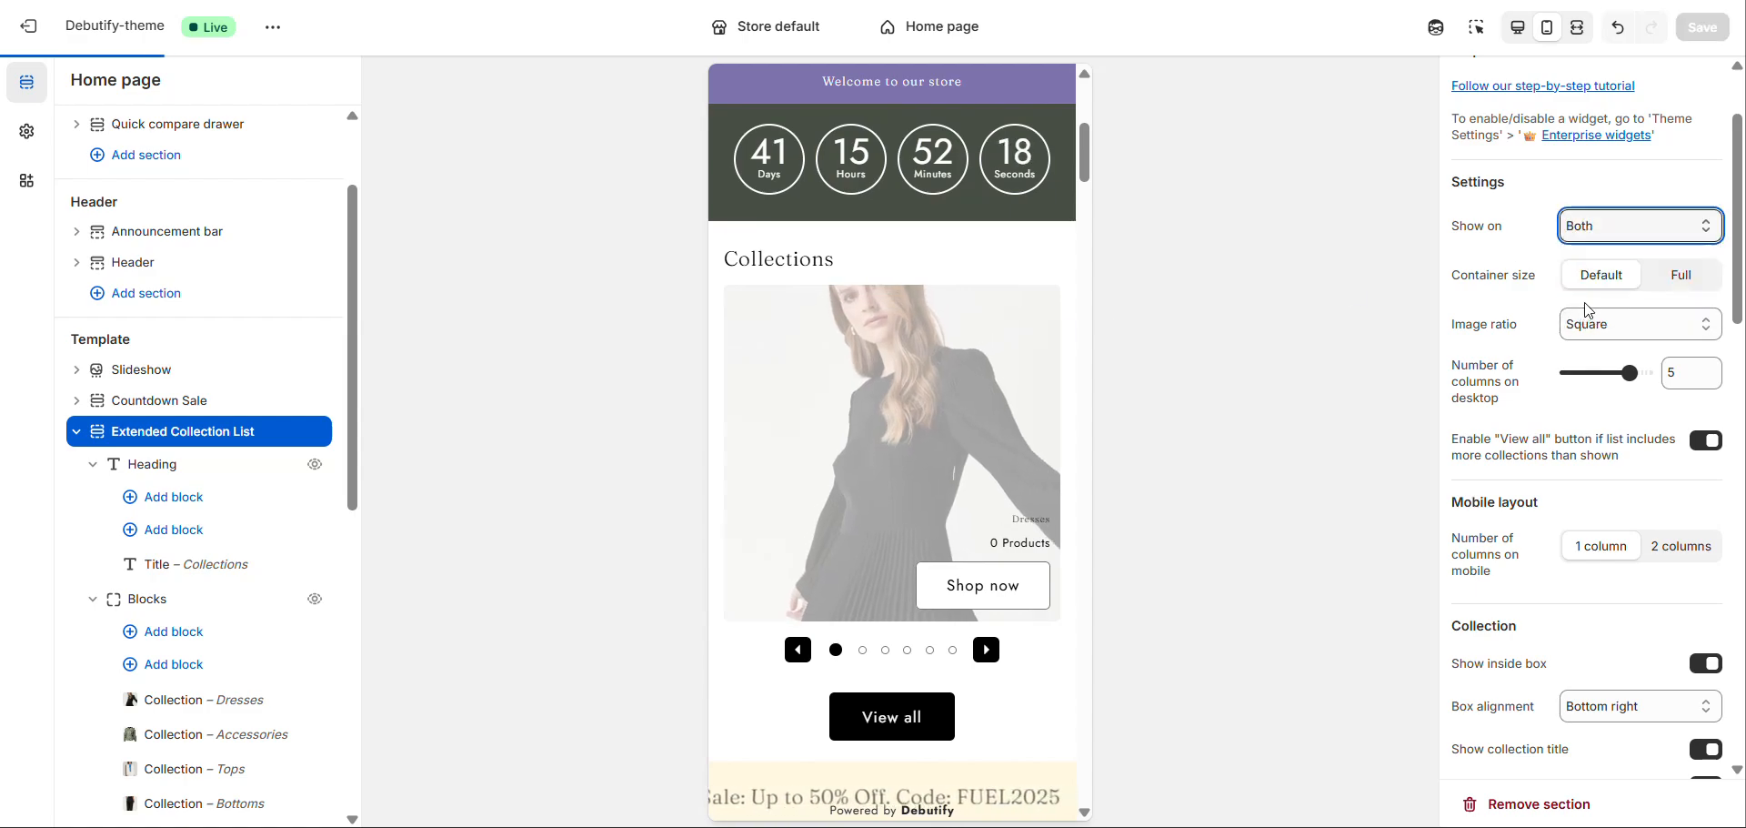
pyautogui.click(1518, 28)
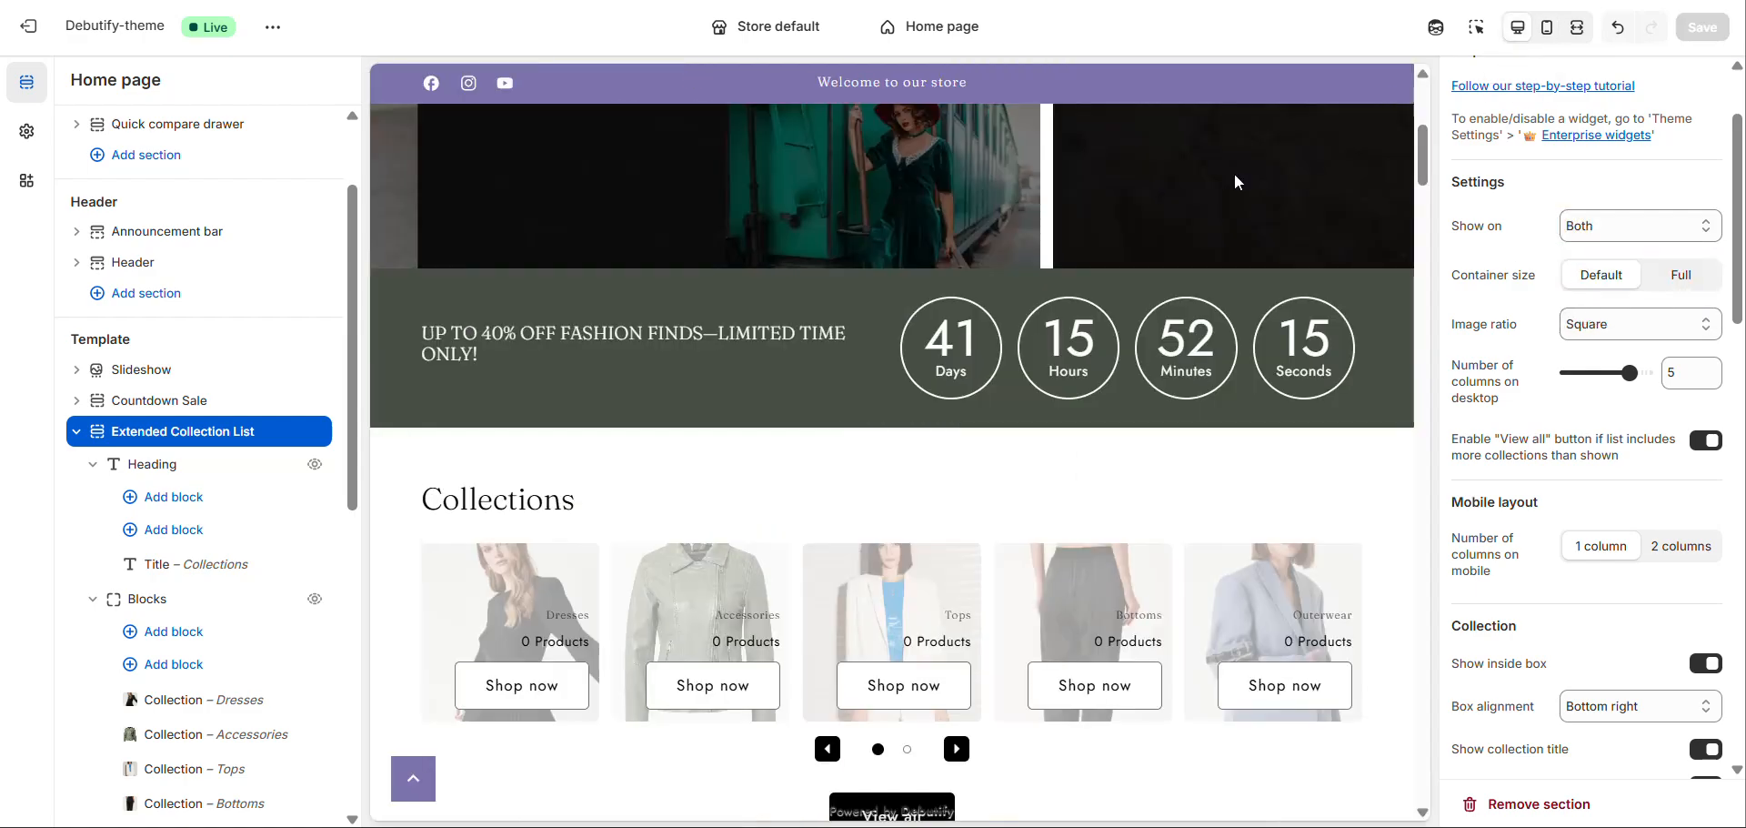
# Set the Extended Collection List's container size to Full.
pyautogui.scroll(-1, 1296, 328)
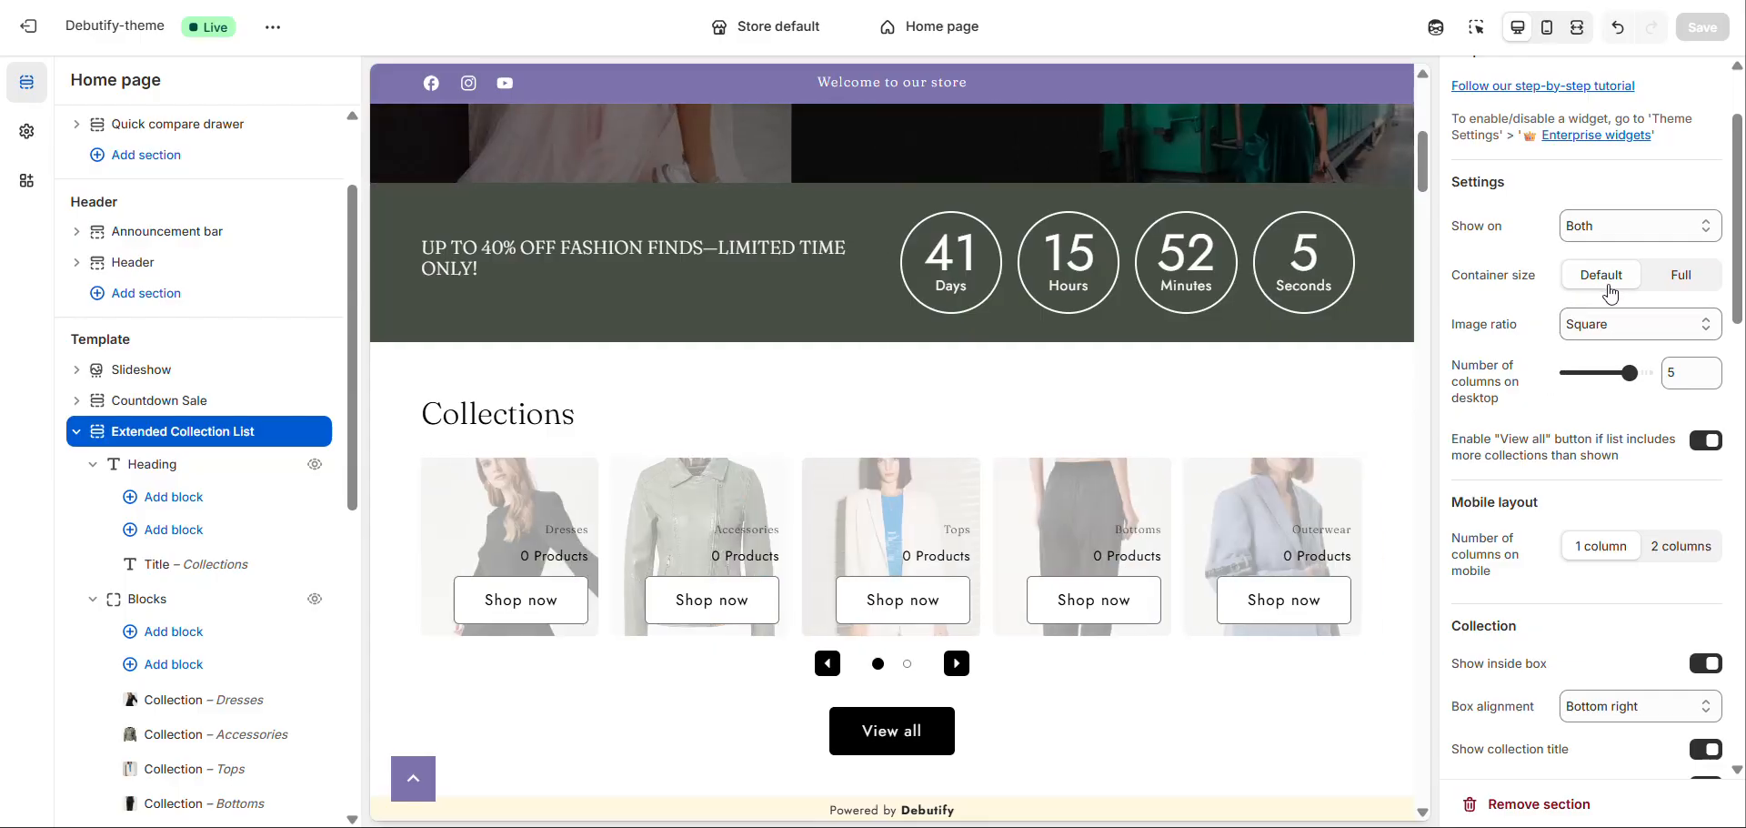
pyautogui.click(1666, 282)
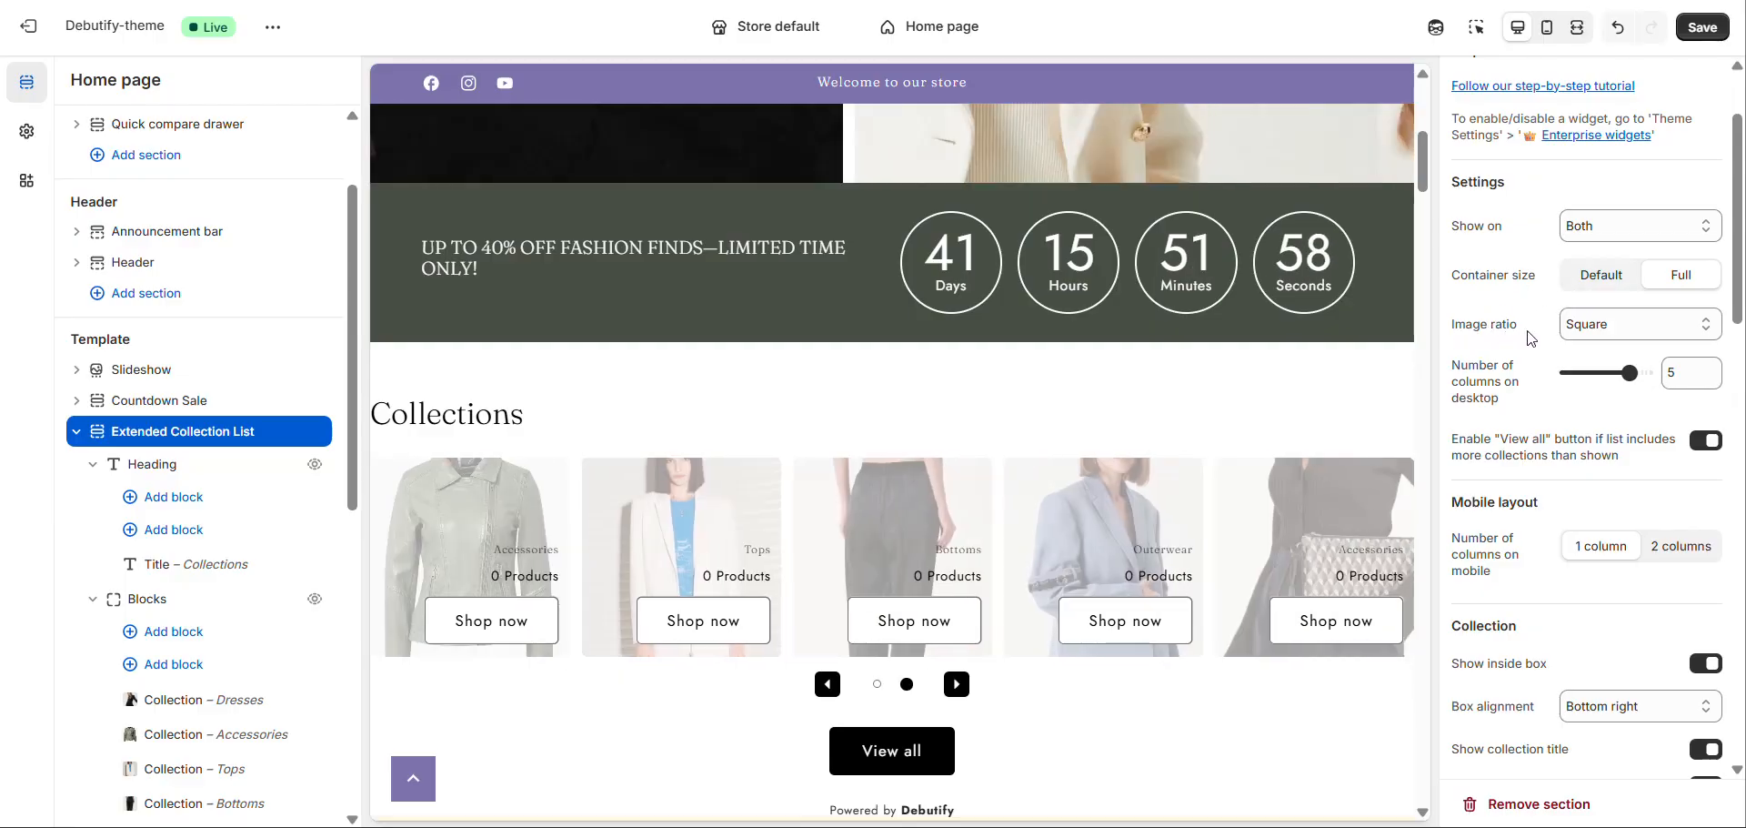
# Try the Adapt to image and Portrait image ratios on the collection images, and return the ratio to Square.
pyautogui.click(1582, 329)
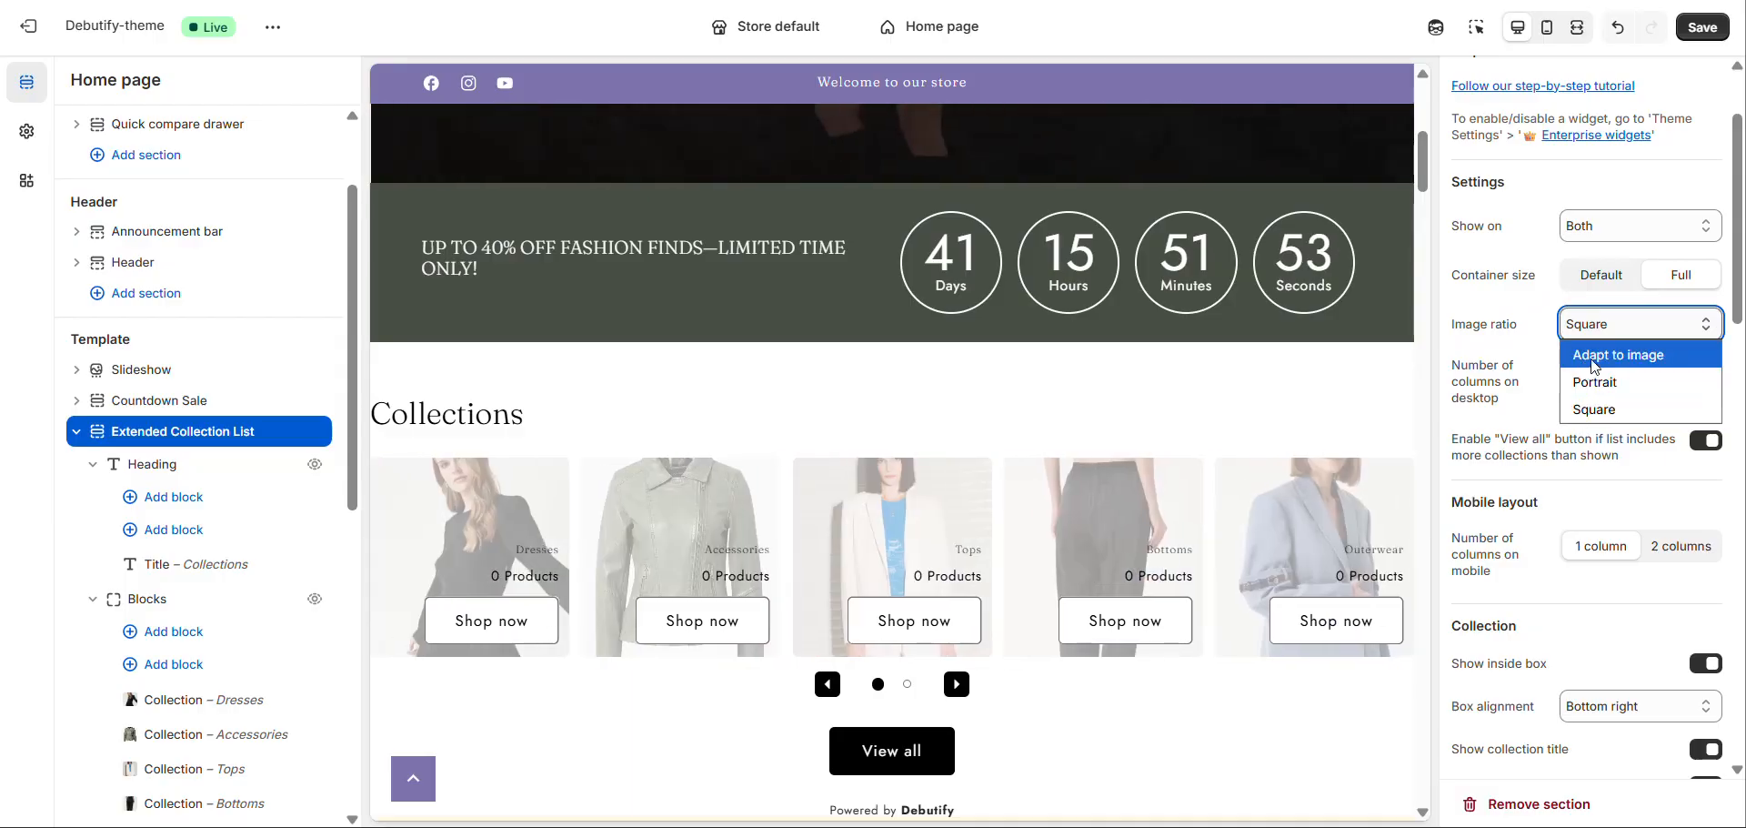
pyautogui.click(1619, 364)
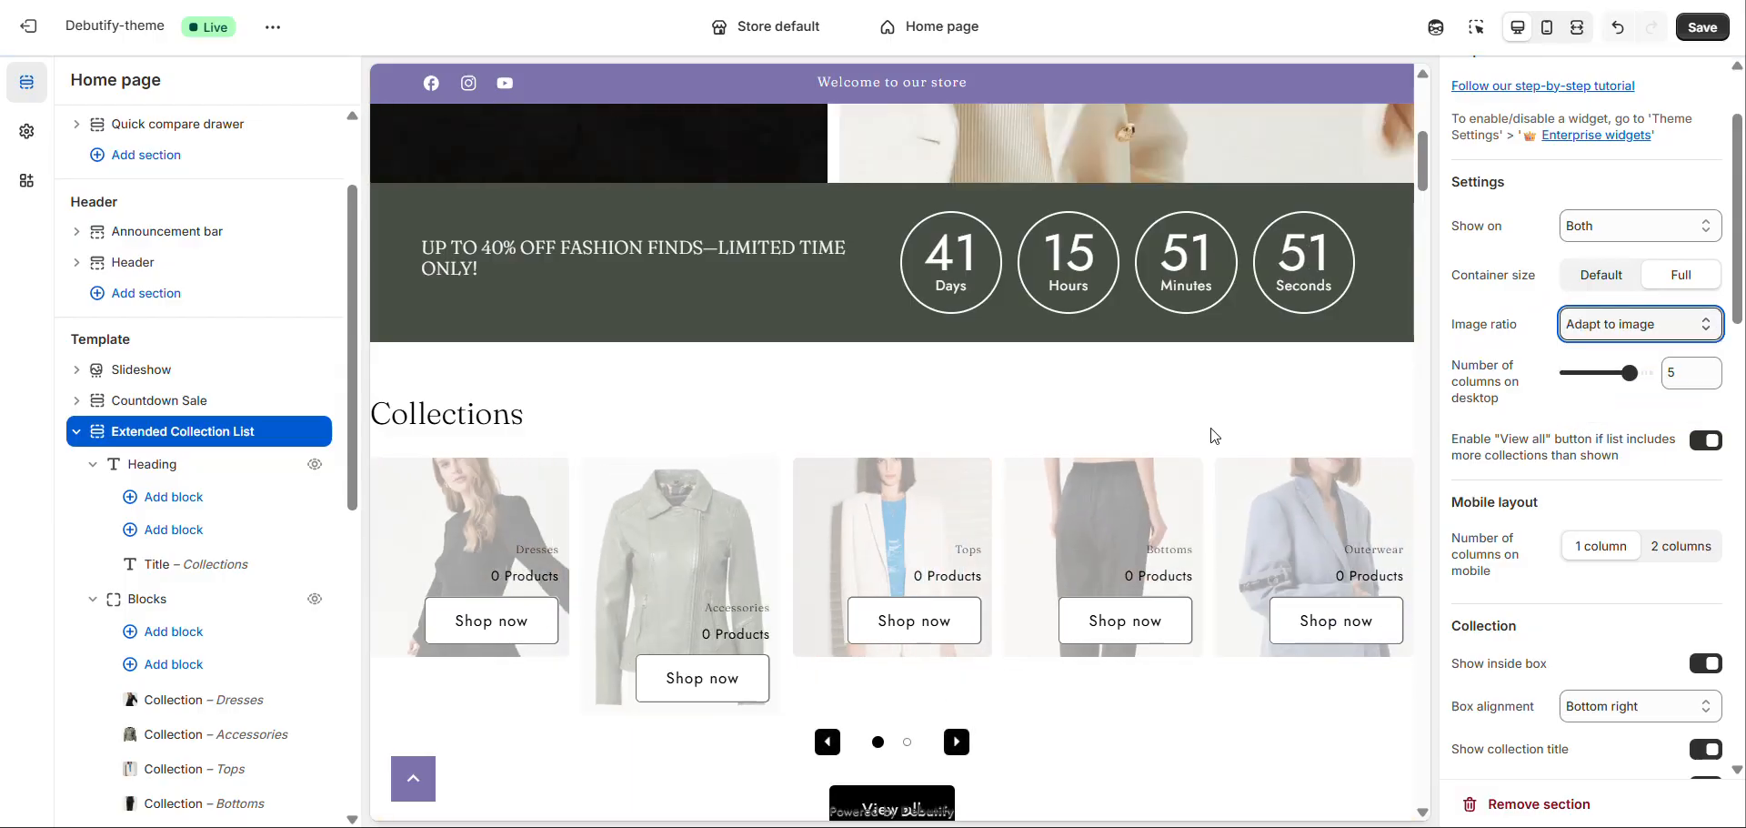
pyautogui.scroll(-1, 1214, 436)
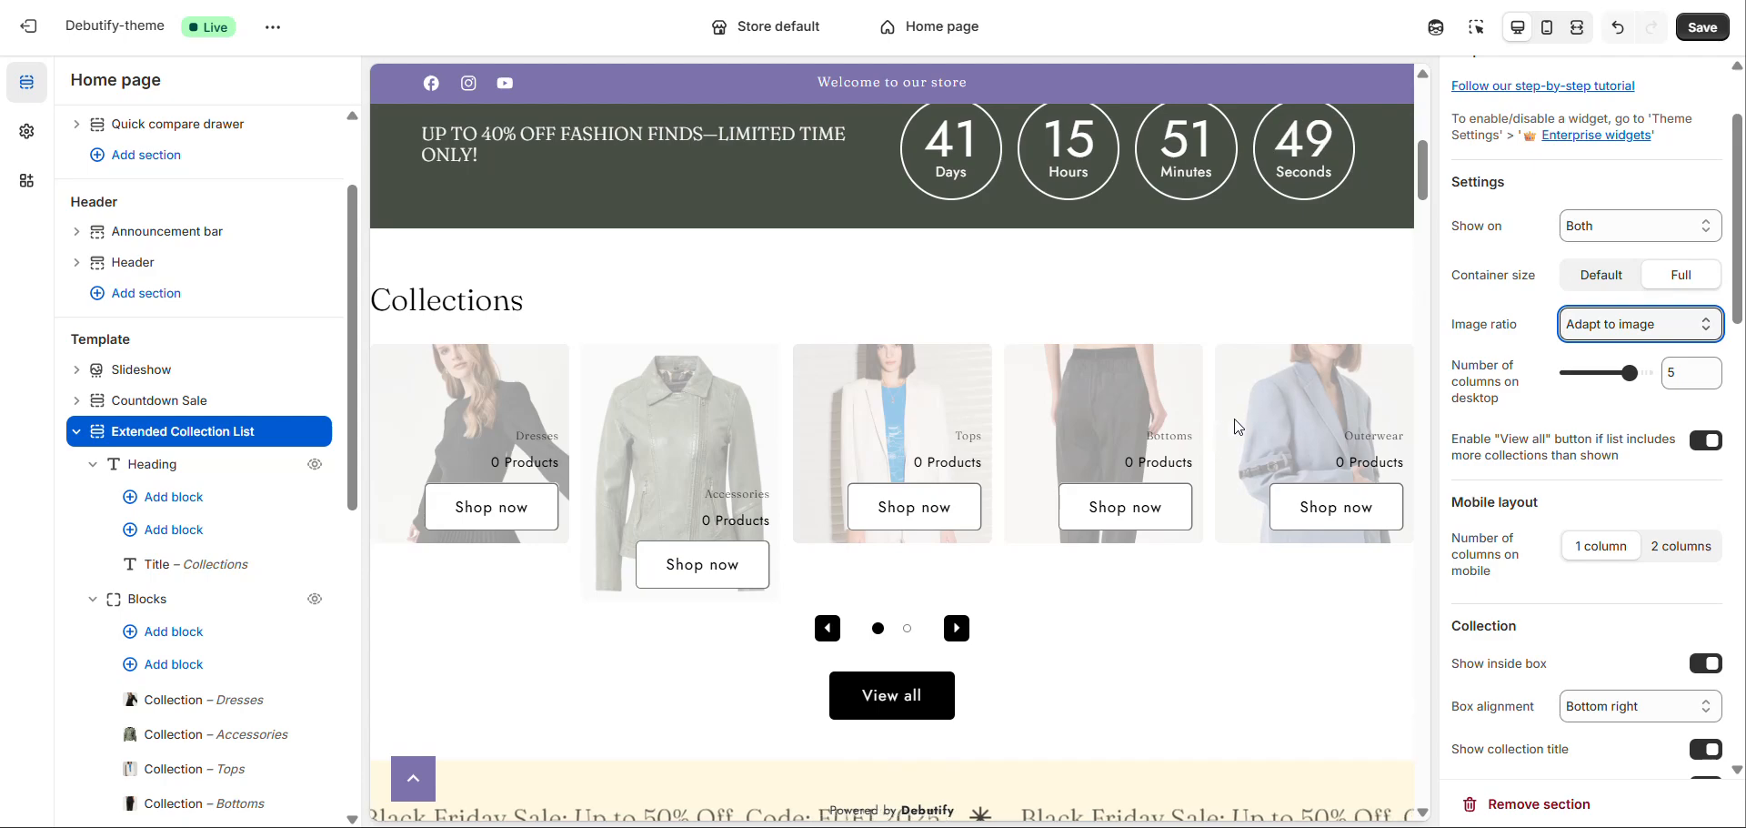
pyautogui.press('Down')
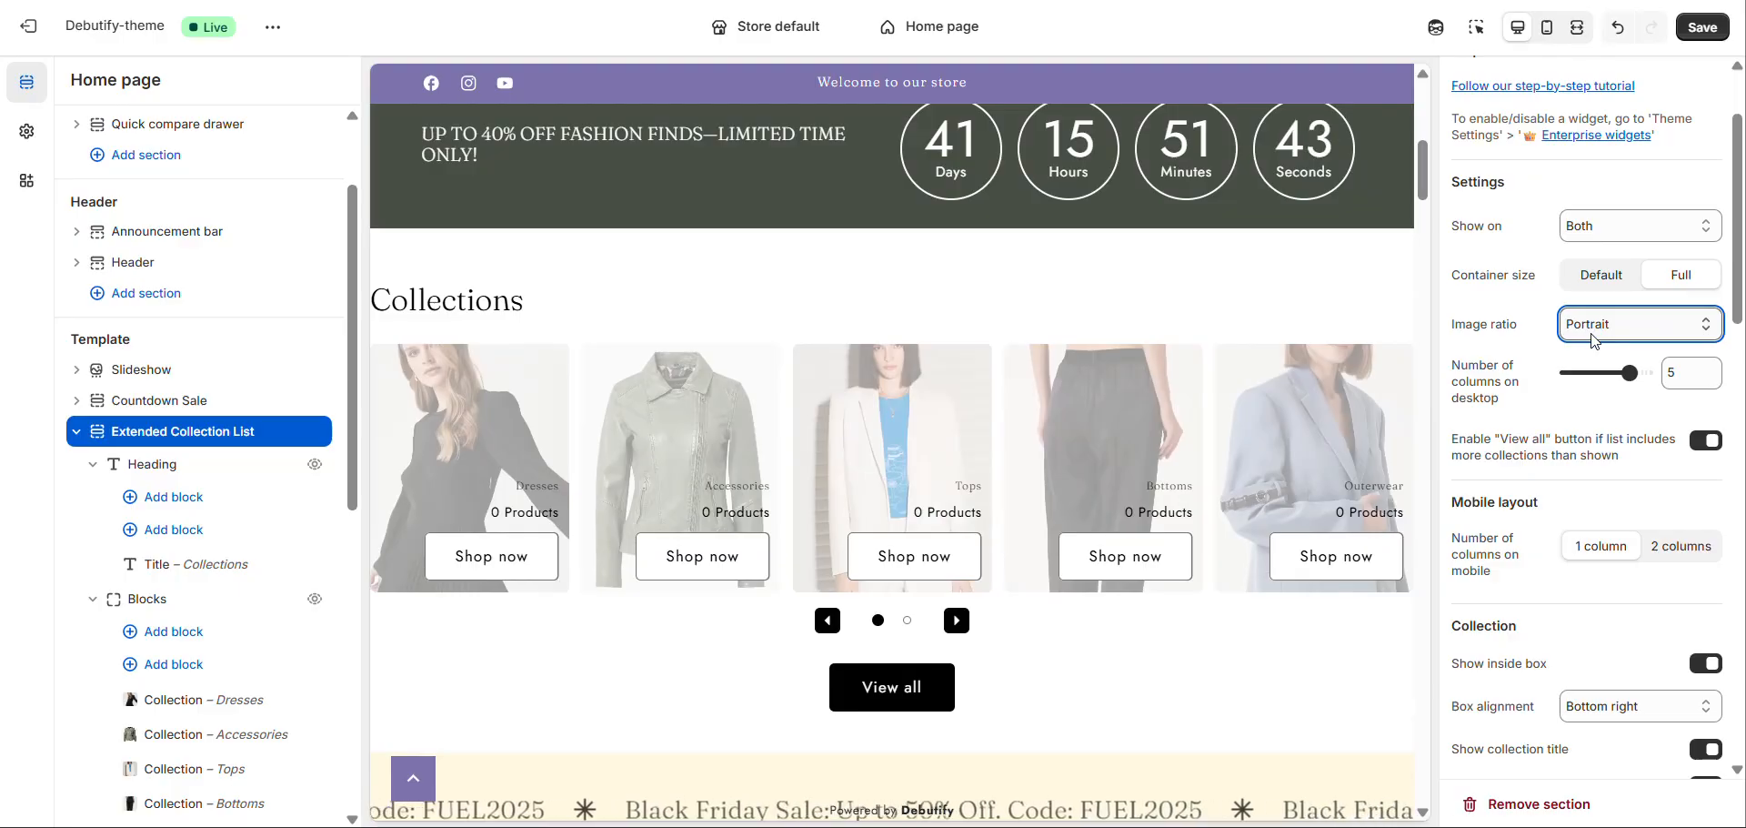
pyautogui.press('Down')
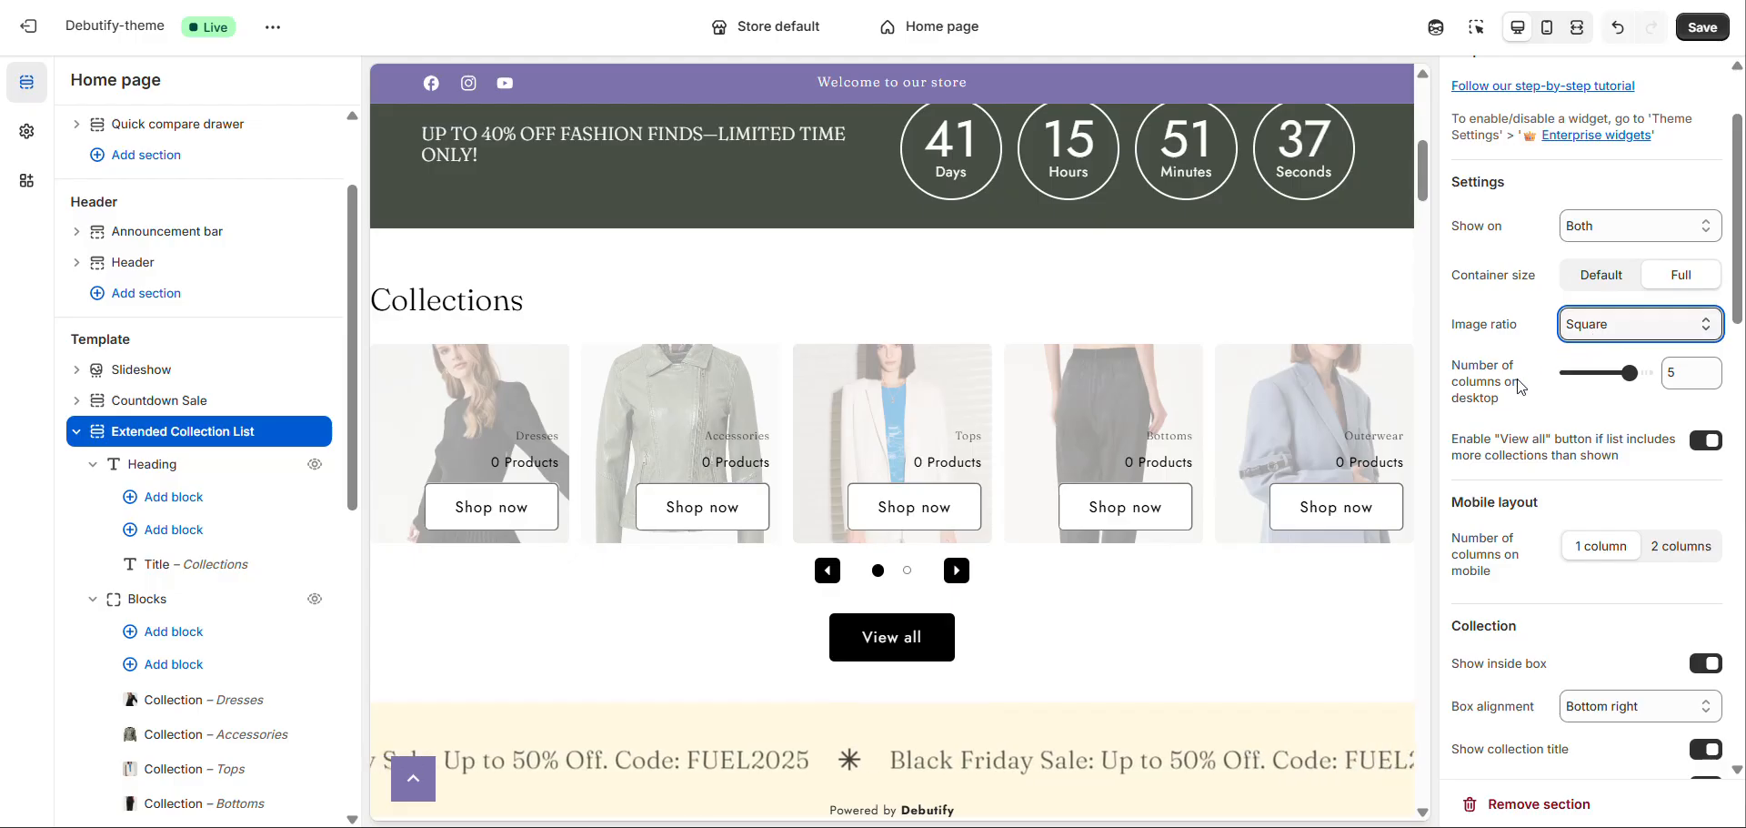
# Try switching off the section's "View all" button and Show inside box options, and keep both enabled.
pyautogui.scroll(-2, 1510, 291)
pyautogui.scroll(-2, 1501, 277)
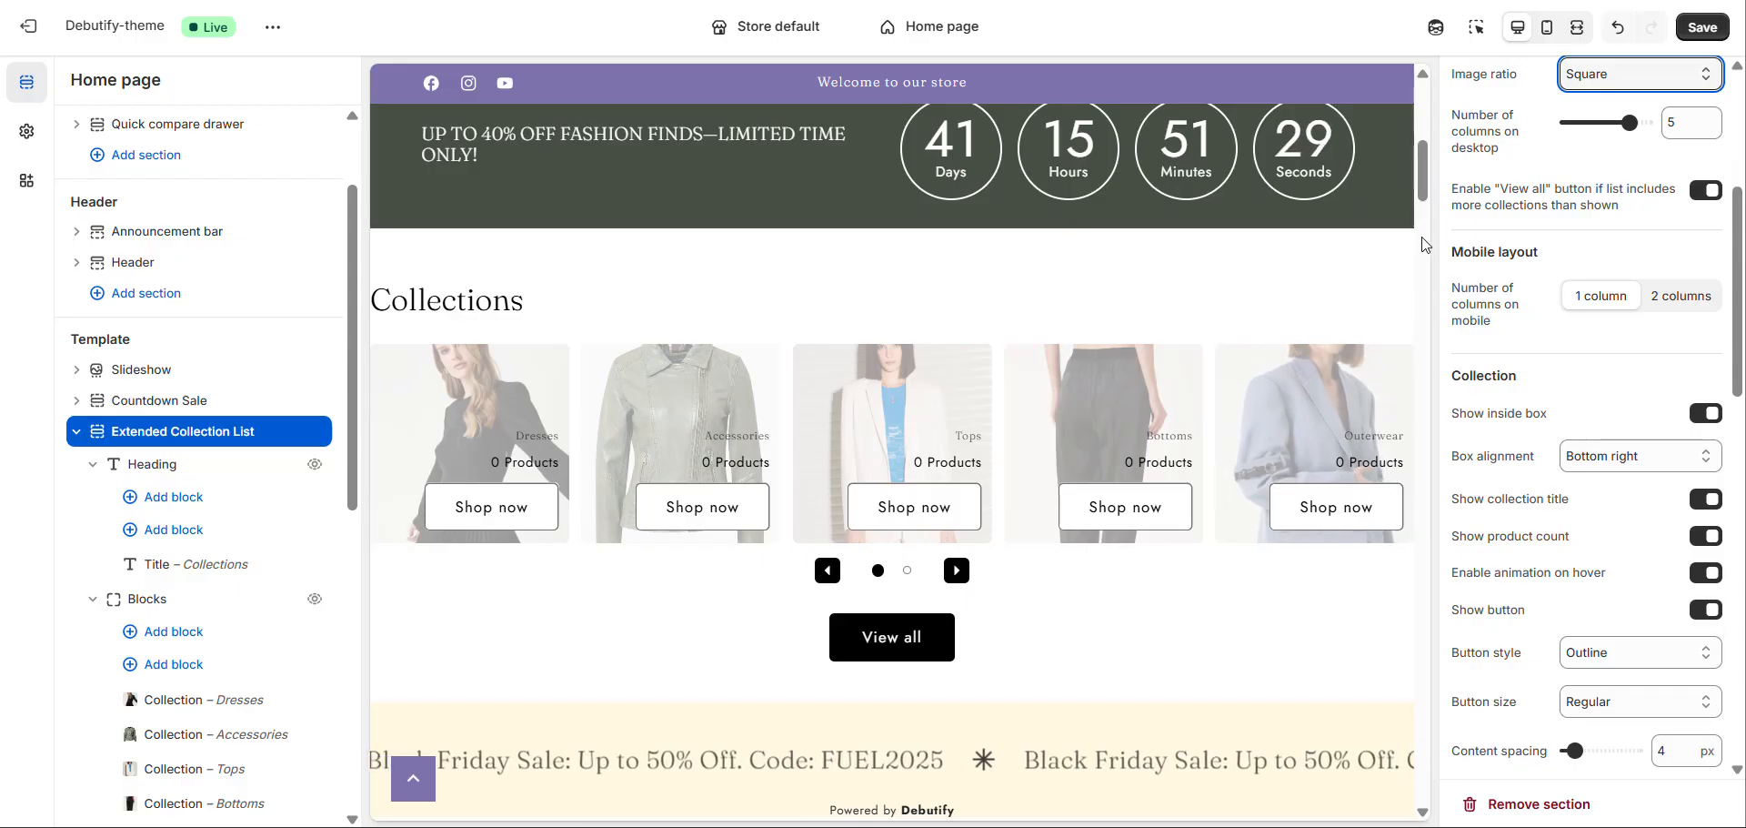
pyautogui.click(1704, 192)
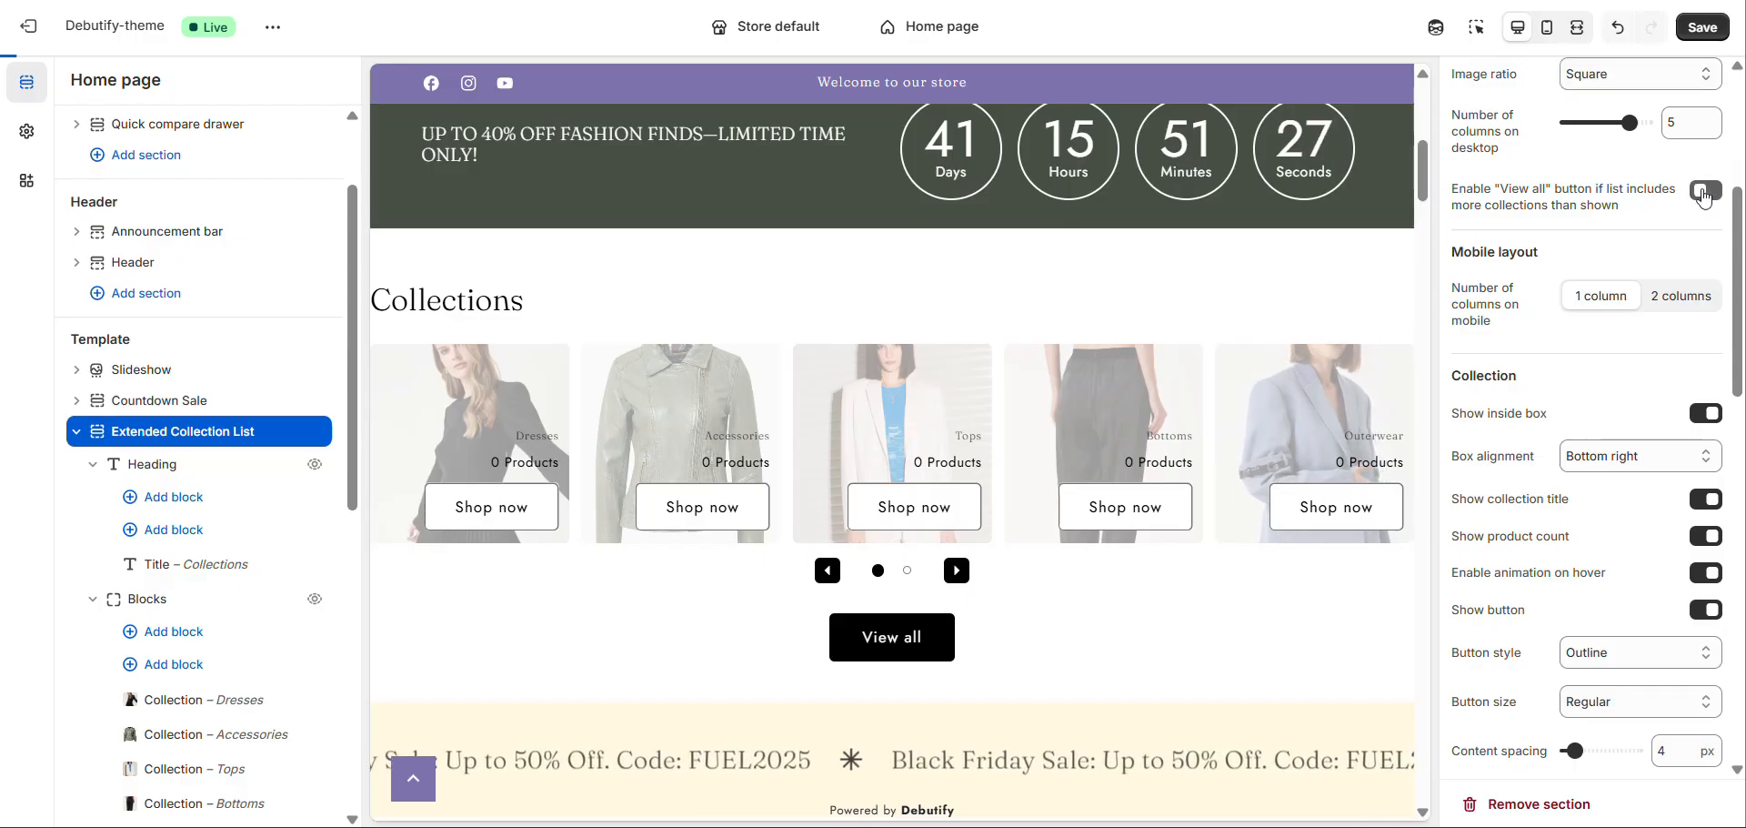
pyautogui.click(1707, 192)
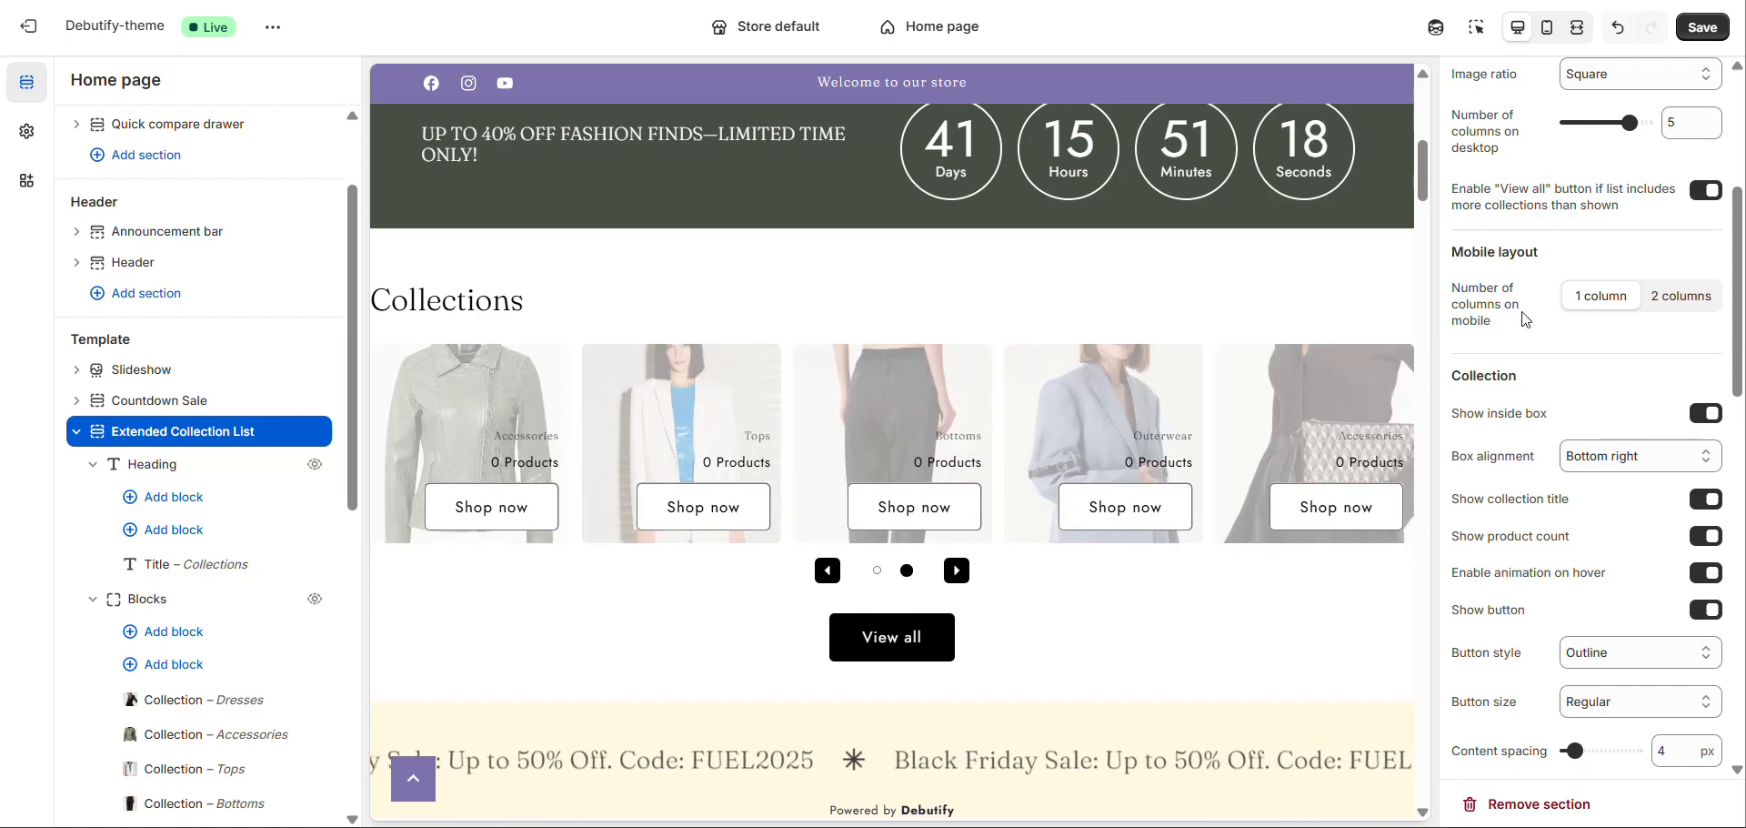
pyautogui.scroll(-4, 1496, 329)
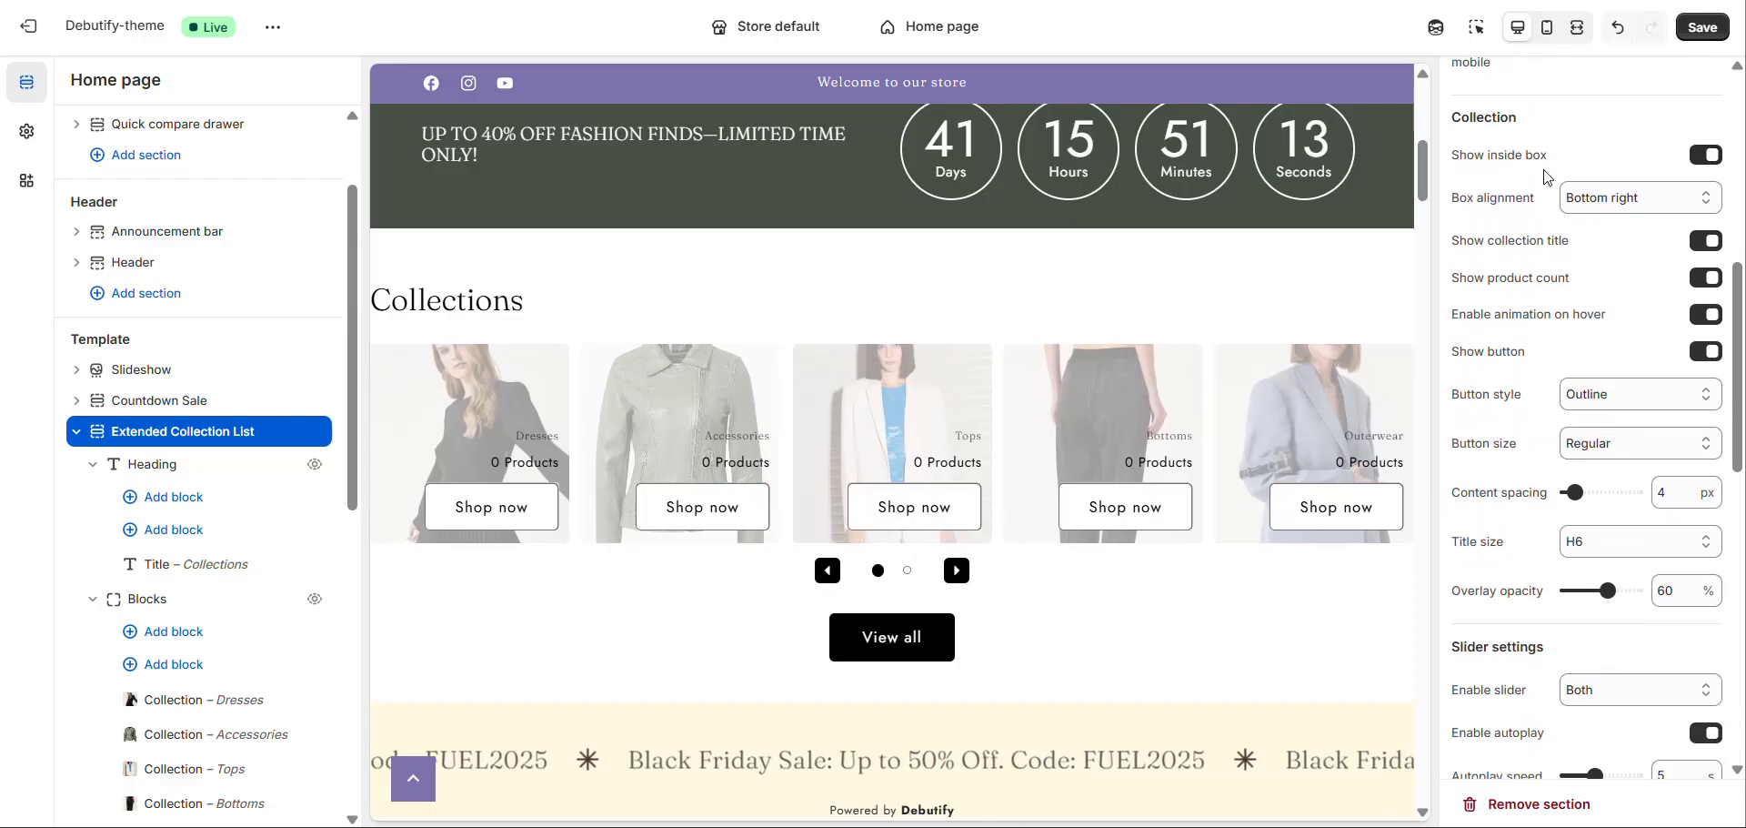
pyautogui.click(1706, 157)
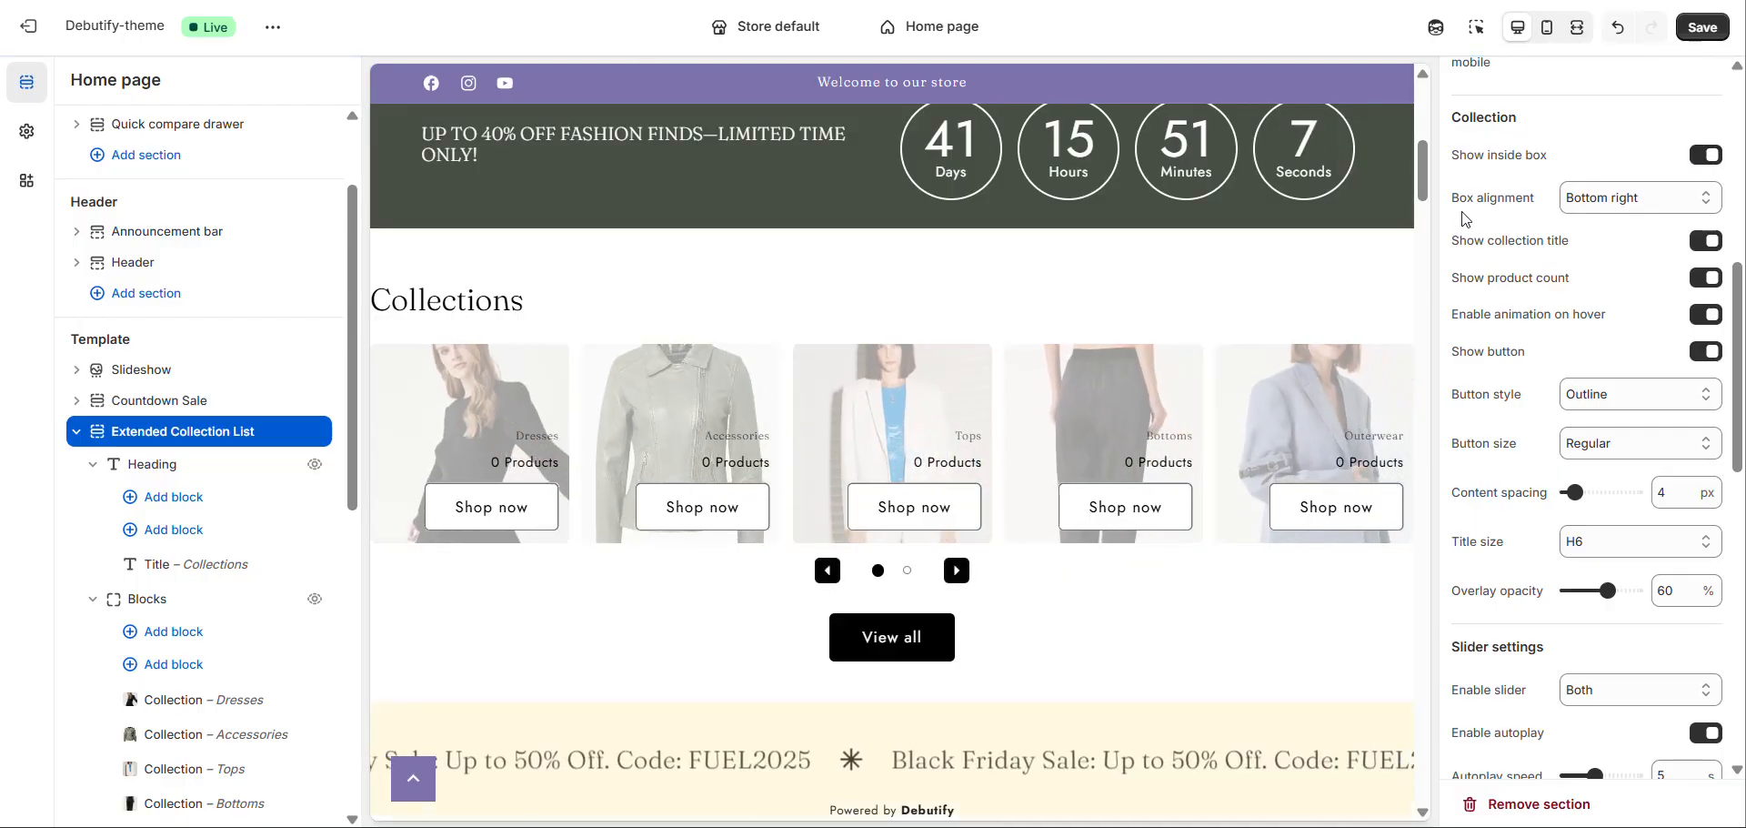
# Try the box alignment options from Top left through the top, middle and bottom positions, and return to Bottom right.
pyautogui.click(1605, 211)
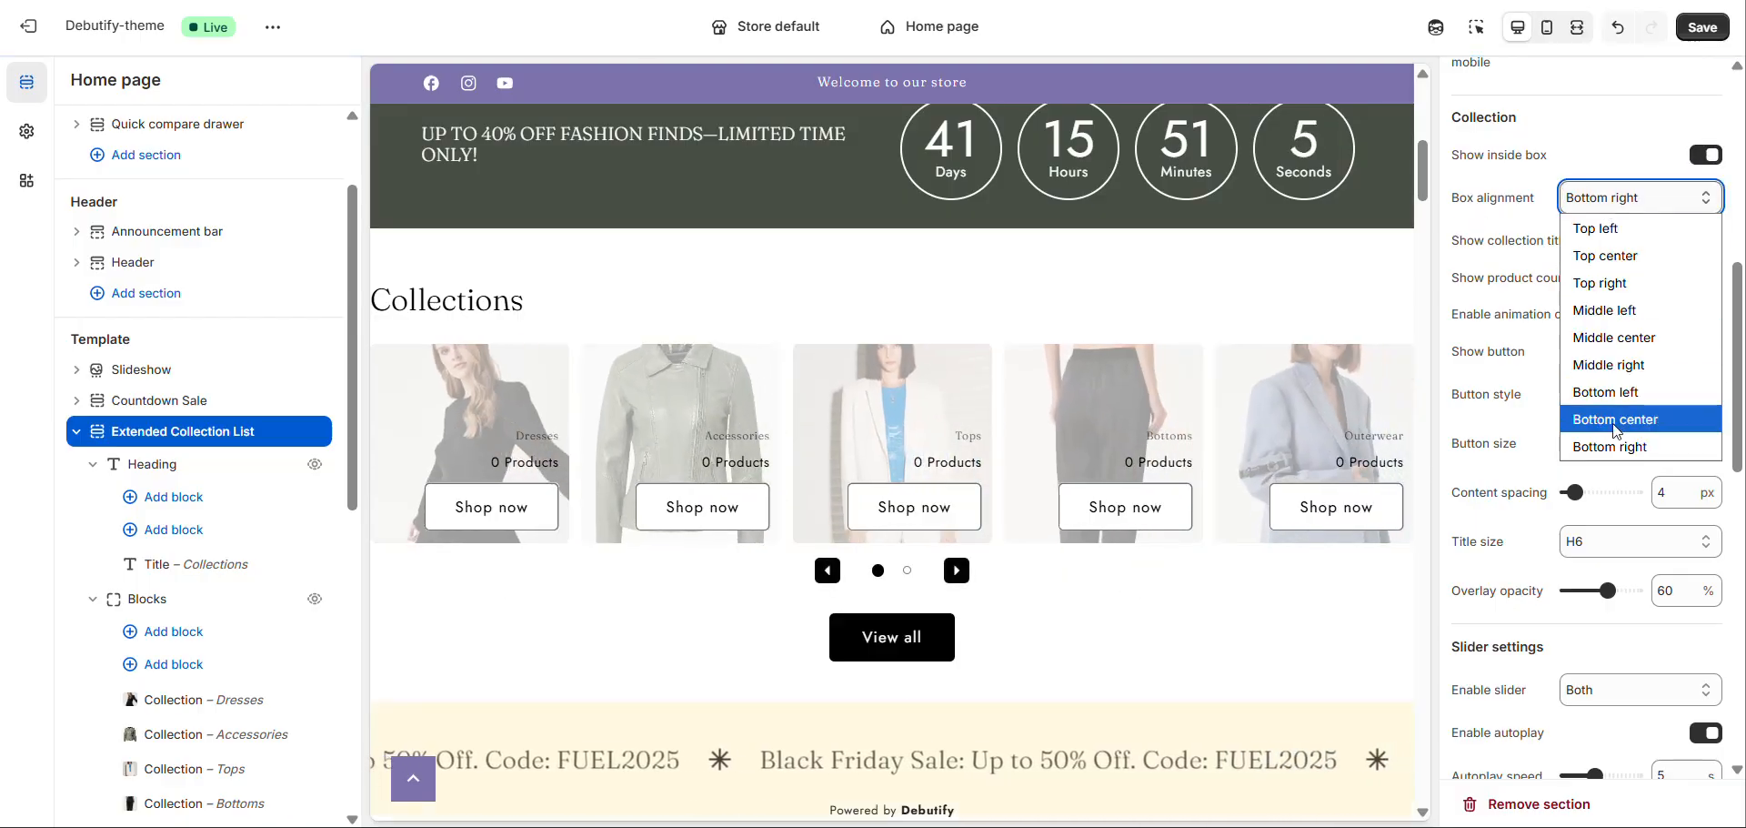
pyautogui.click(1602, 235)
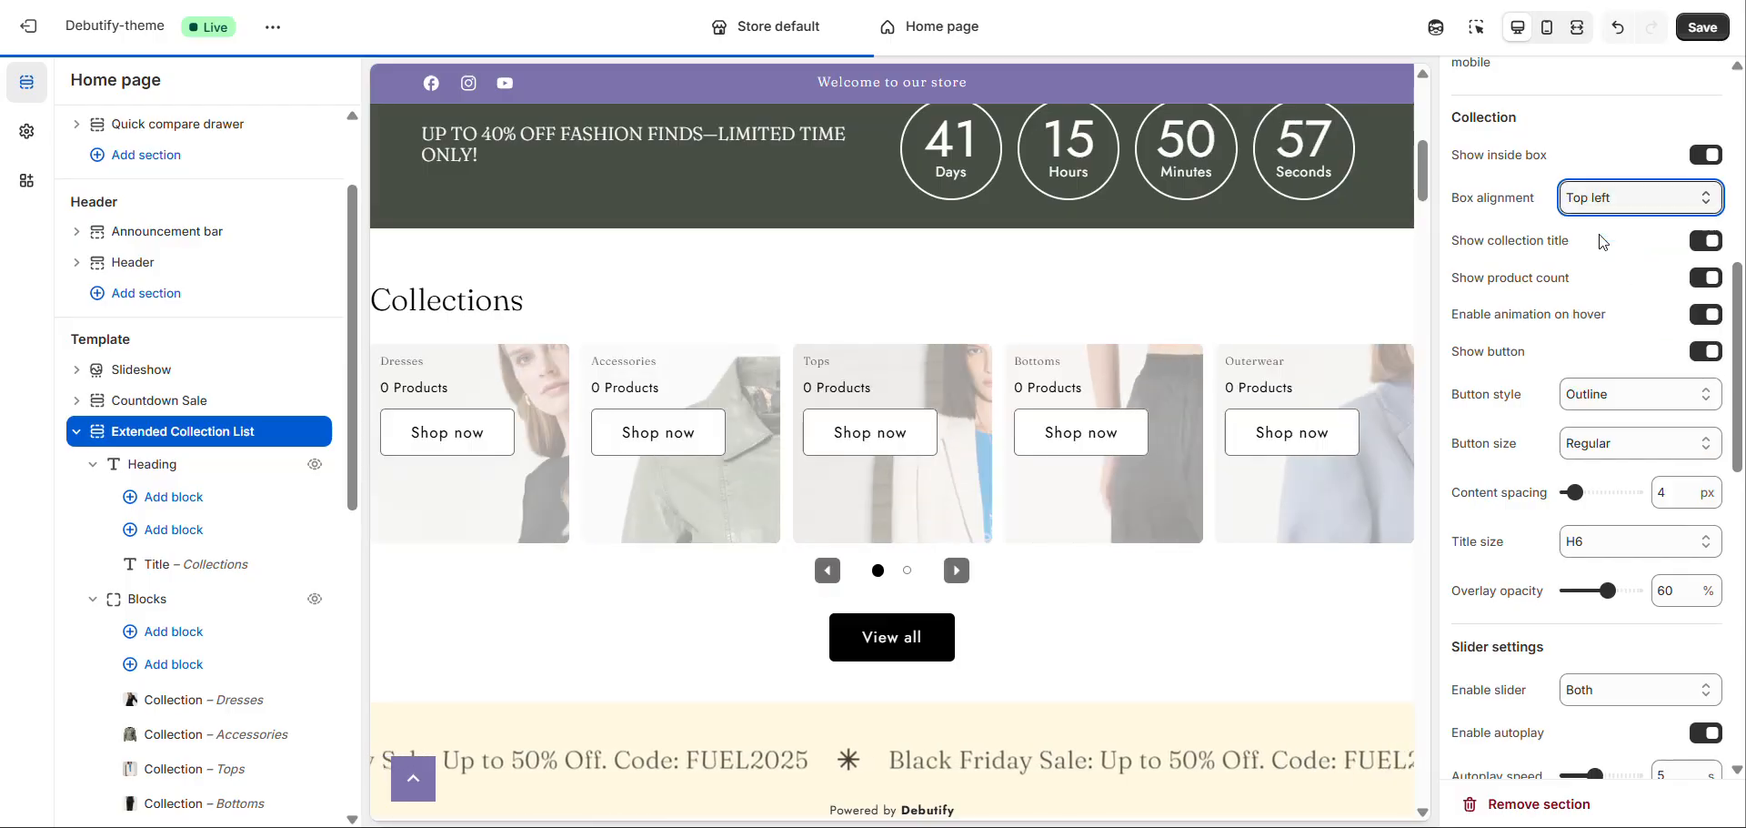
pyautogui.press('Down')
pyautogui.press('Down')
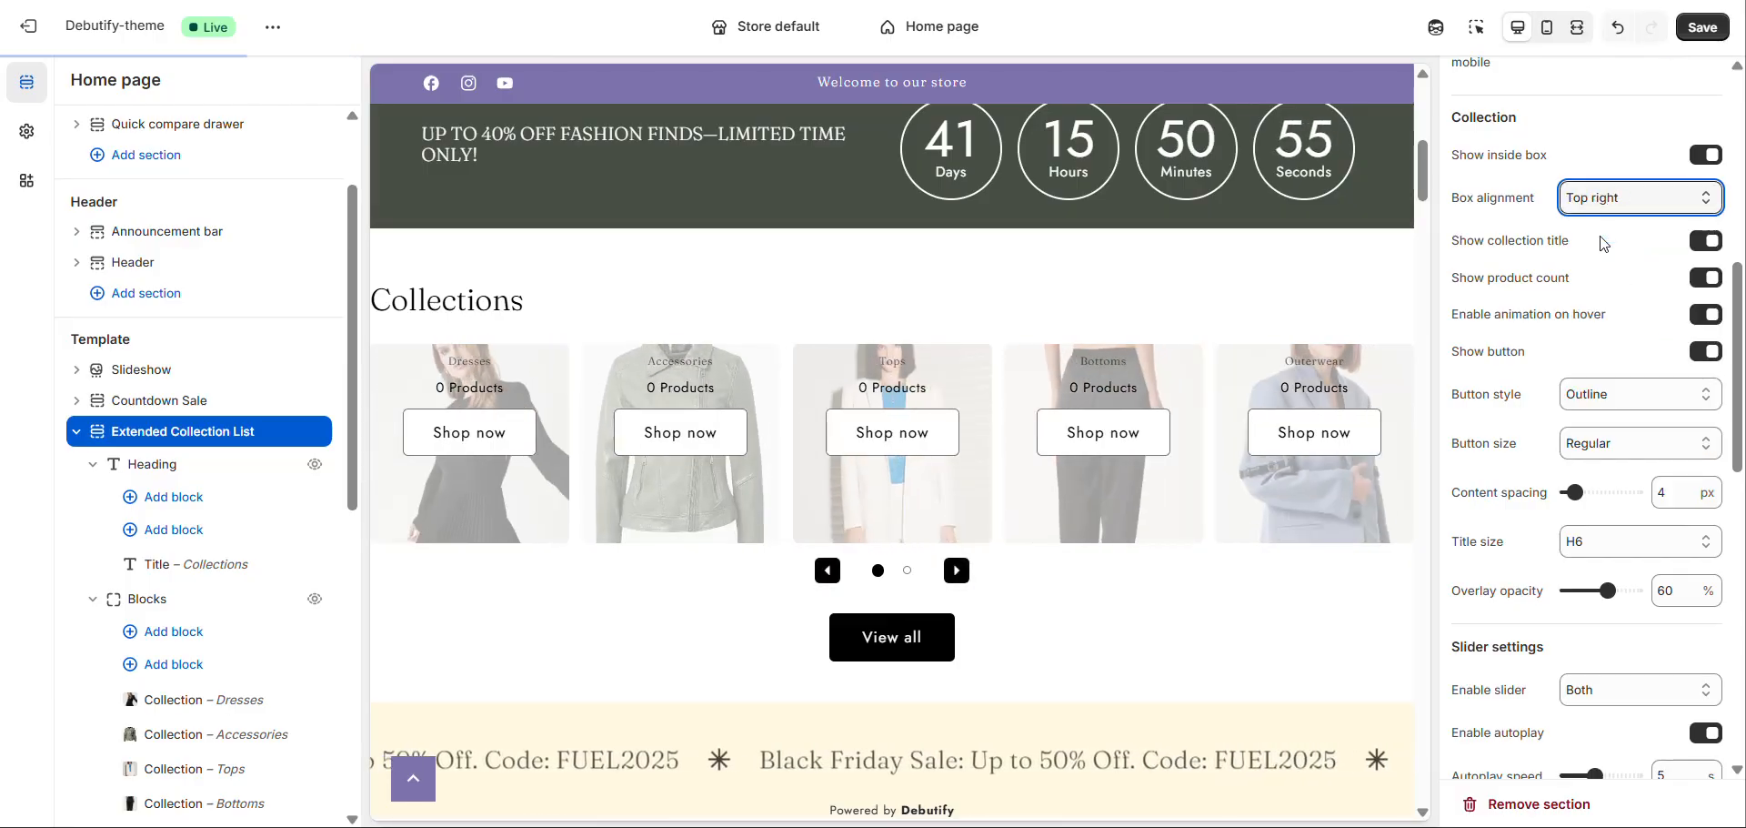
pyautogui.press('Down')
pyautogui.press('Down')
pyautogui.press('Down')
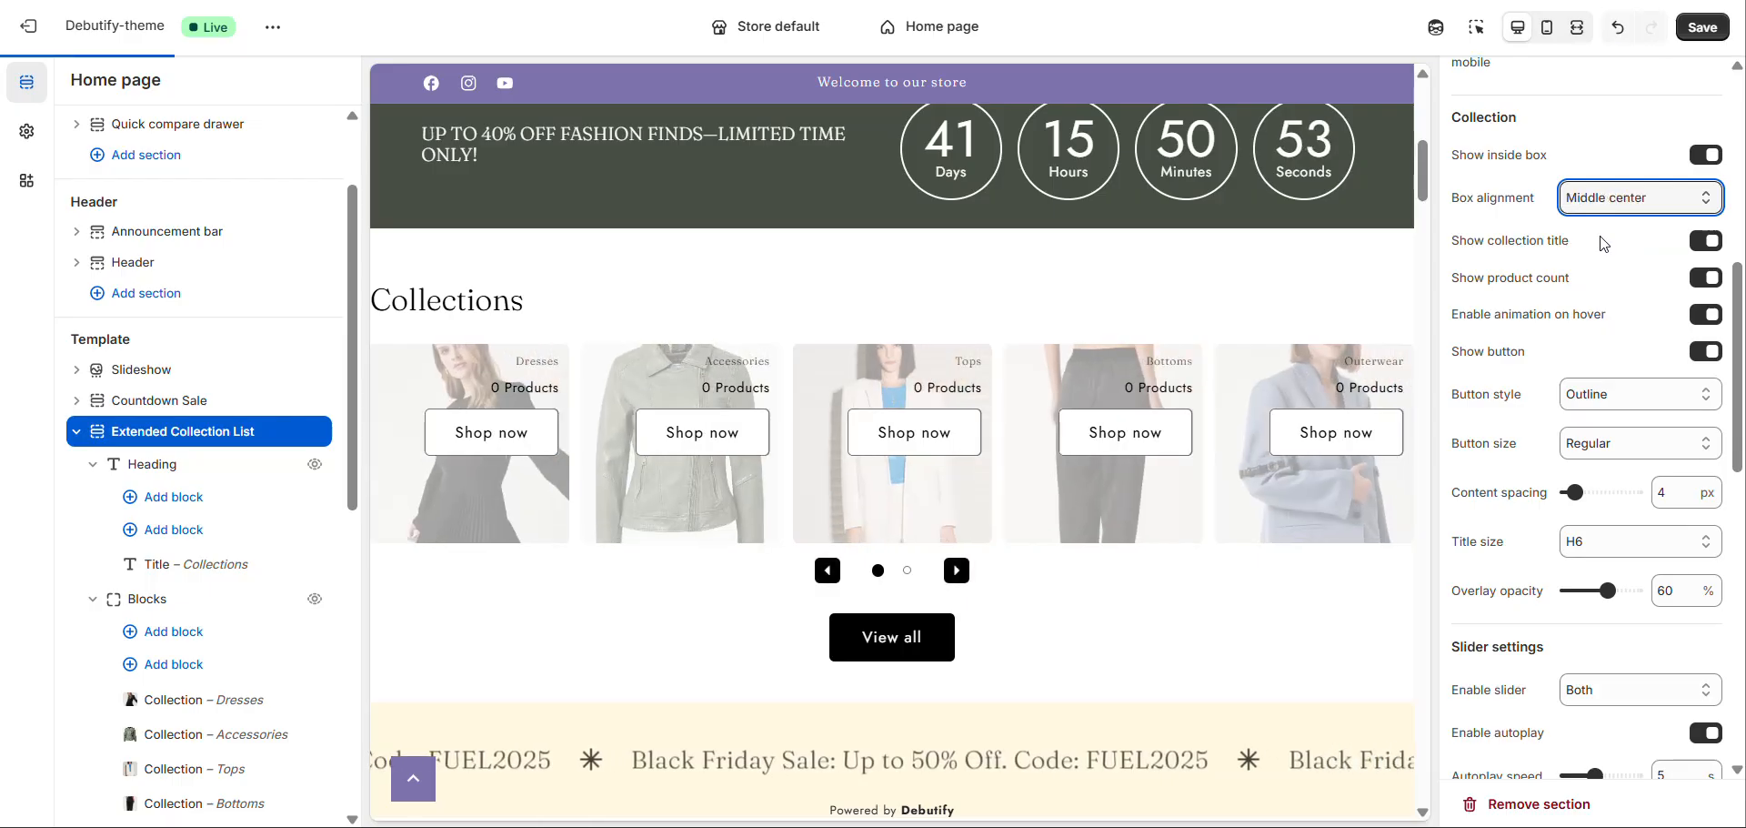
pyautogui.press('Down')
pyautogui.press('Down')
pyautogui.press('Down')
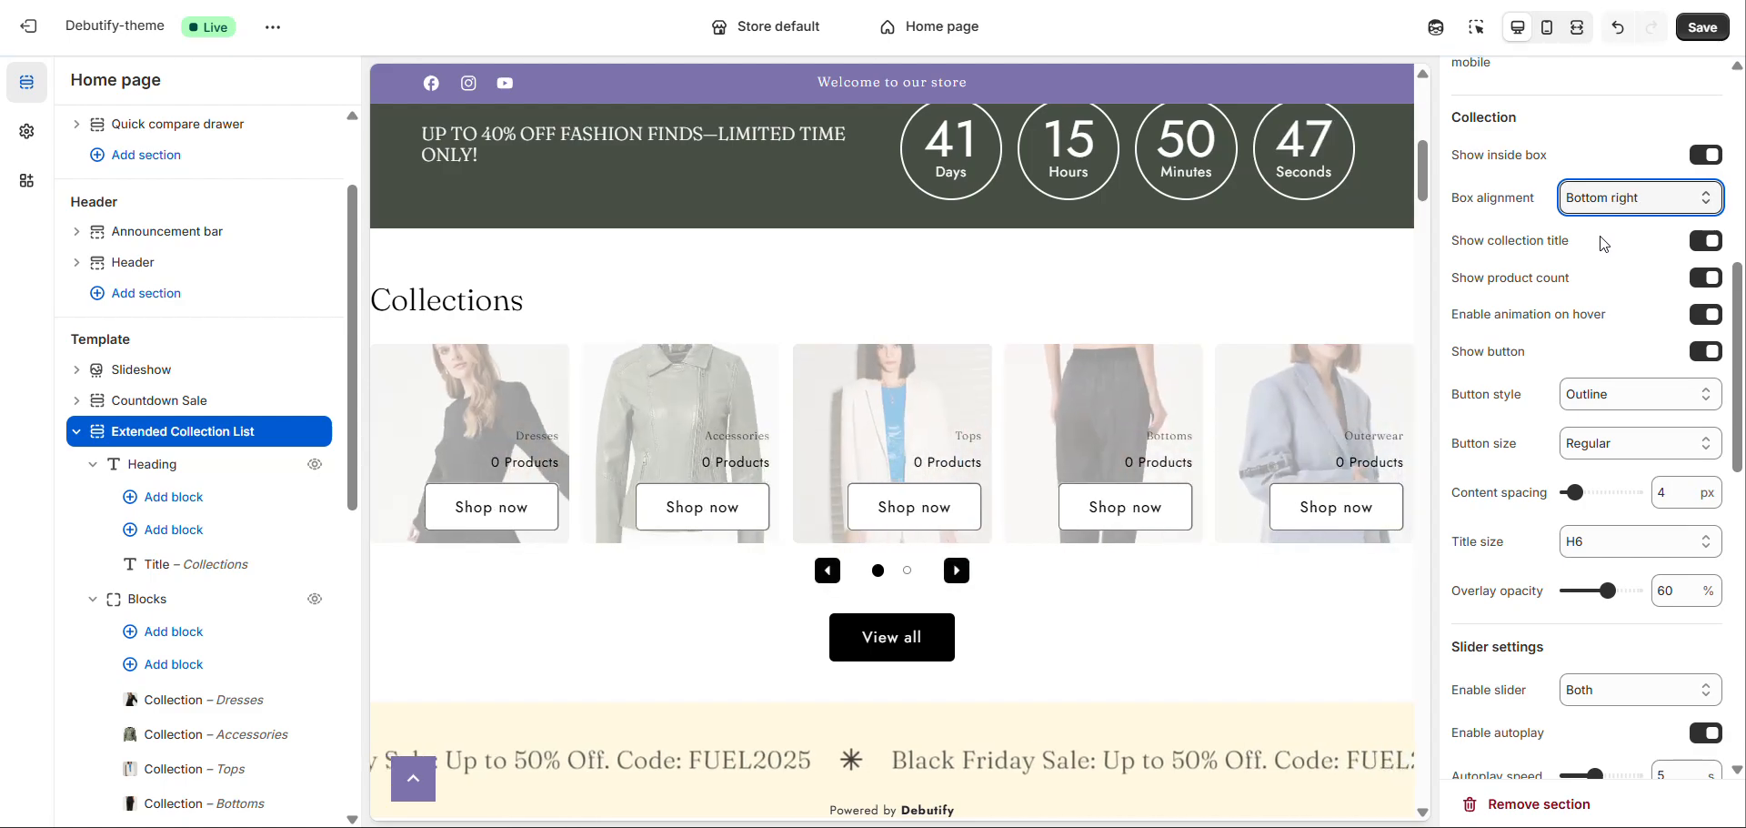
# Try hiding the collection titles and keep them shown, and try other button styles such as Default before returning to Outline.
pyautogui.click(1705, 242)
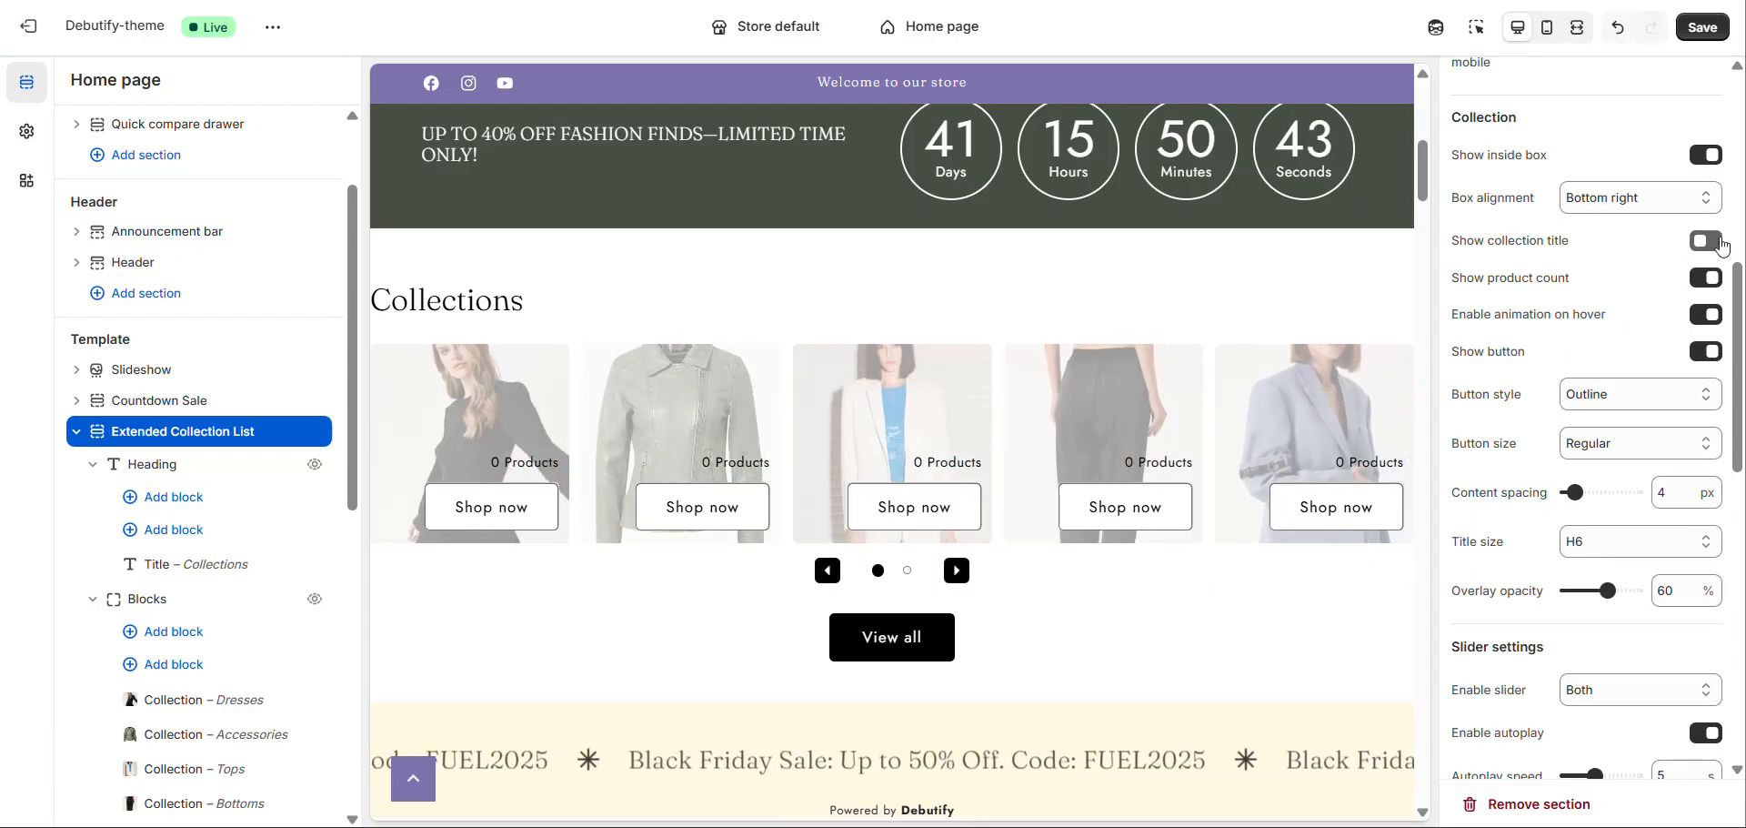
pyautogui.click(1721, 244)
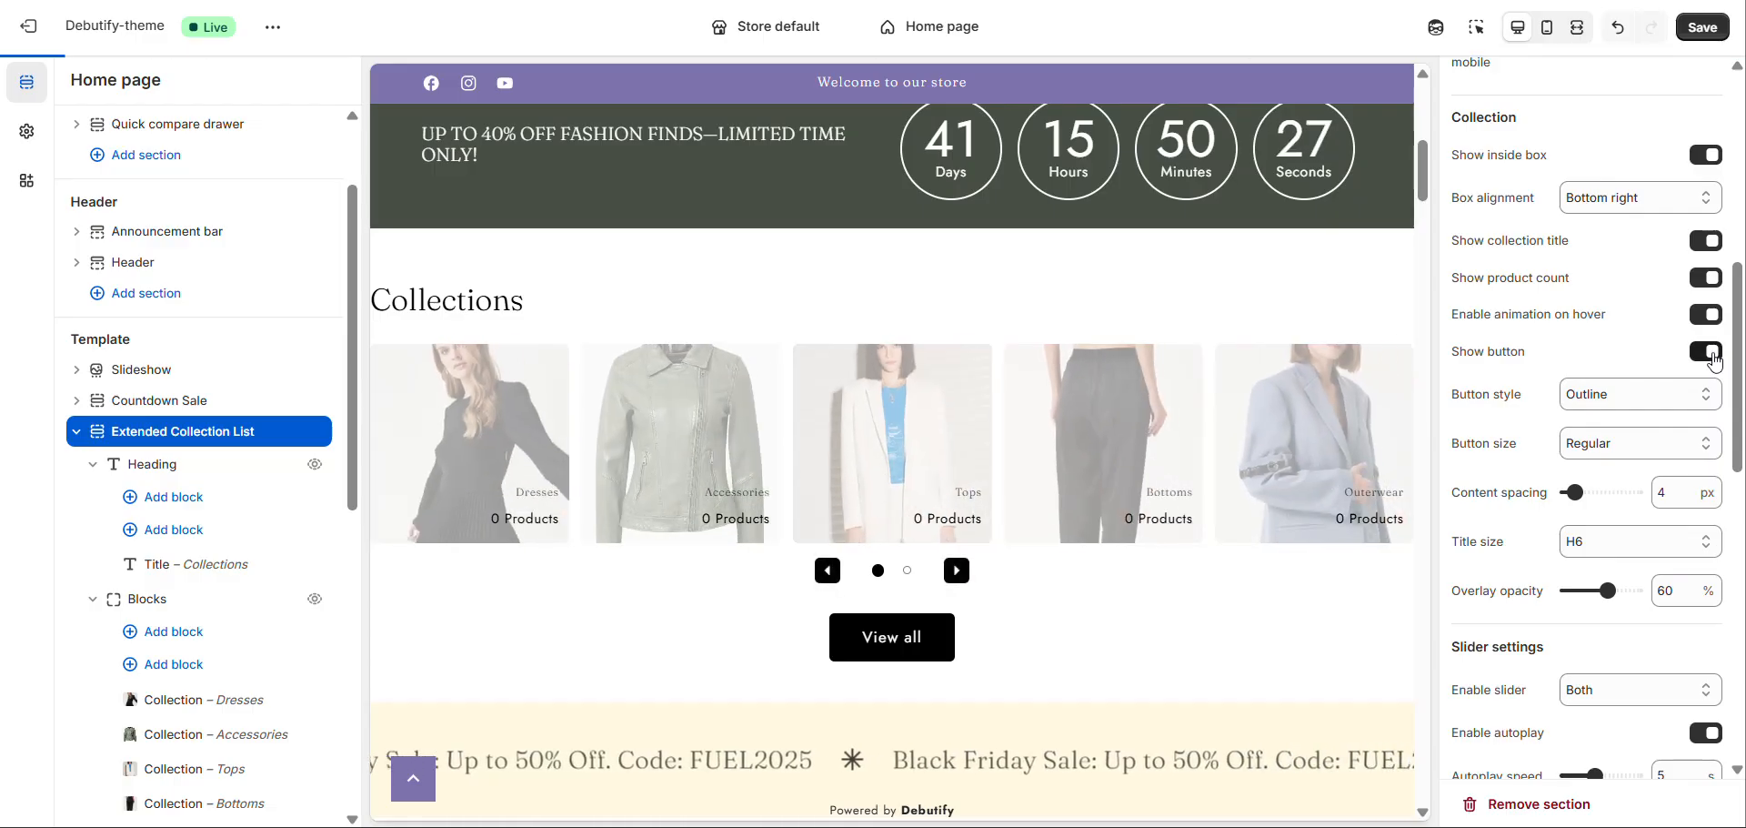
pyautogui.scroll(-1, 1546, 346)
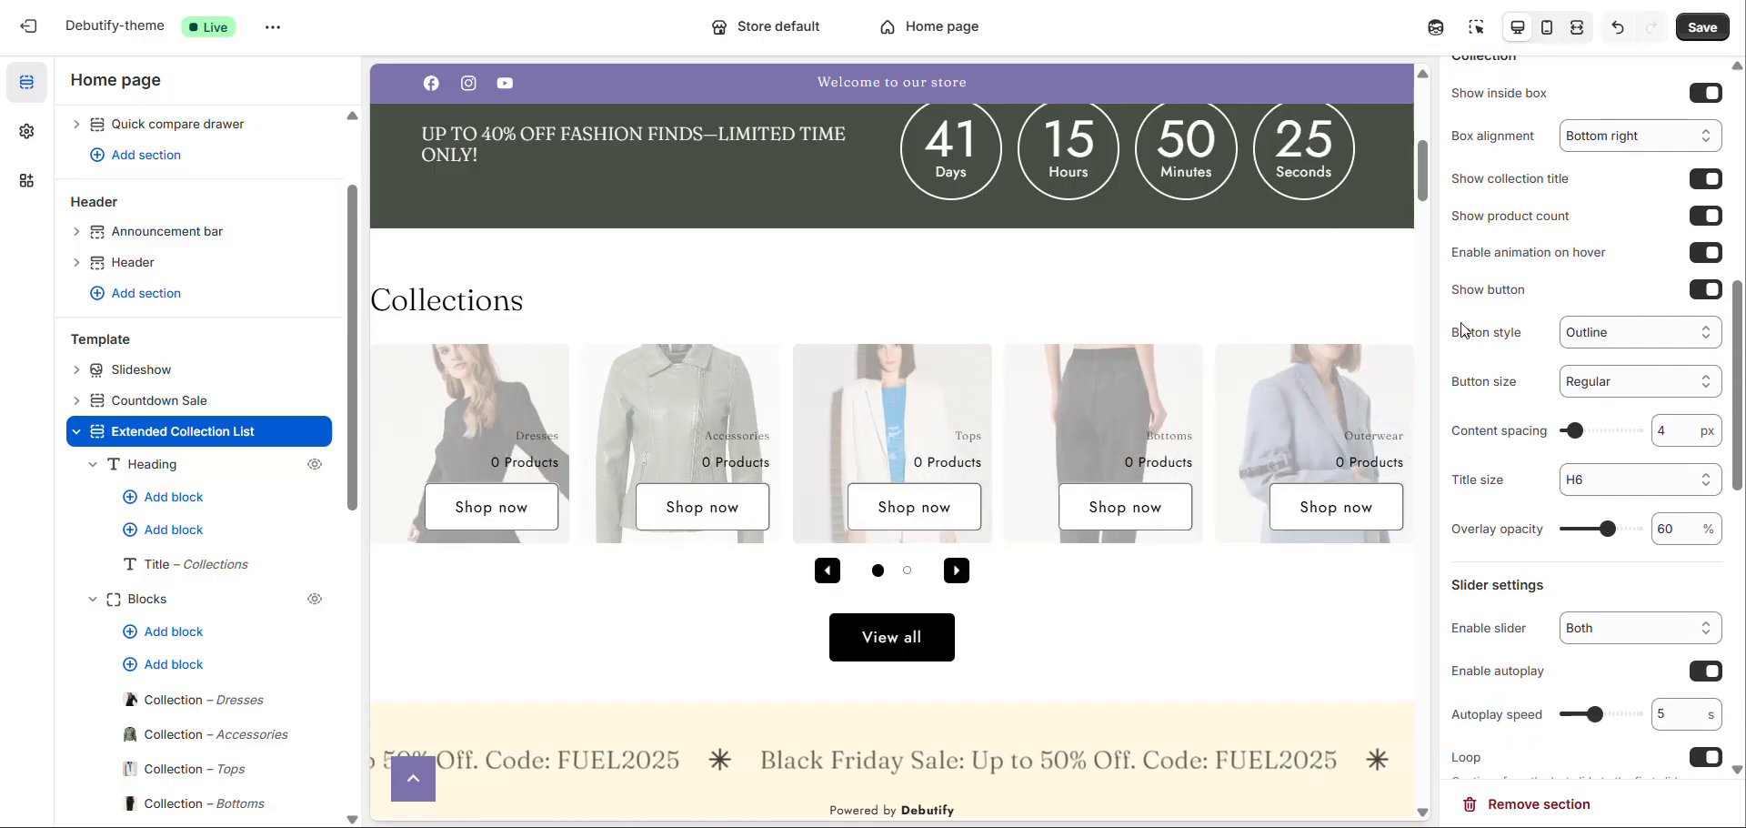
pyautogui.click(1600, 333)
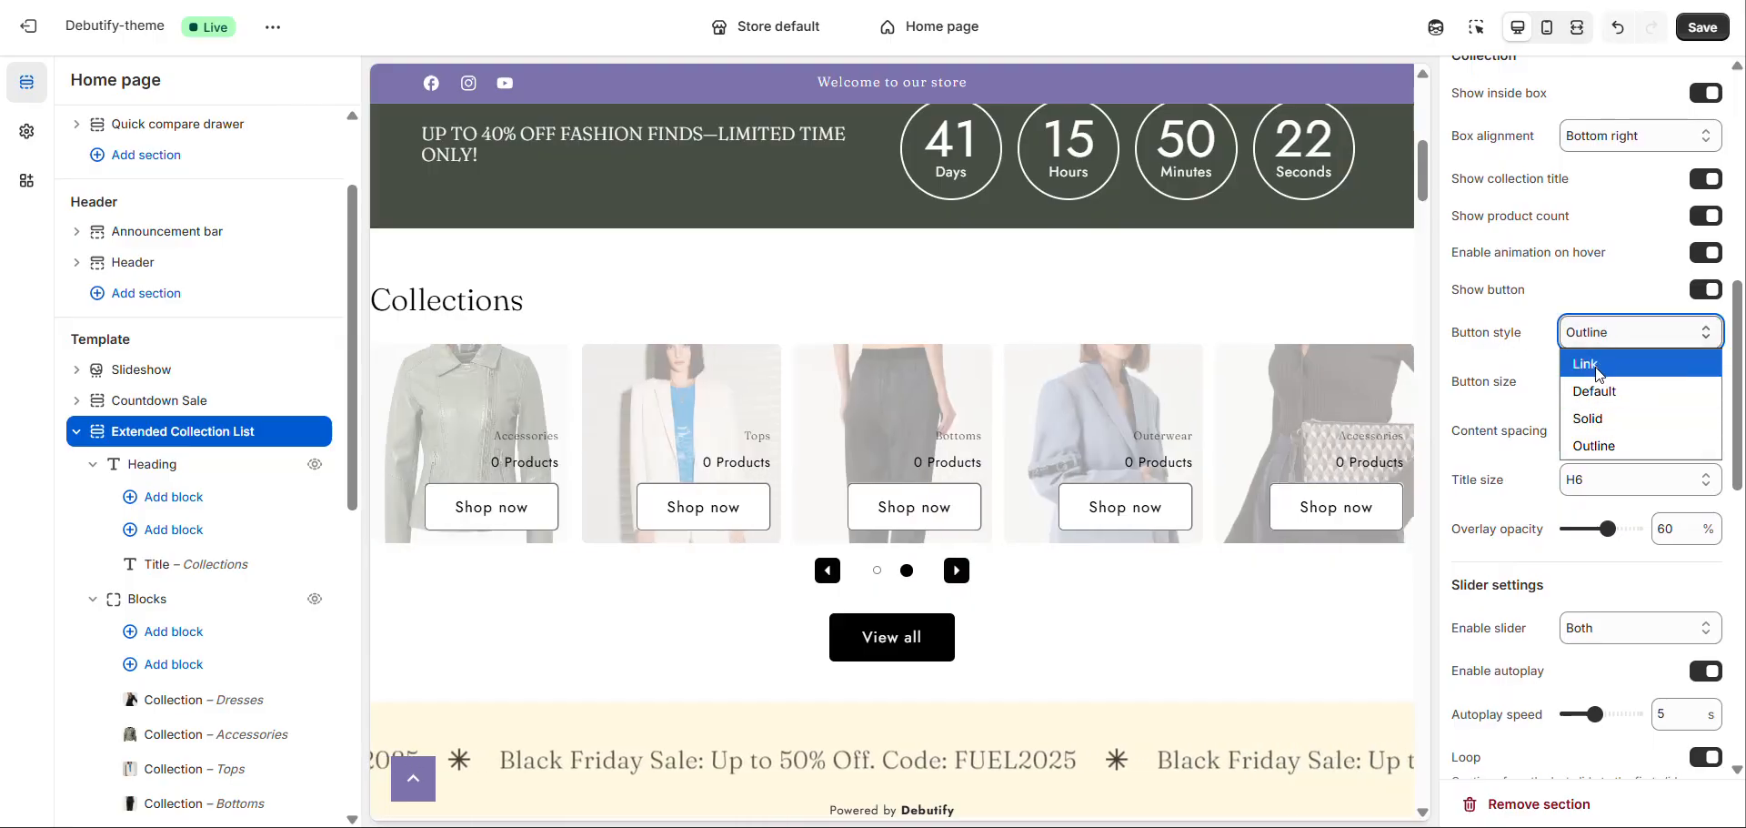
pyautogui.click(1624, 373)
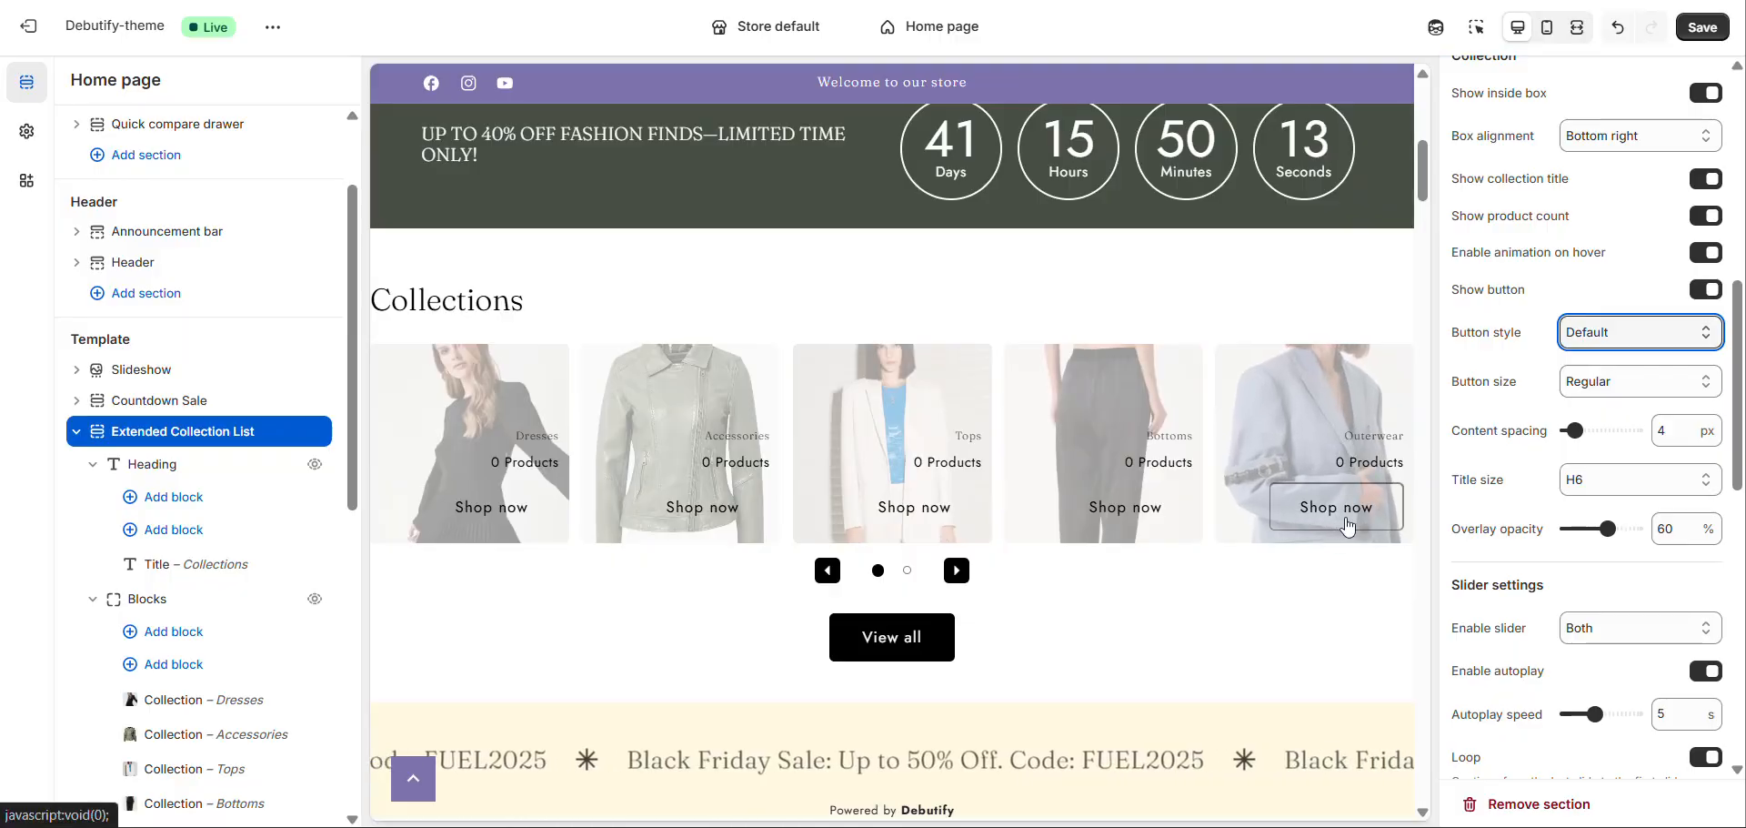
pyautogui.press('Down')
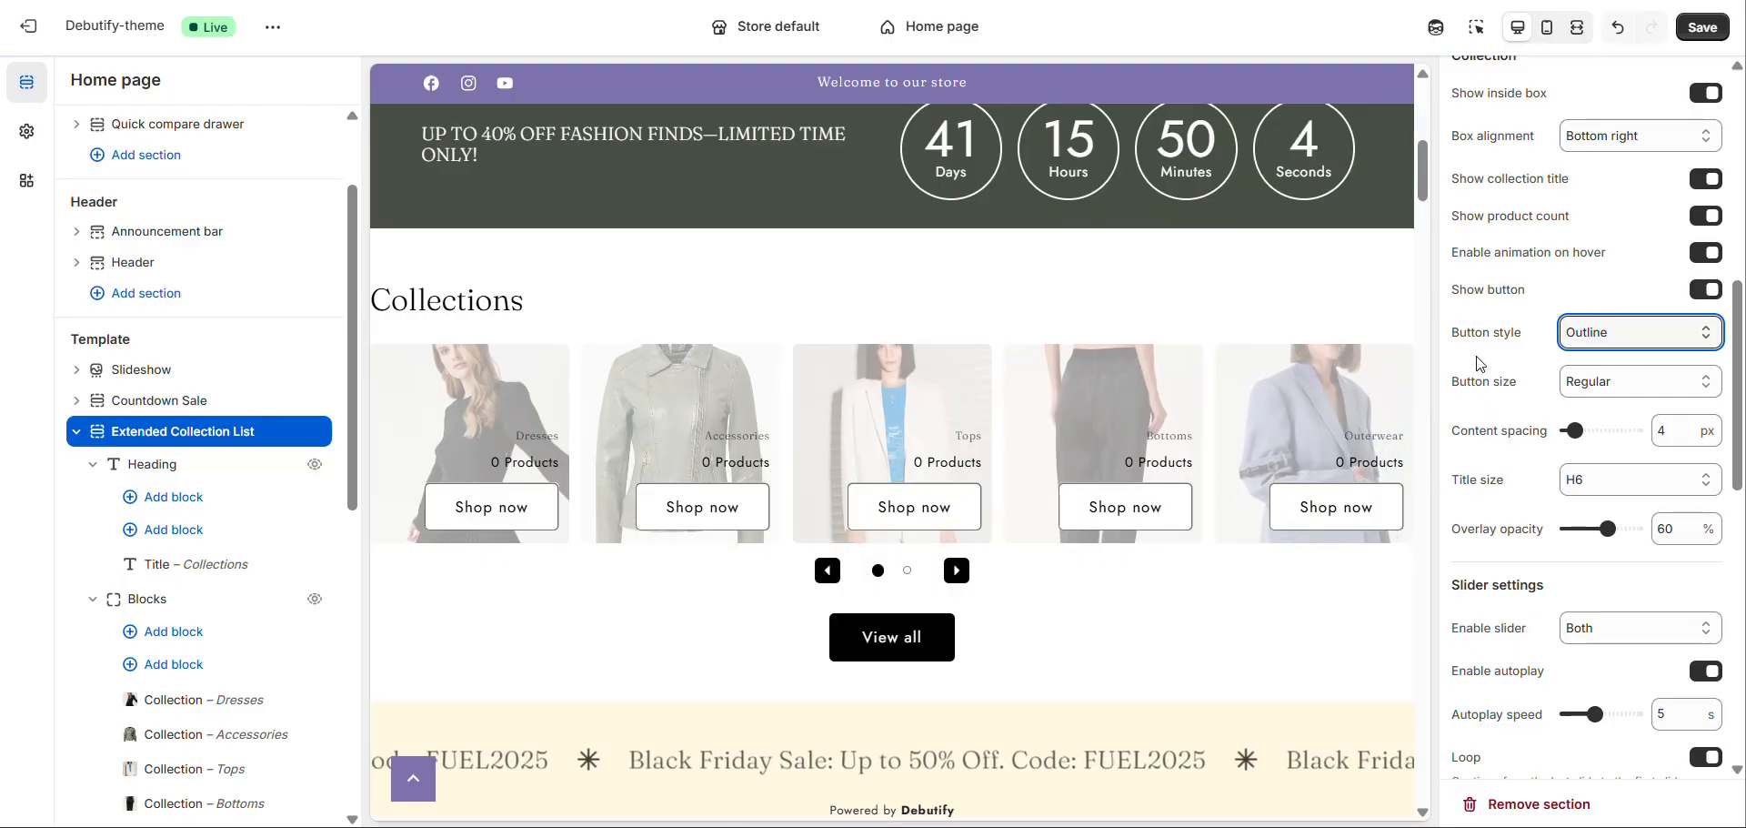
# Try the Inherit and Small button sizes and a larger content spacing, and return them to Regular and 4 px.
pyautogui.scroll(-3, 1480, 346)
pyautogui.click(1587, 187)
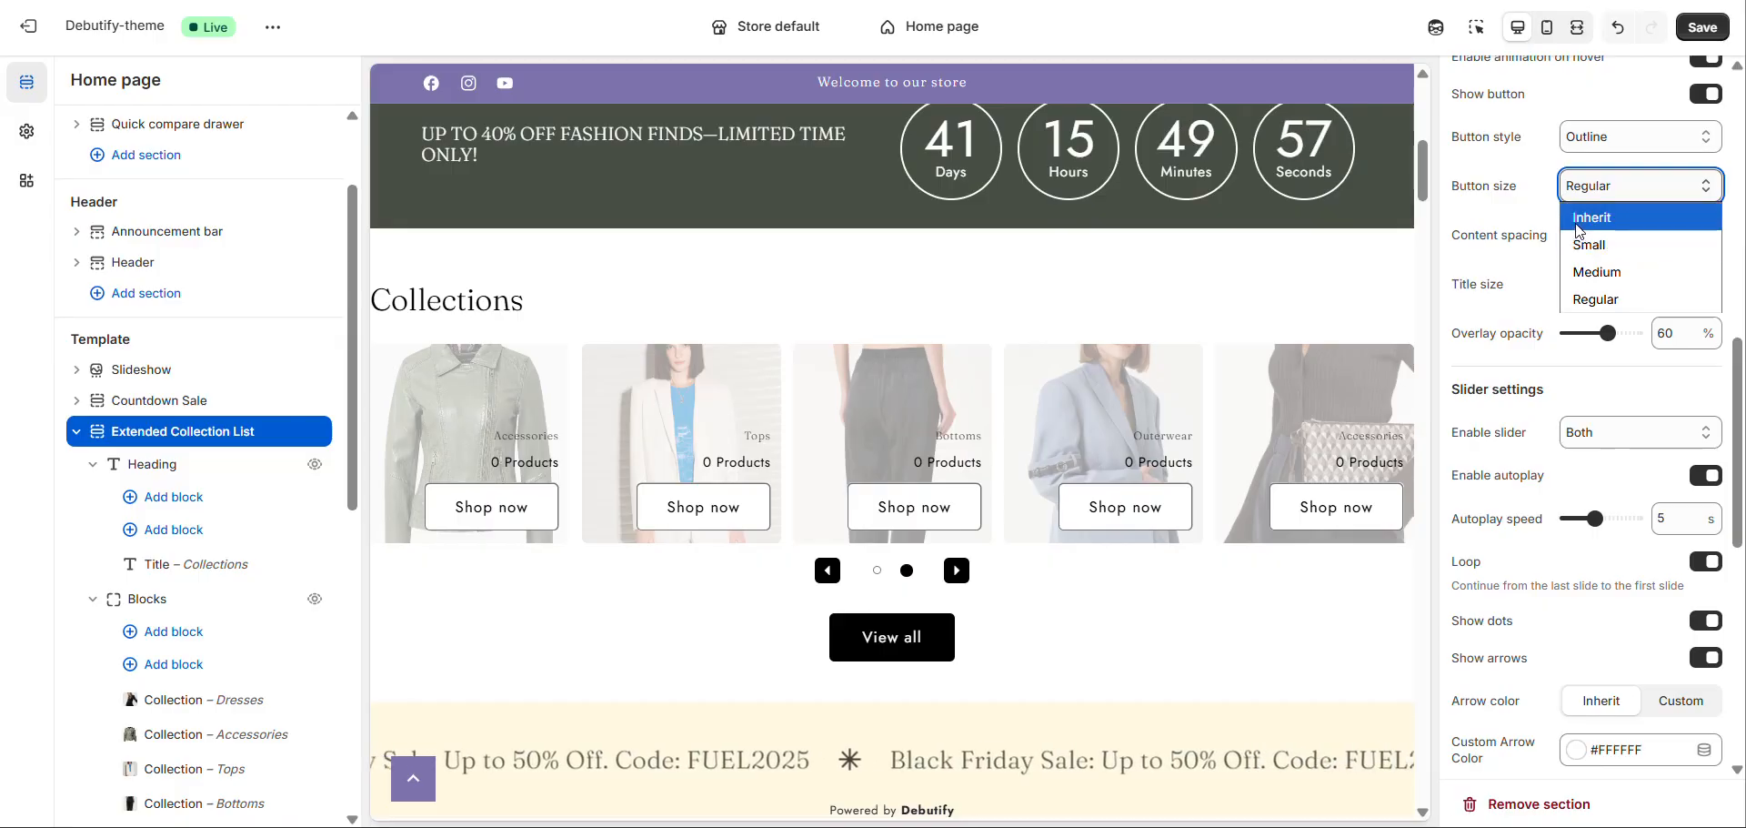
pyautogui.click(1578, 219)
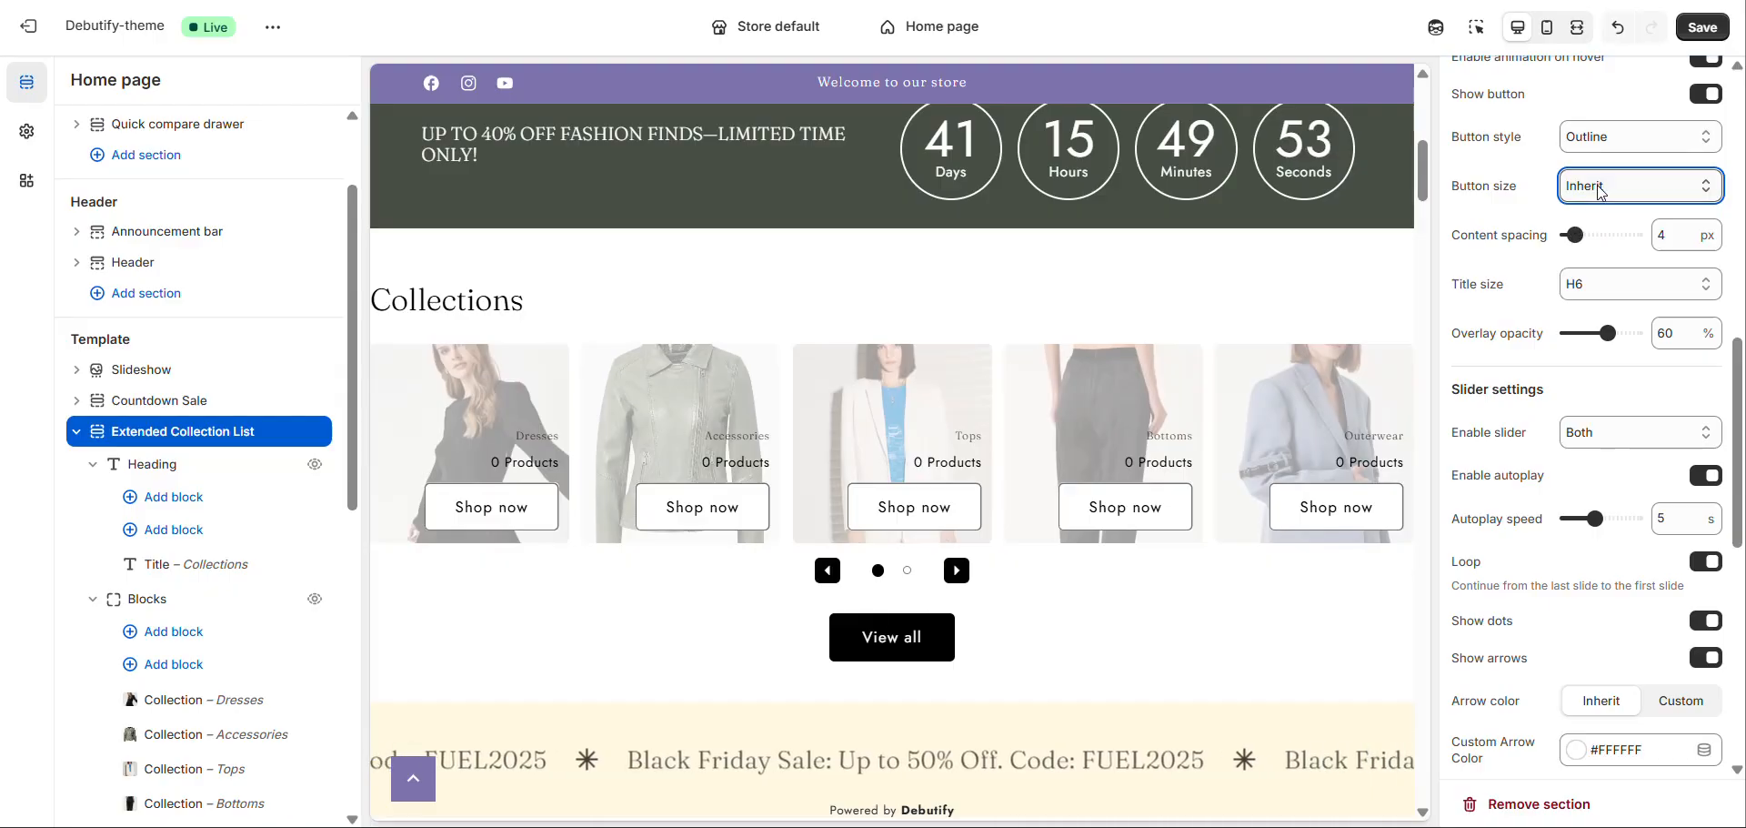
pyautogui.press('Down')
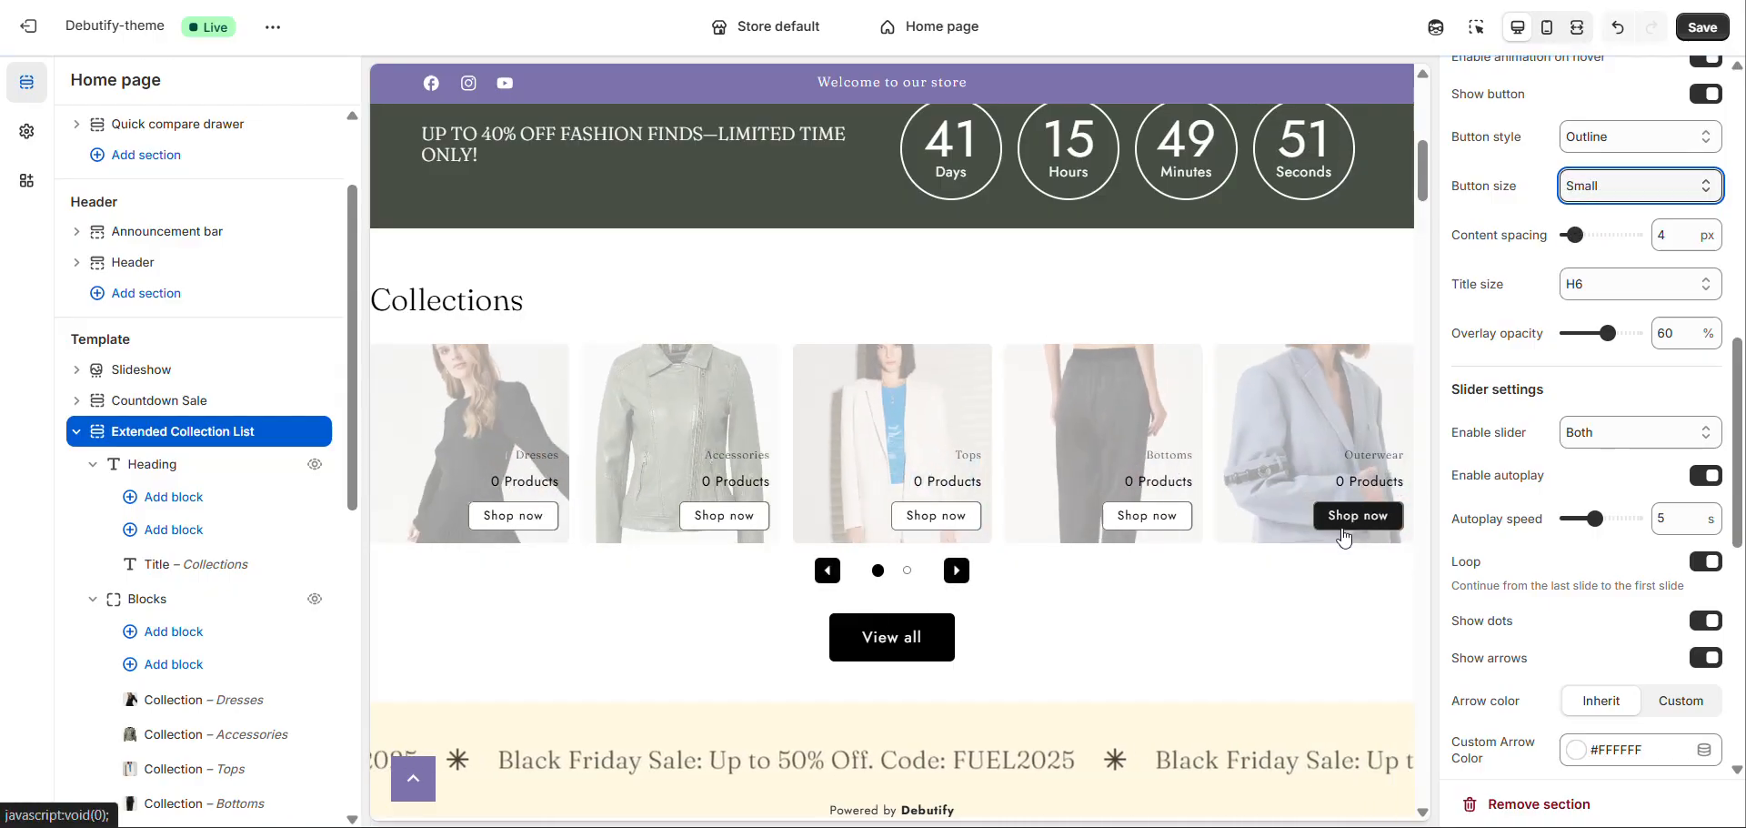
pyautogui.press('Down')
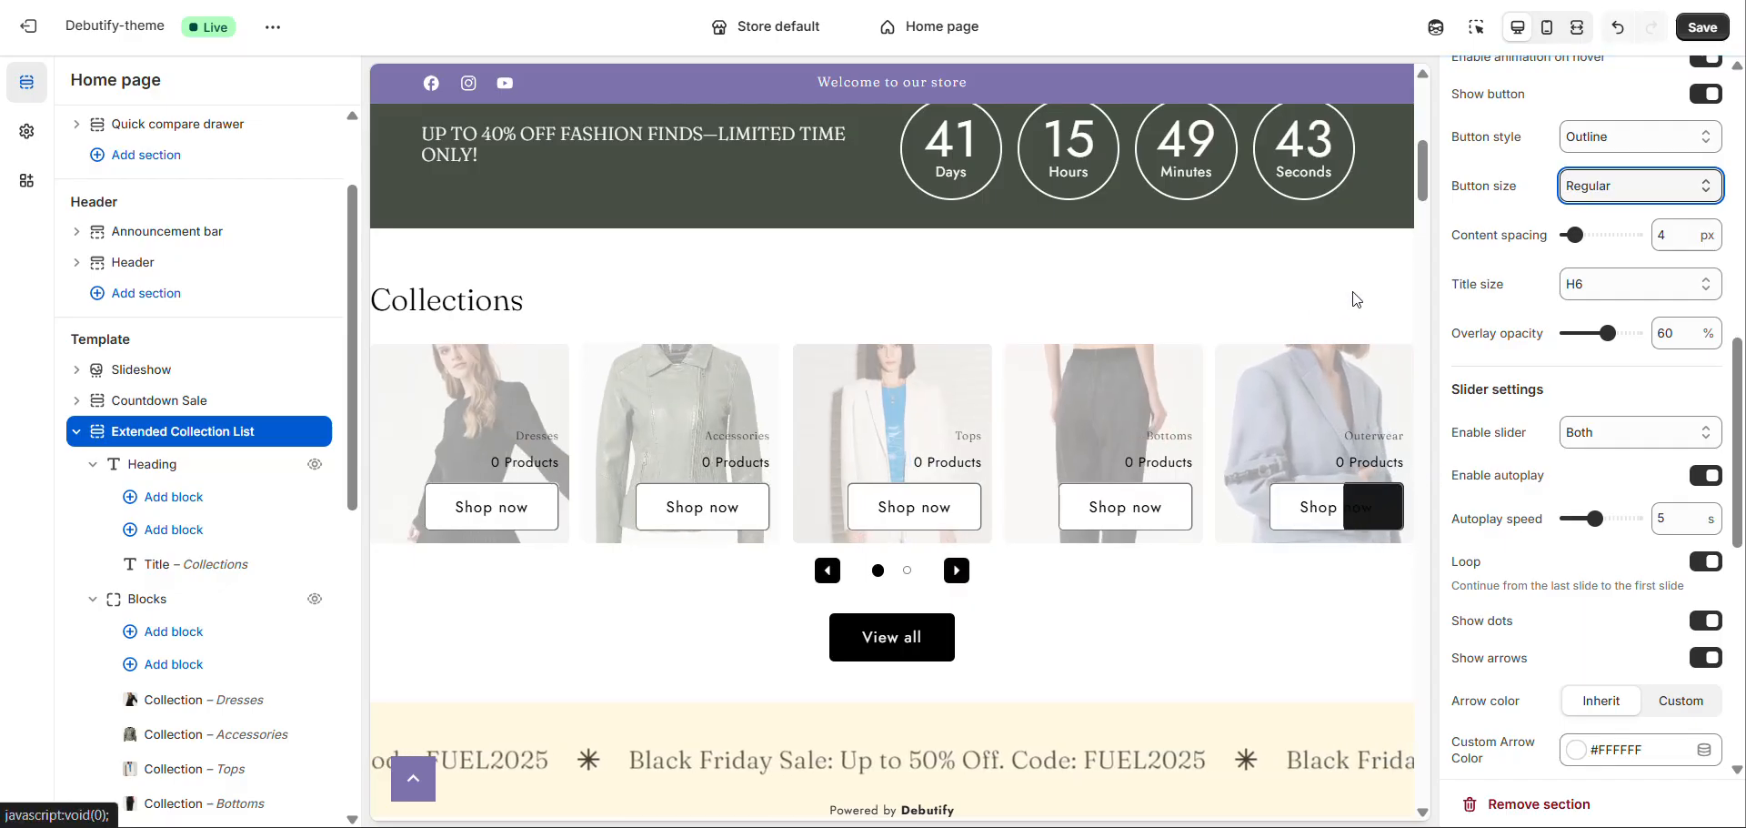
pyautogui.moveTo(1570, 235)
pyautogui.mouseDown()
pyautogui.moveTo(1594, 234)
pyautogui.moveTo(1575, 240)
pyautogui.mouseUp()
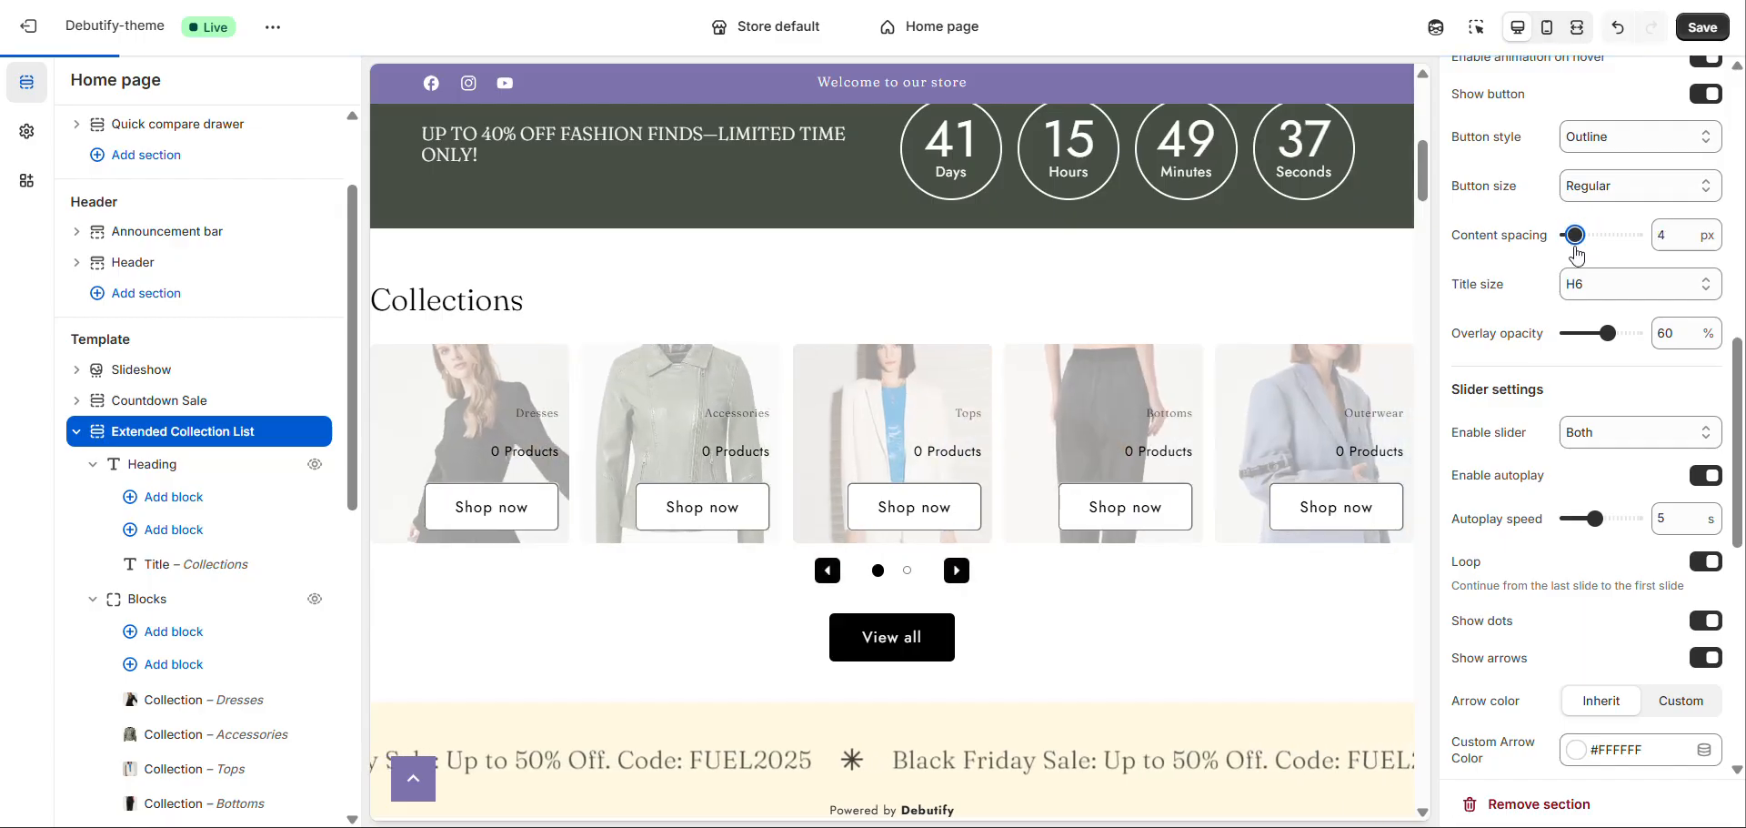
# Try the collection title sizes from H2 down through H3 and H5, and return the size to H6.
pyautogui.click(1566, 287)
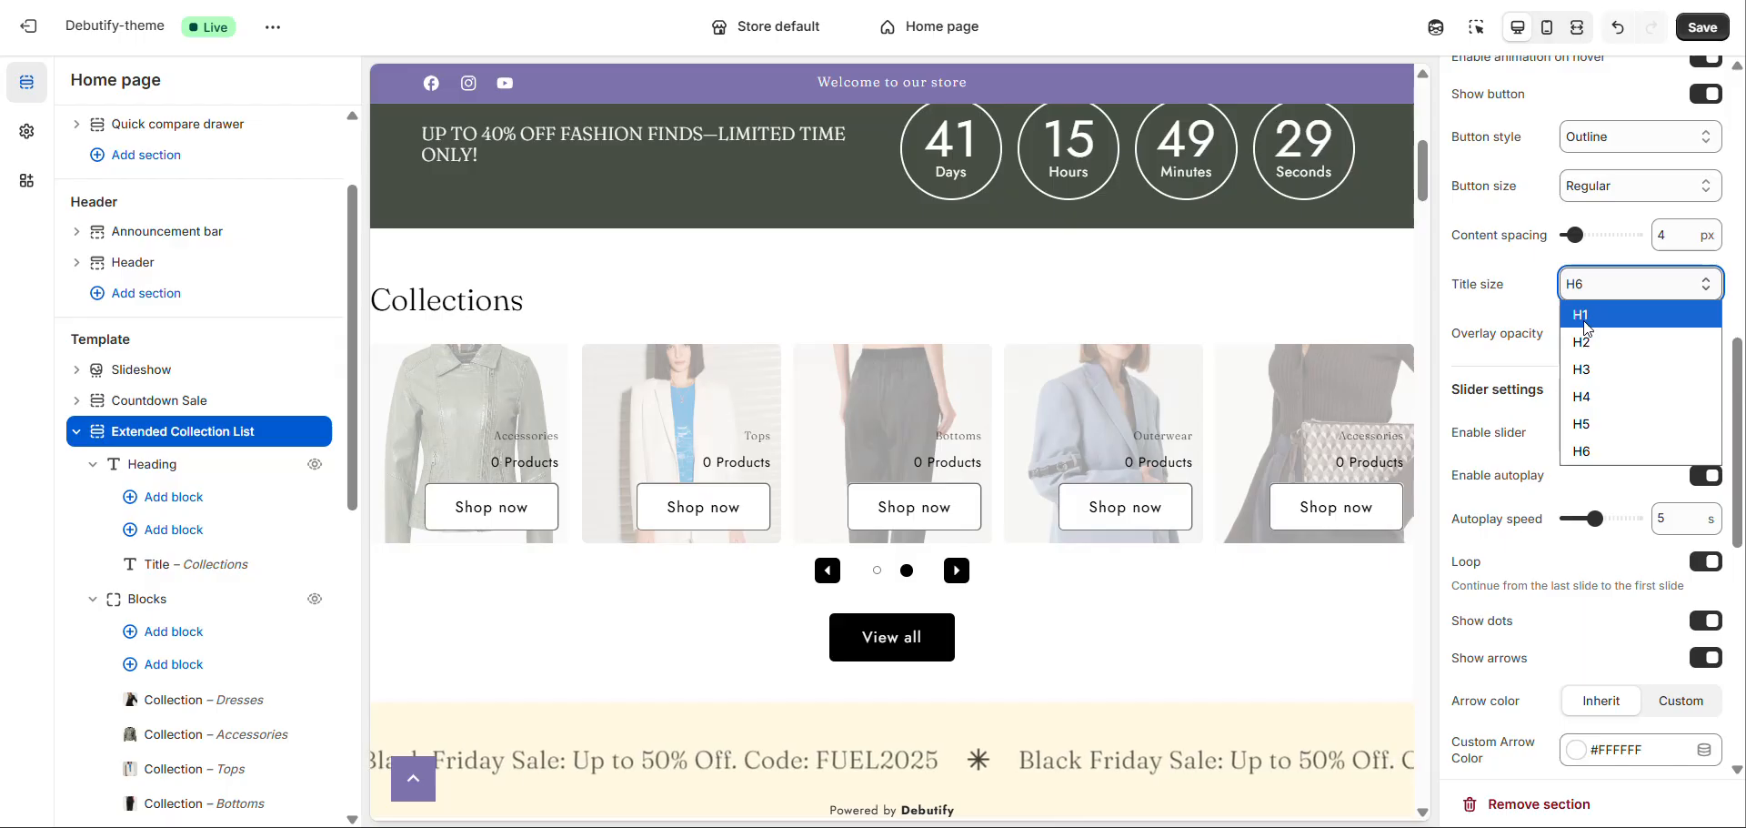
pyautogui.click(1587, 332)
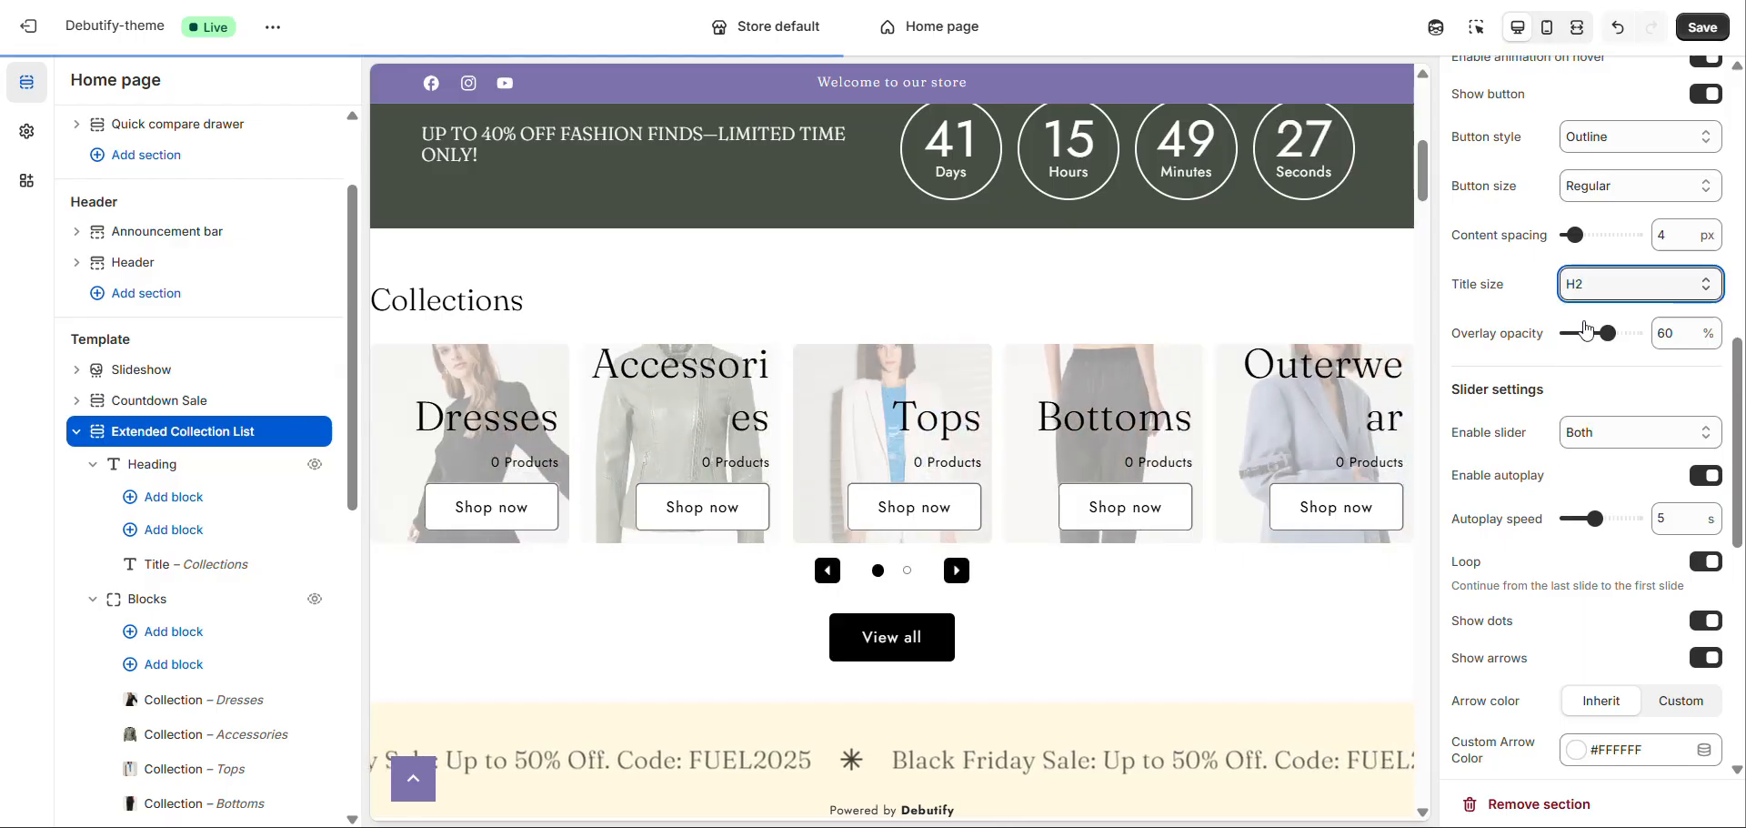
pyautogui.press('Down')
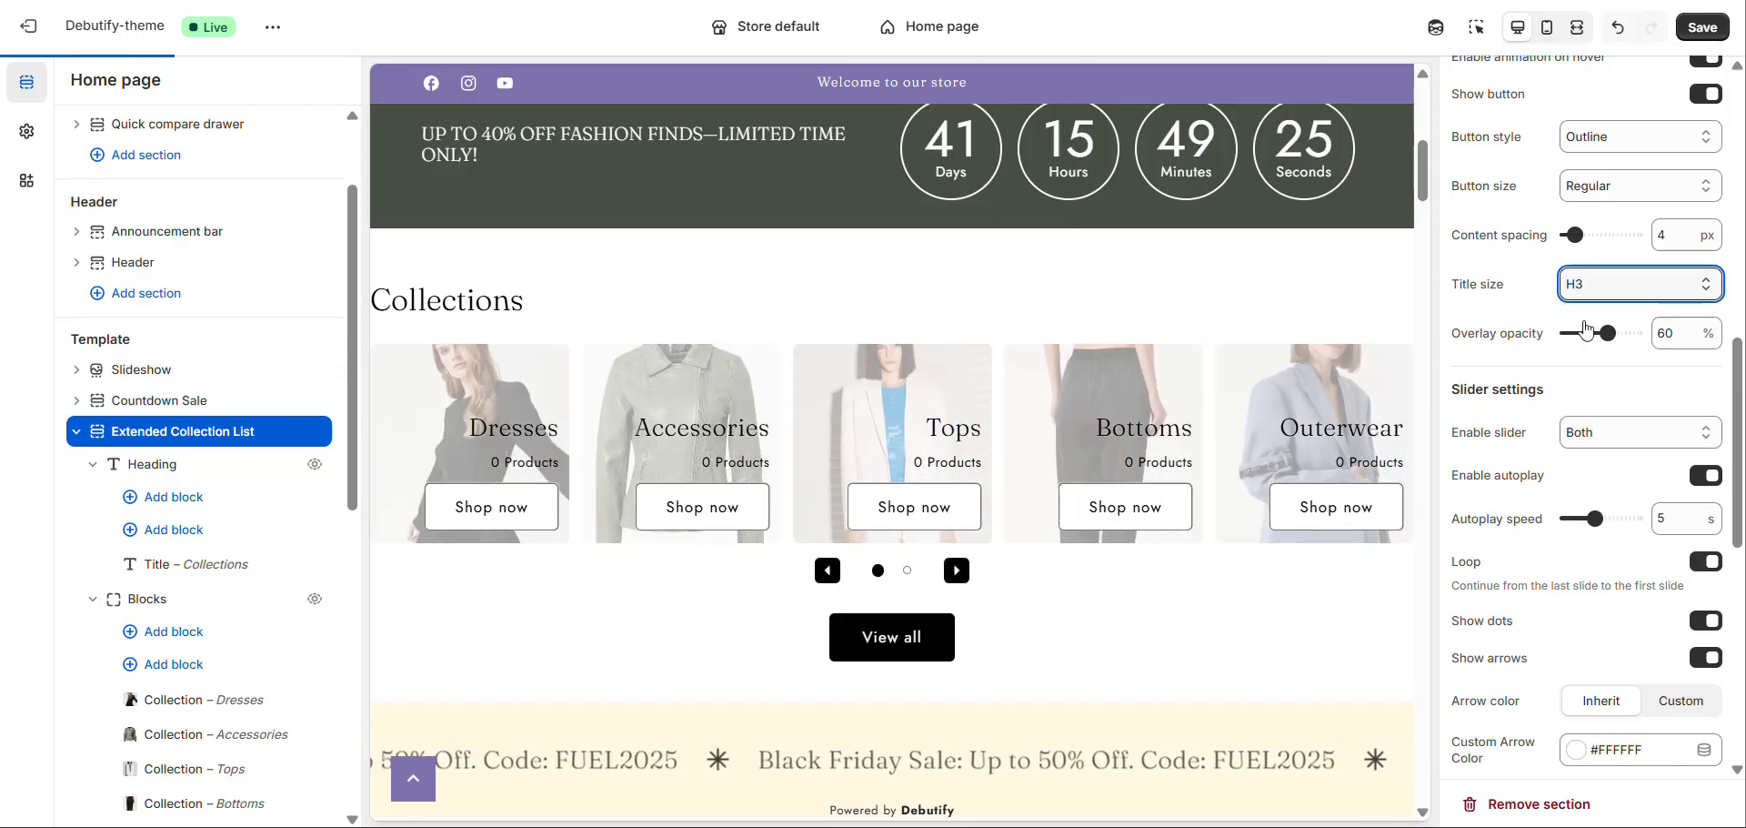
pyautogui.press('Down')
pyautogui.press('Down')
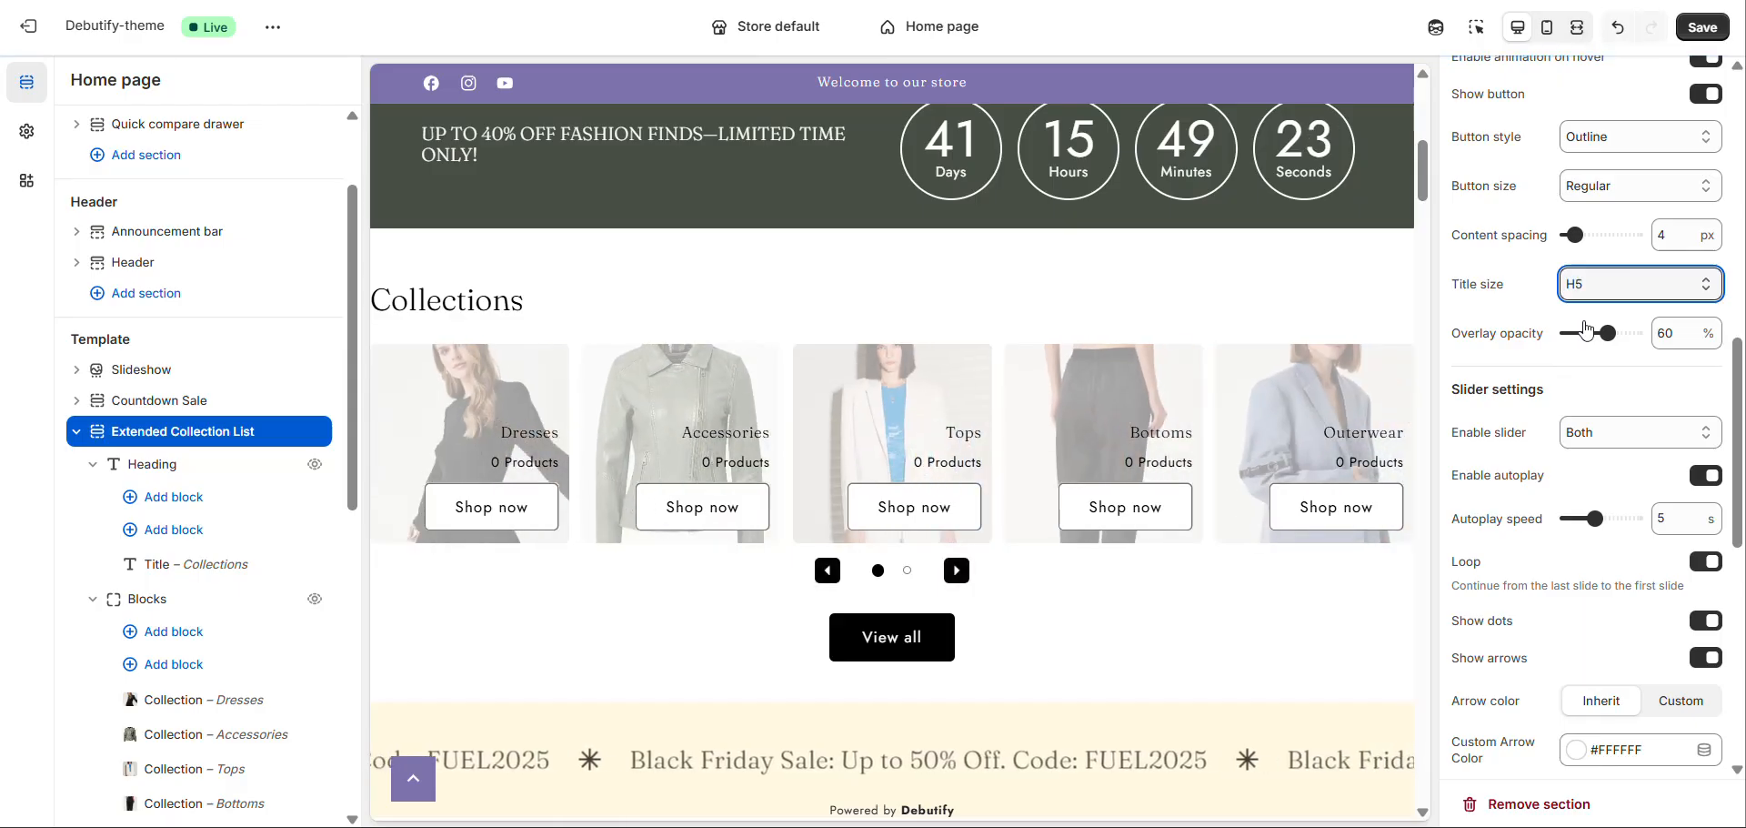
pyautogui.press('Down')
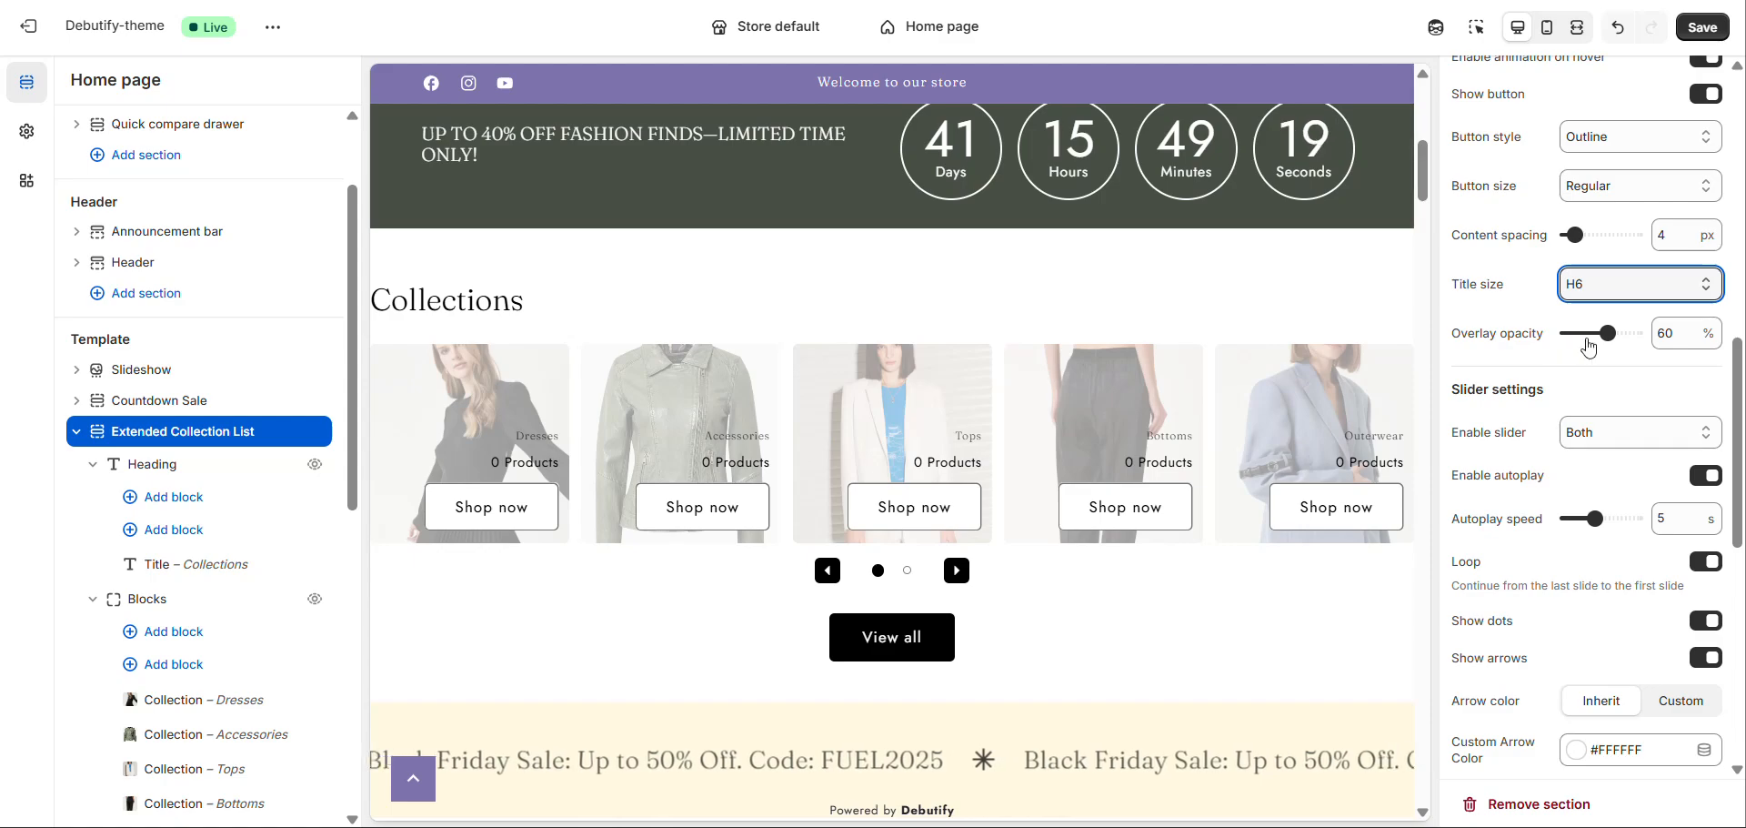
# Try a 100% overlay opacity on the collection images, and set it to 76%.
pyautogui.moveTo(1608, 333); pyautogui.dragTo(1635, 333)
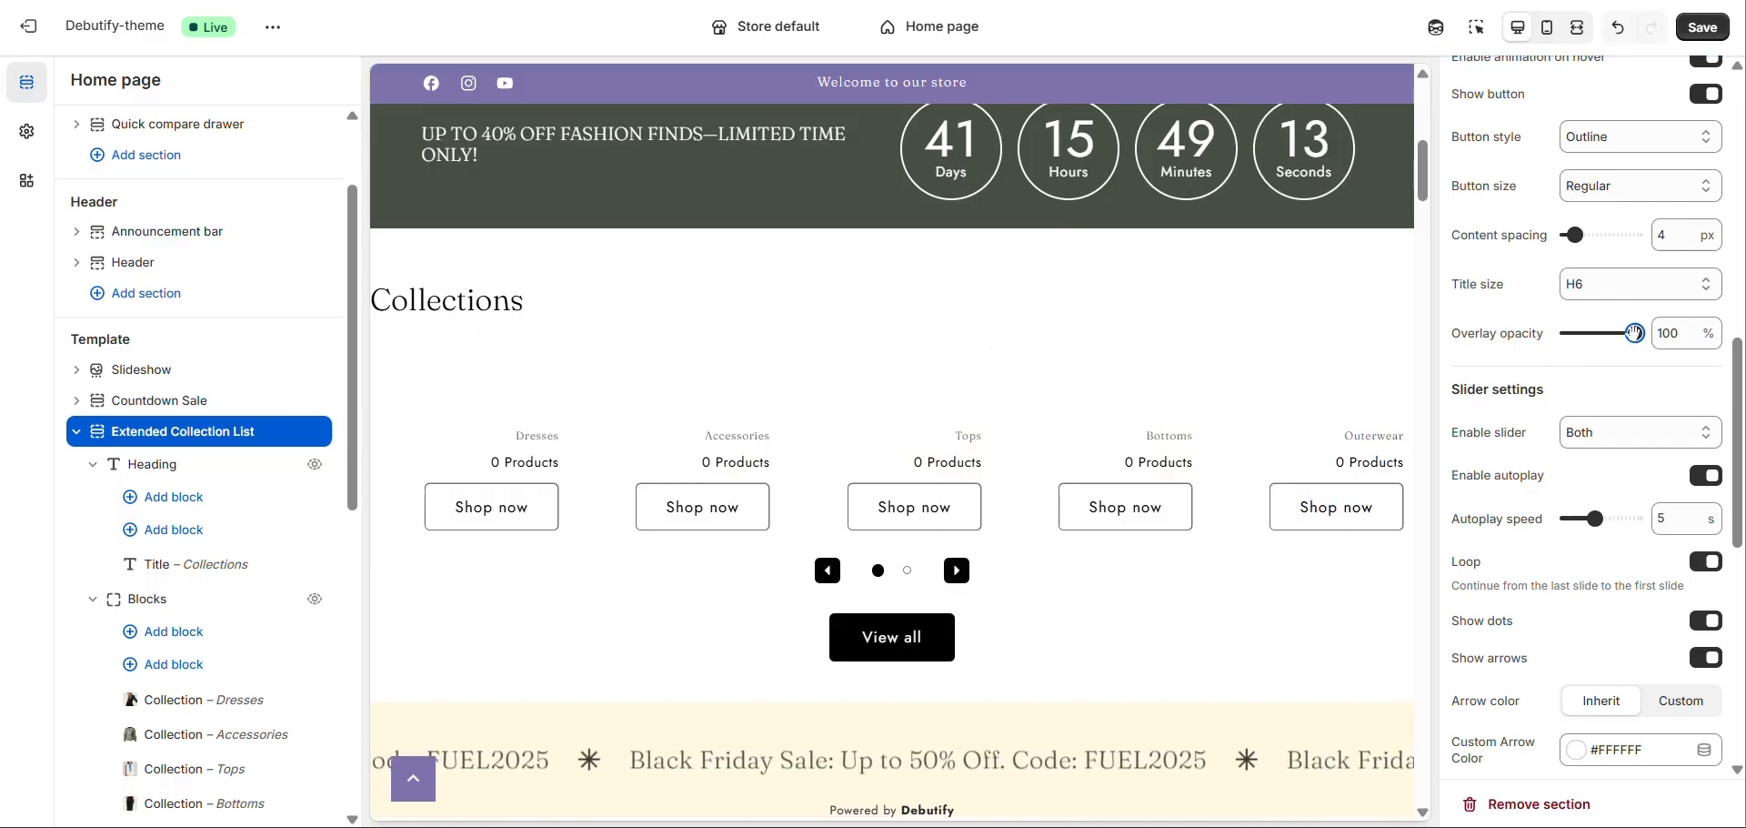
pyautogui.moveTo(1634, 333); pyautogui.dragTo(1617, 334)
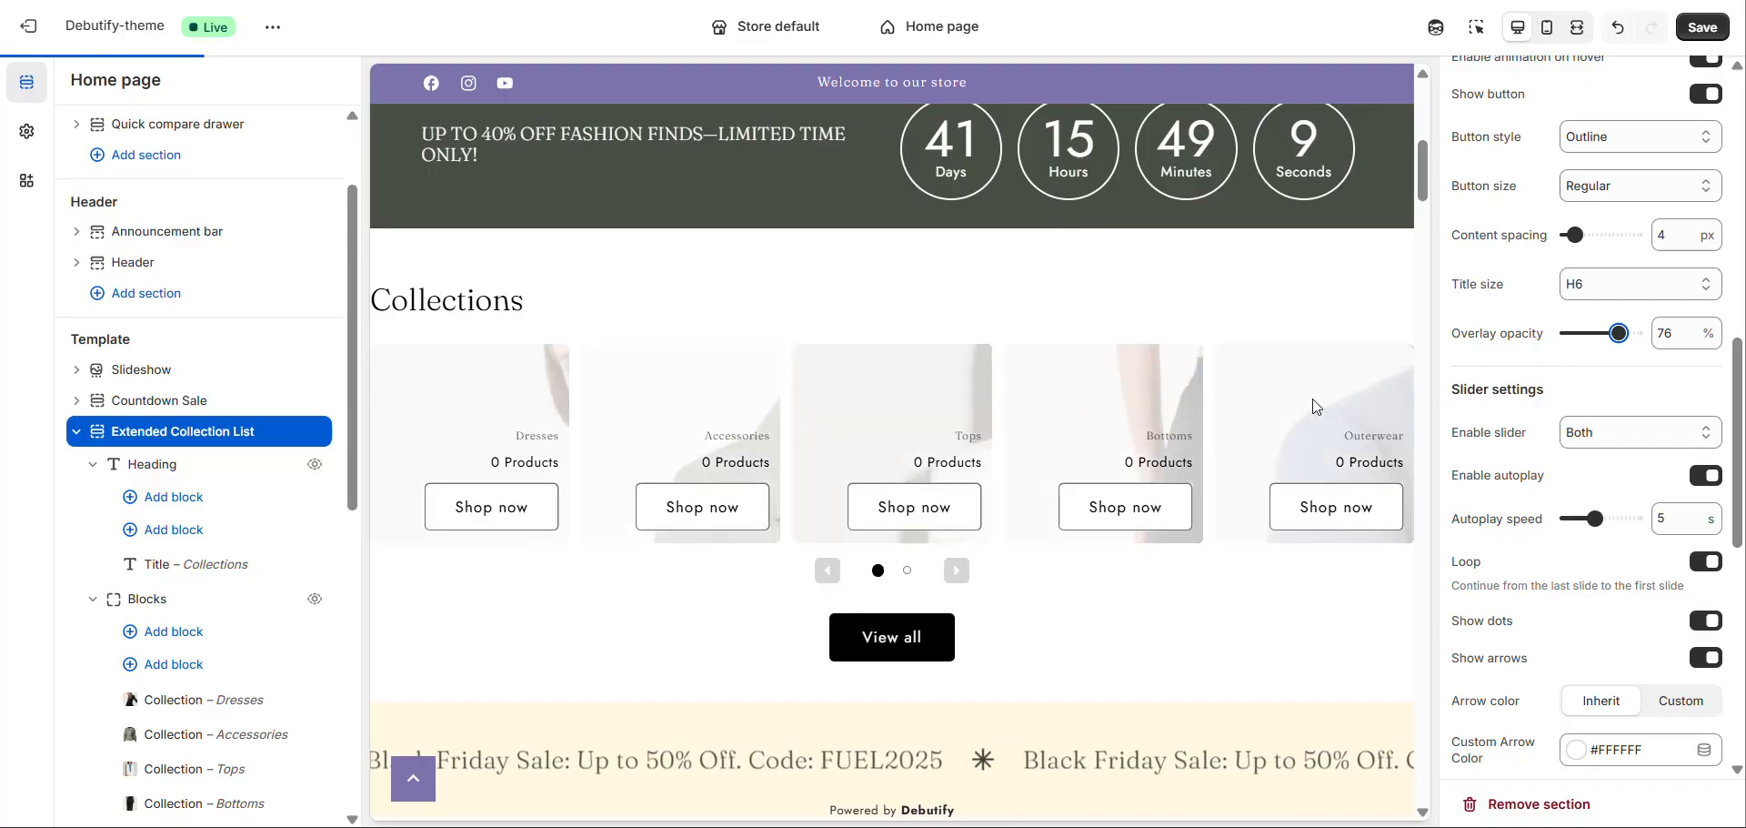
# Review the Enable slider options while keeping Both, and try switching autoplay off before enabling it again.
pyautogui.scroll(-3, 1516, 339)
pyautogui.scroll(-5, 1516, 338)
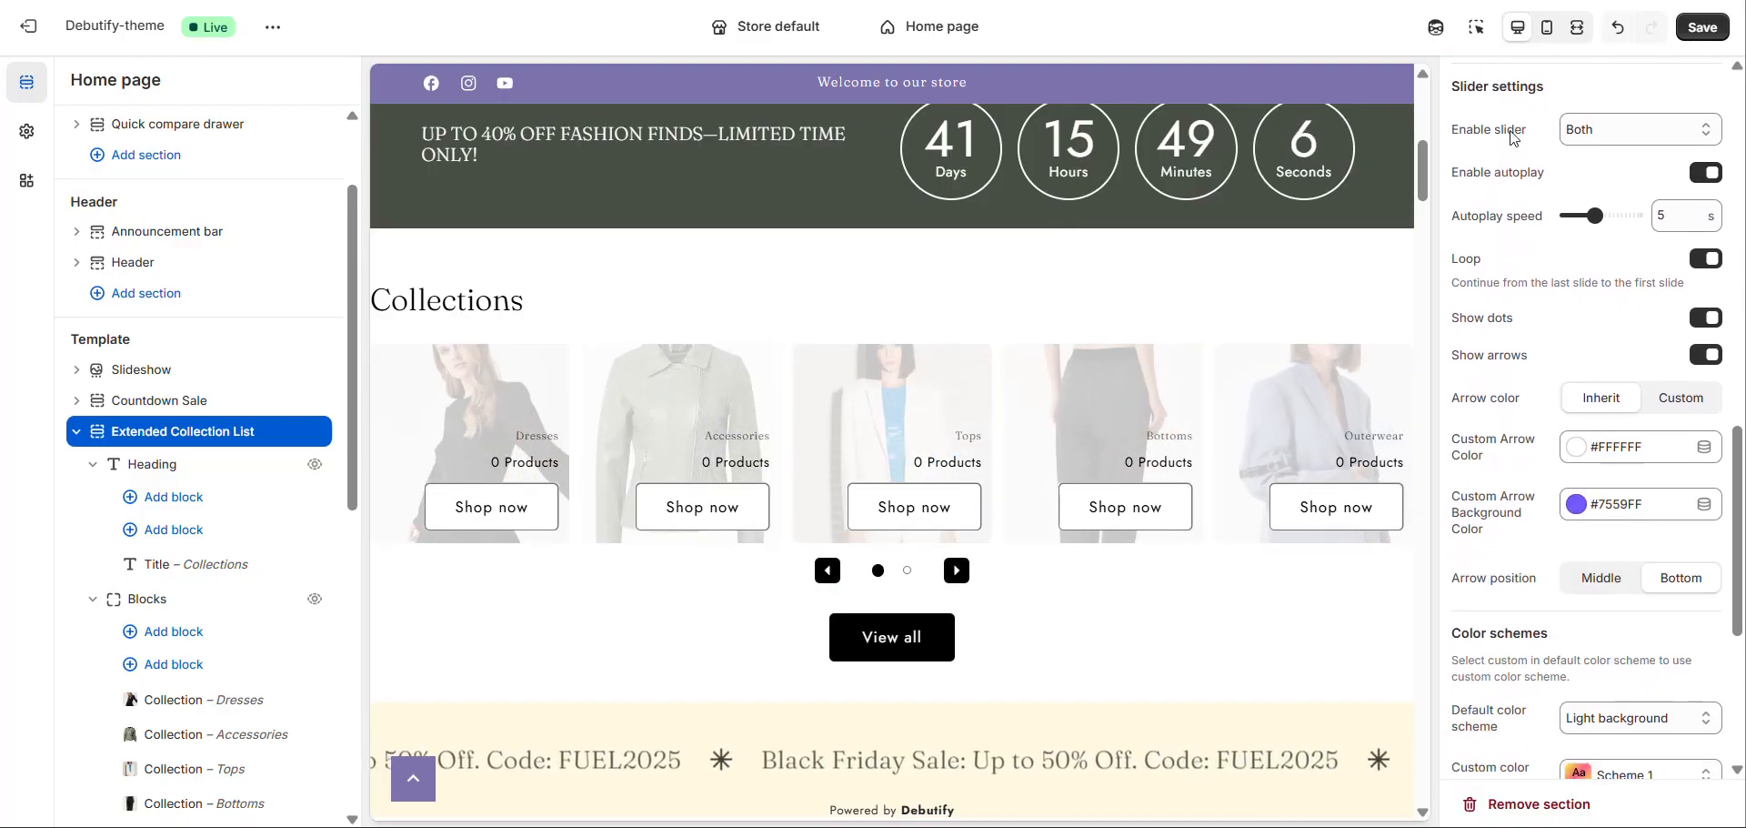
pyautogui.click(1559, 137)
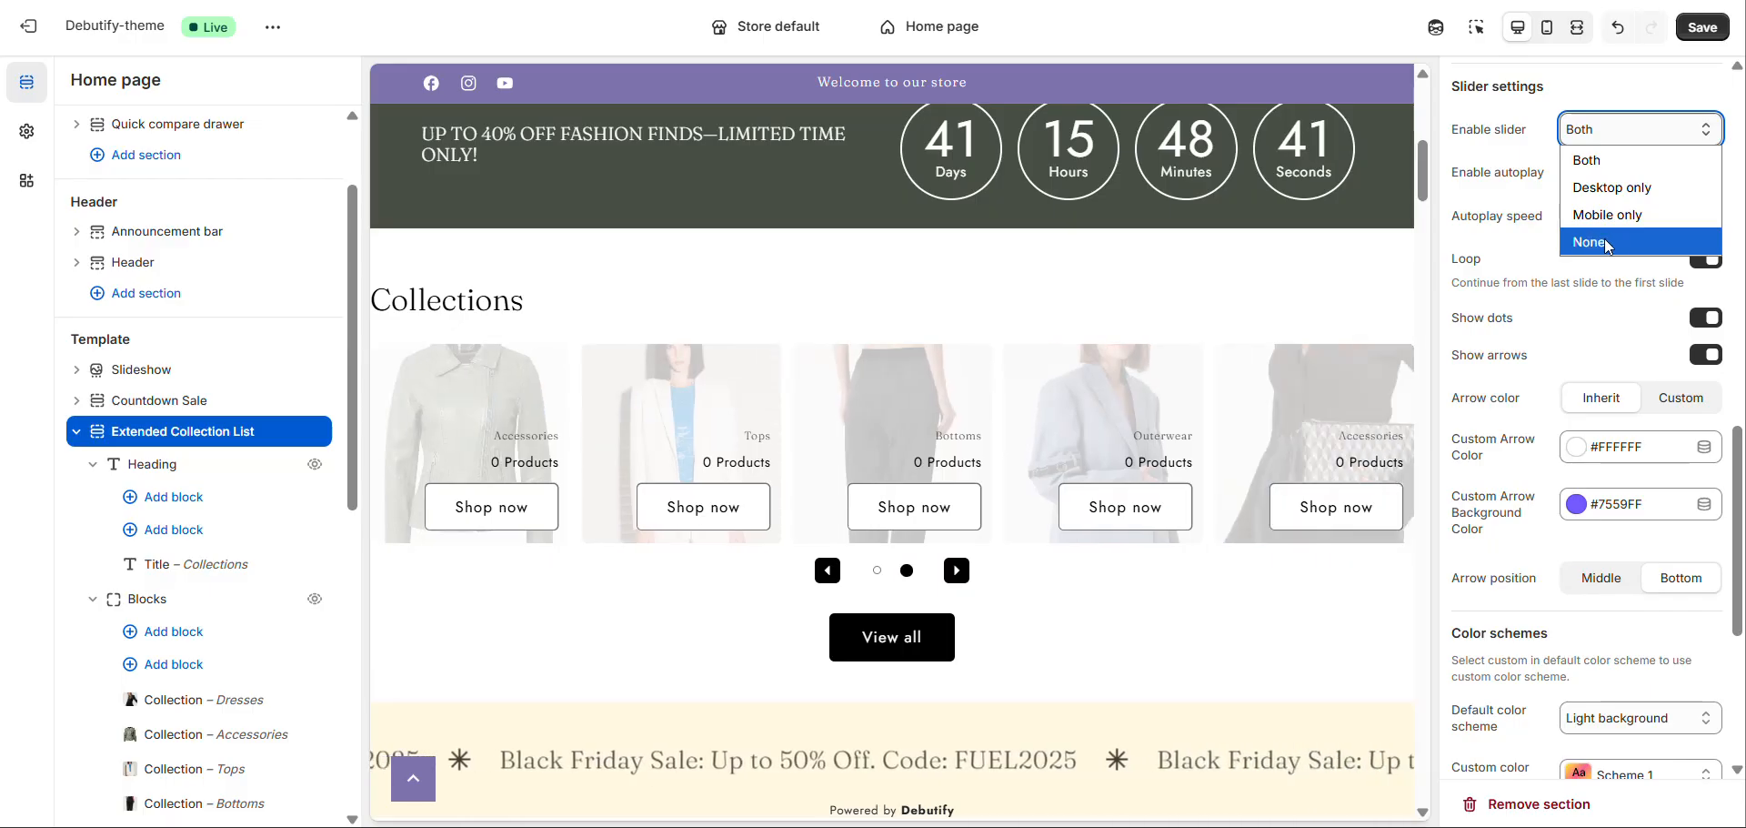
pyautogui.click(1479, 188)
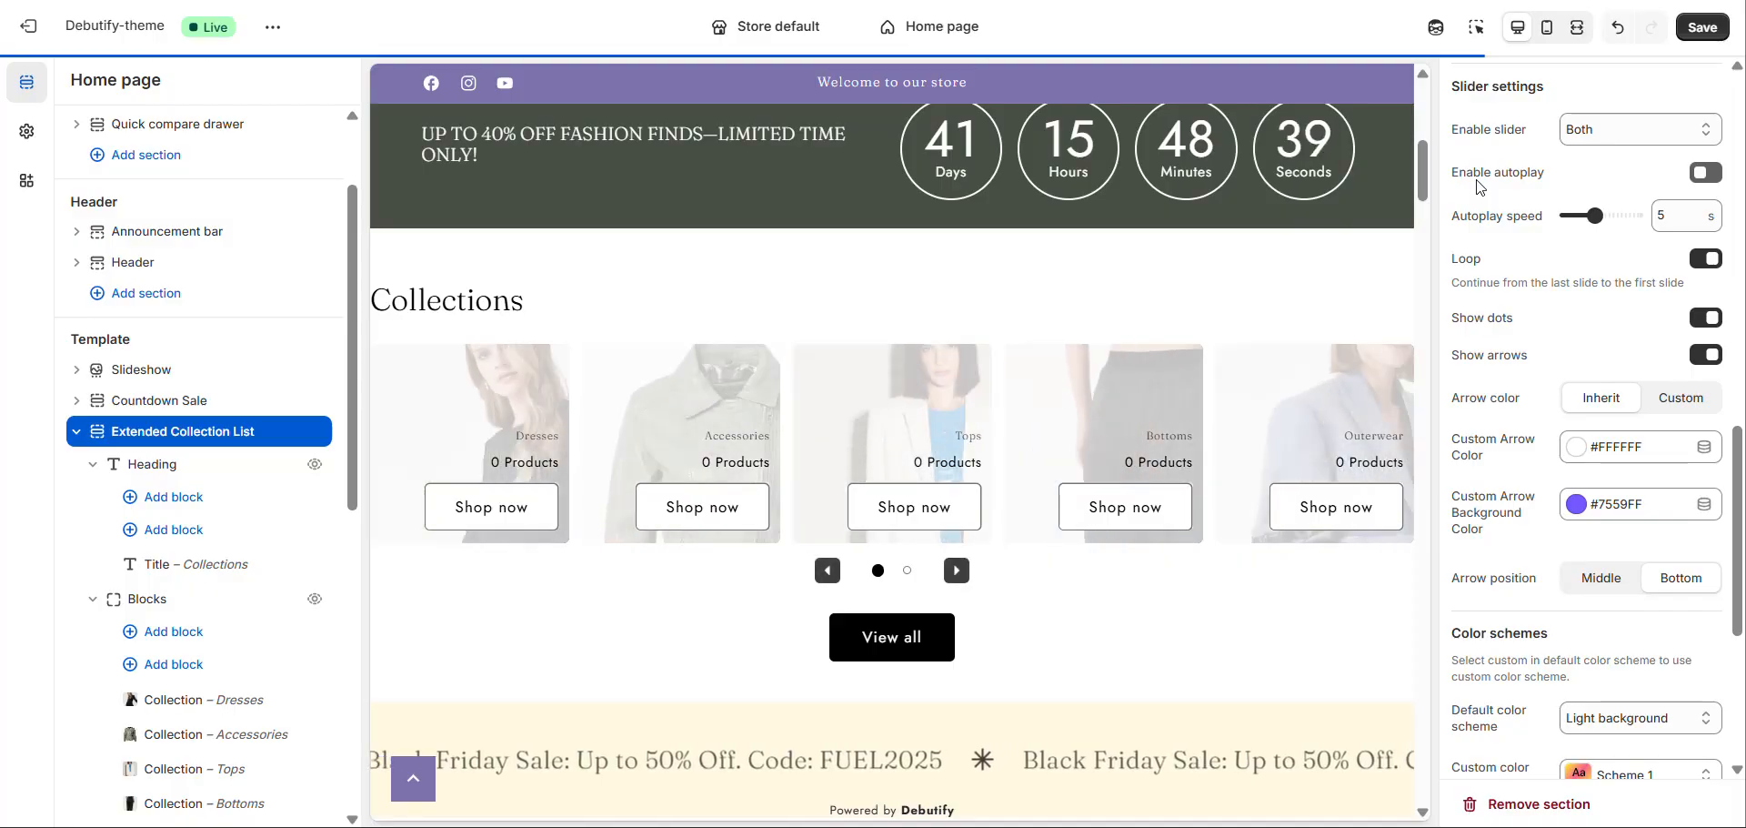
pyautogui.click(1503, 185)
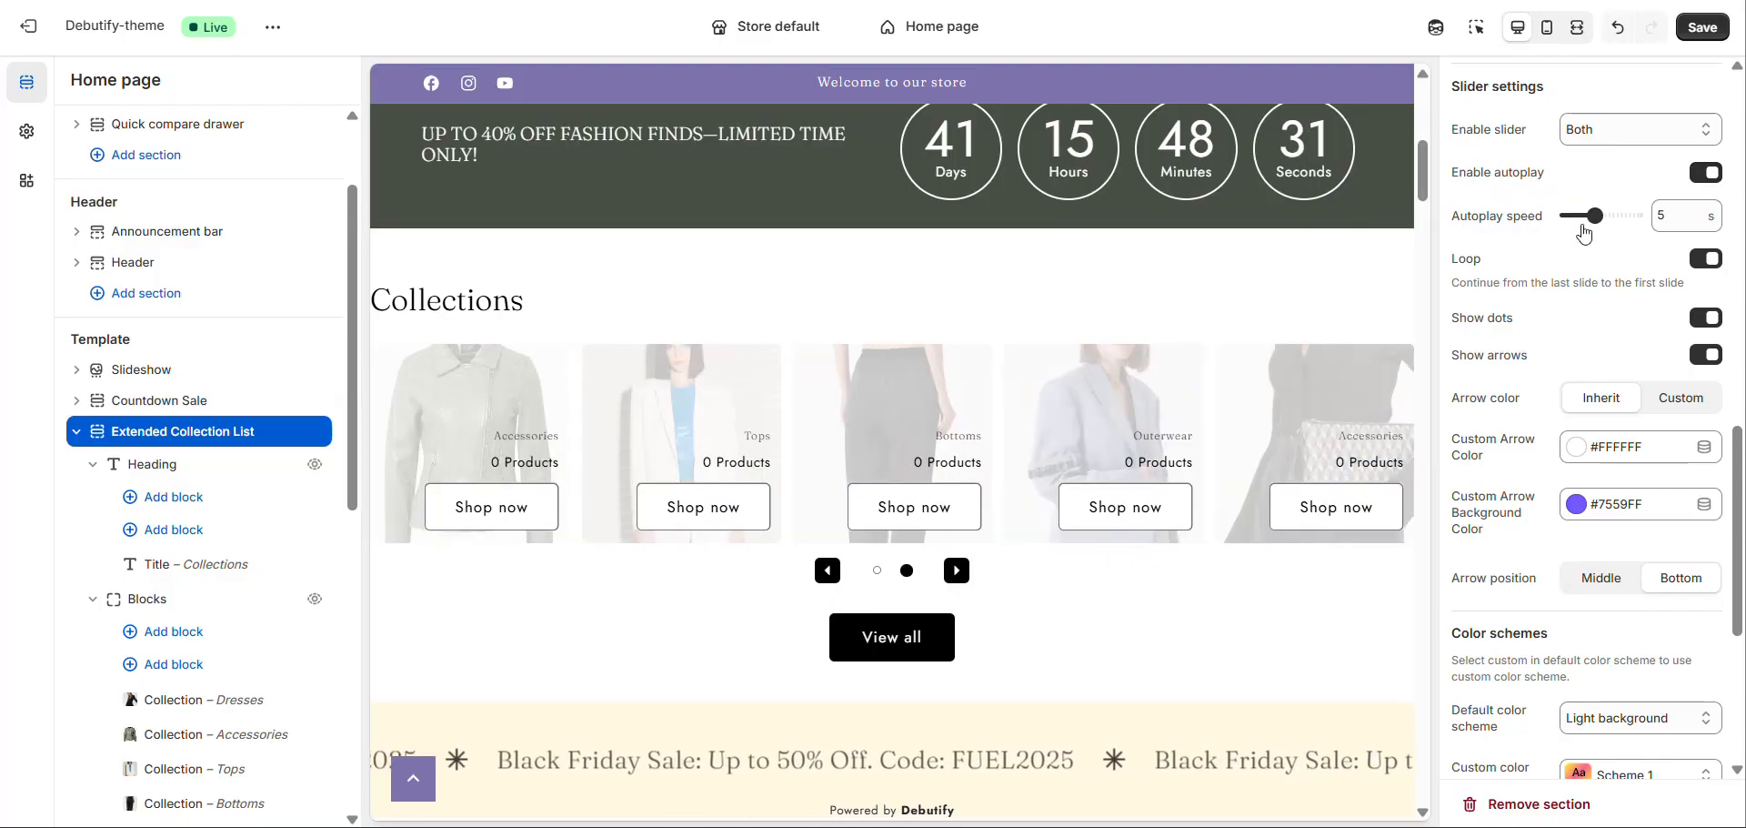
# Try switching off the slider's Loop option, and enable it again.
pyautogui.scroll(-1, 1558, 212)
pyautogui.scroll(-2, 1558, 212)
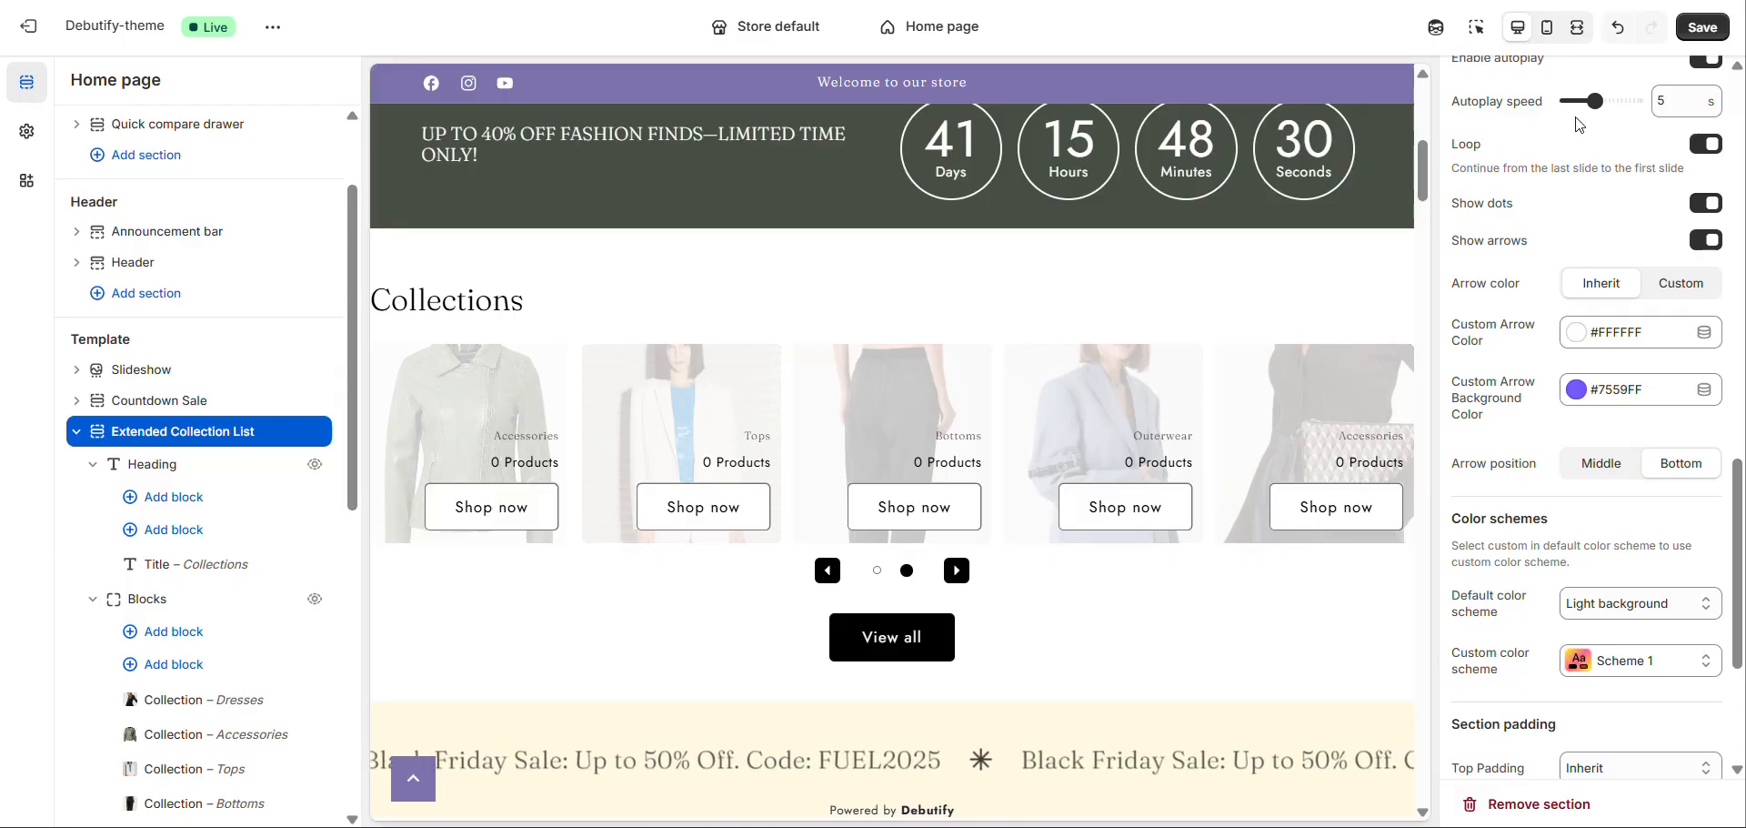
pyautogui.click(1705, 145)
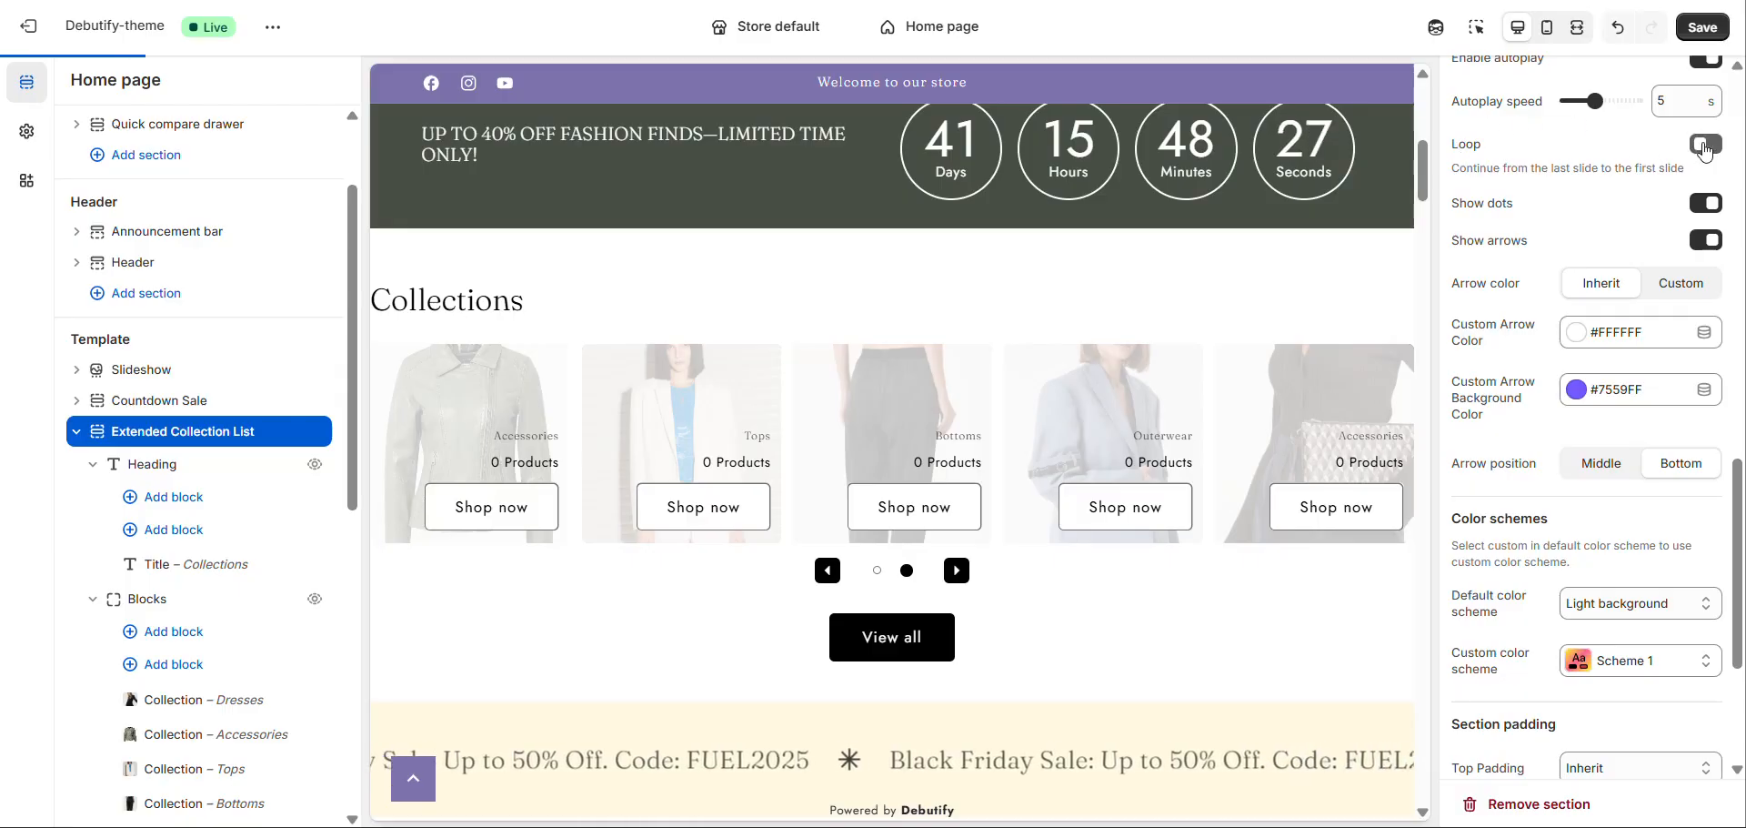
pyautogui.click(1705, 146)
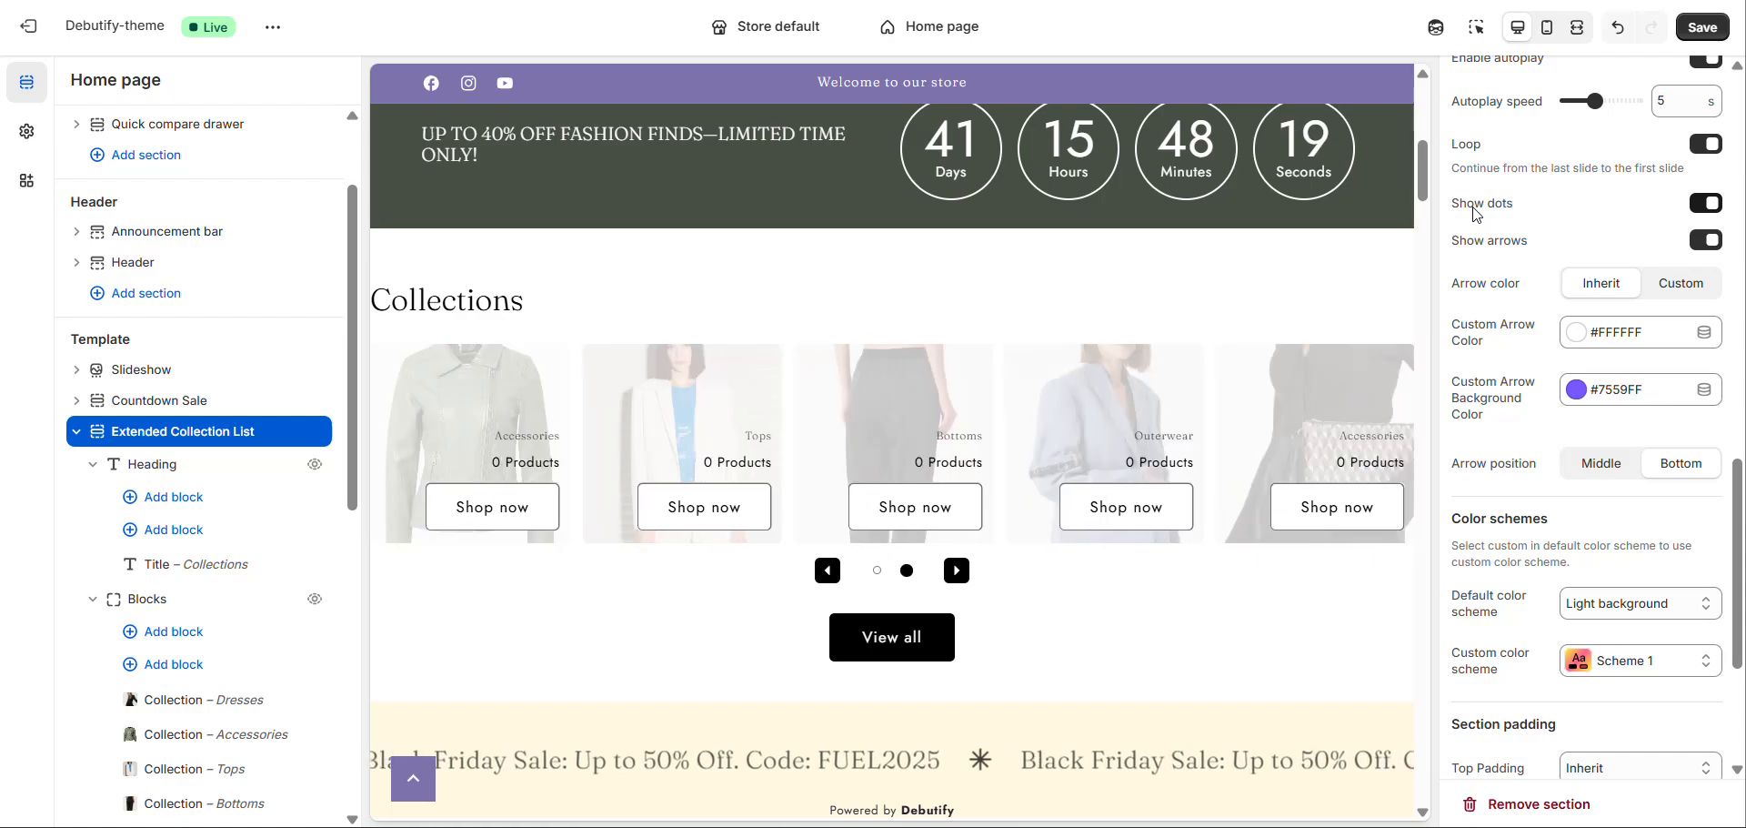
# Try hiding the slider's dots and its arrows one after the other, and keep both shown.
pyautogui.click(1697, 204)
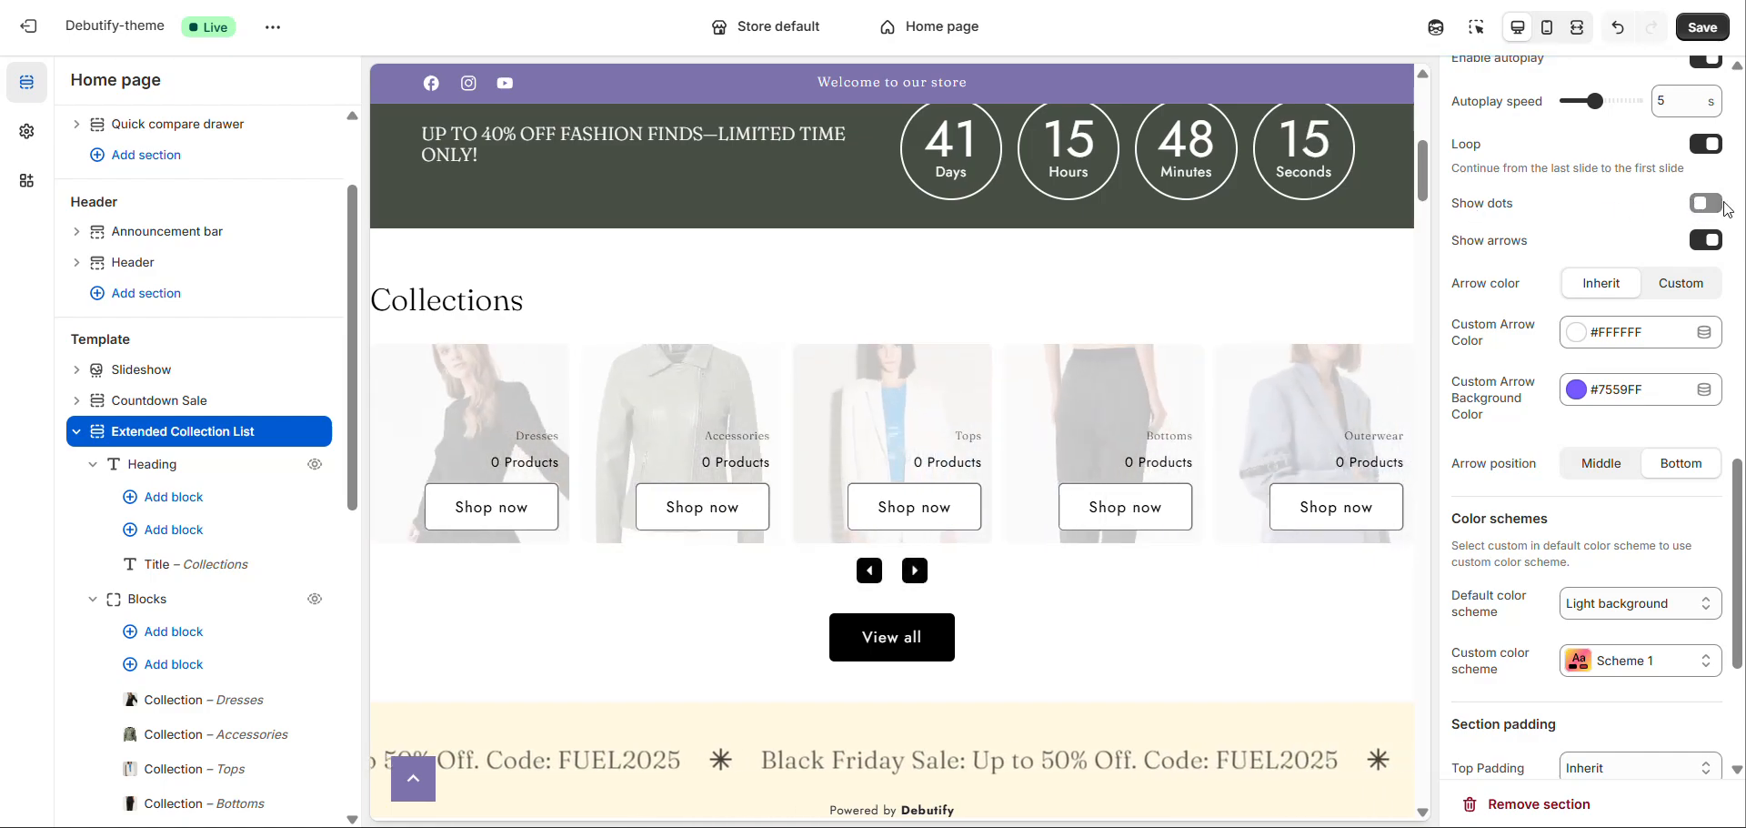
pyautogui.click(1716, 205)
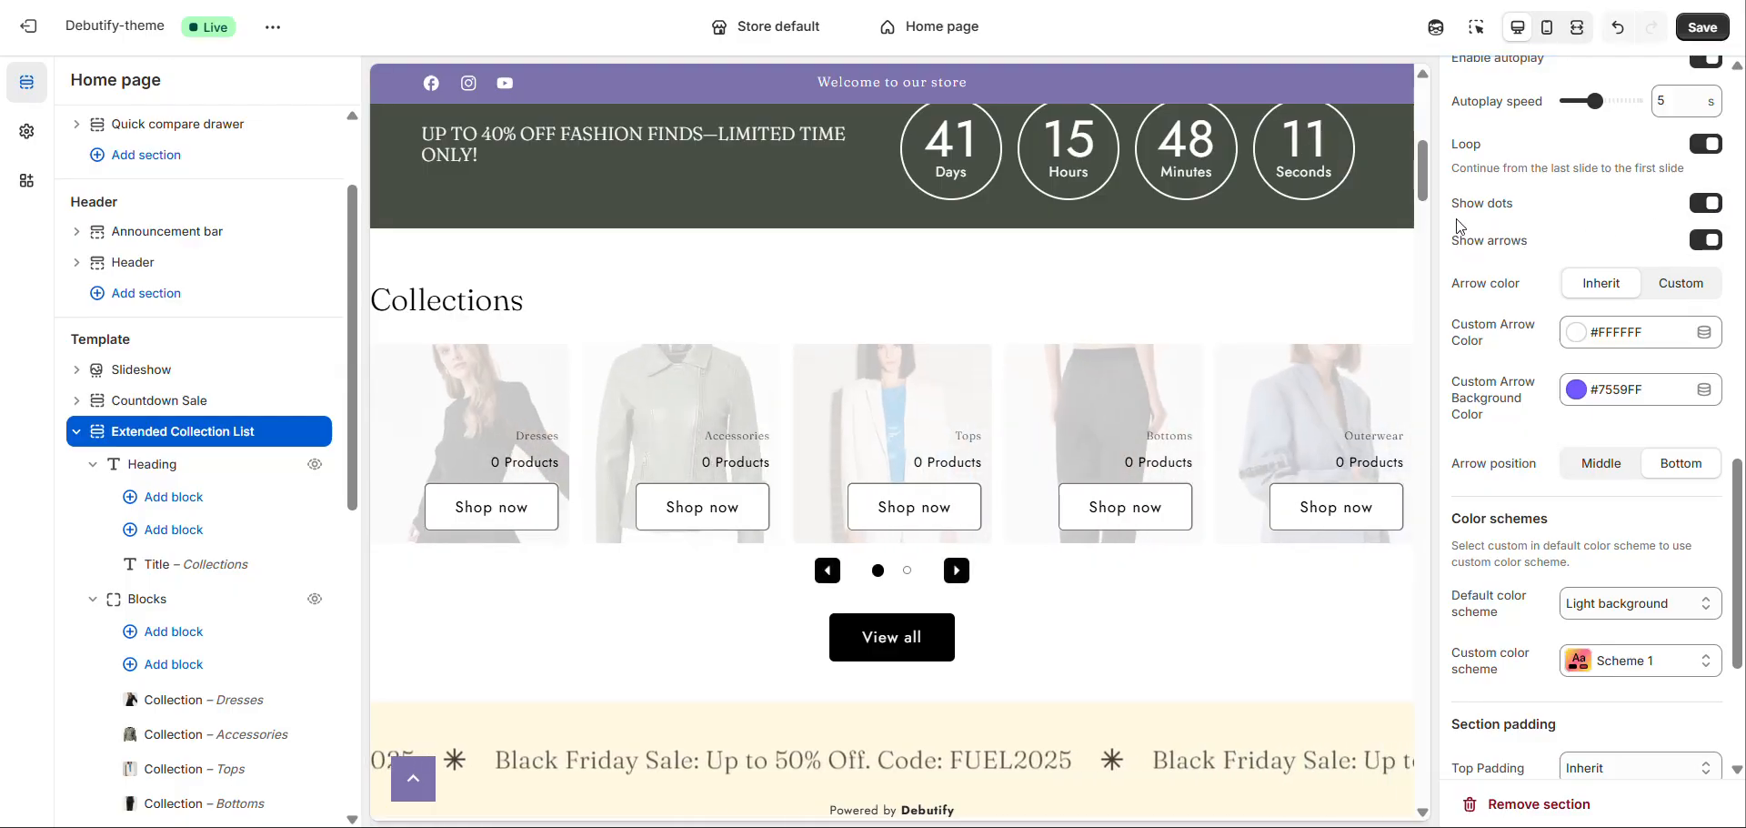
pyautogui.click(1706, 241)
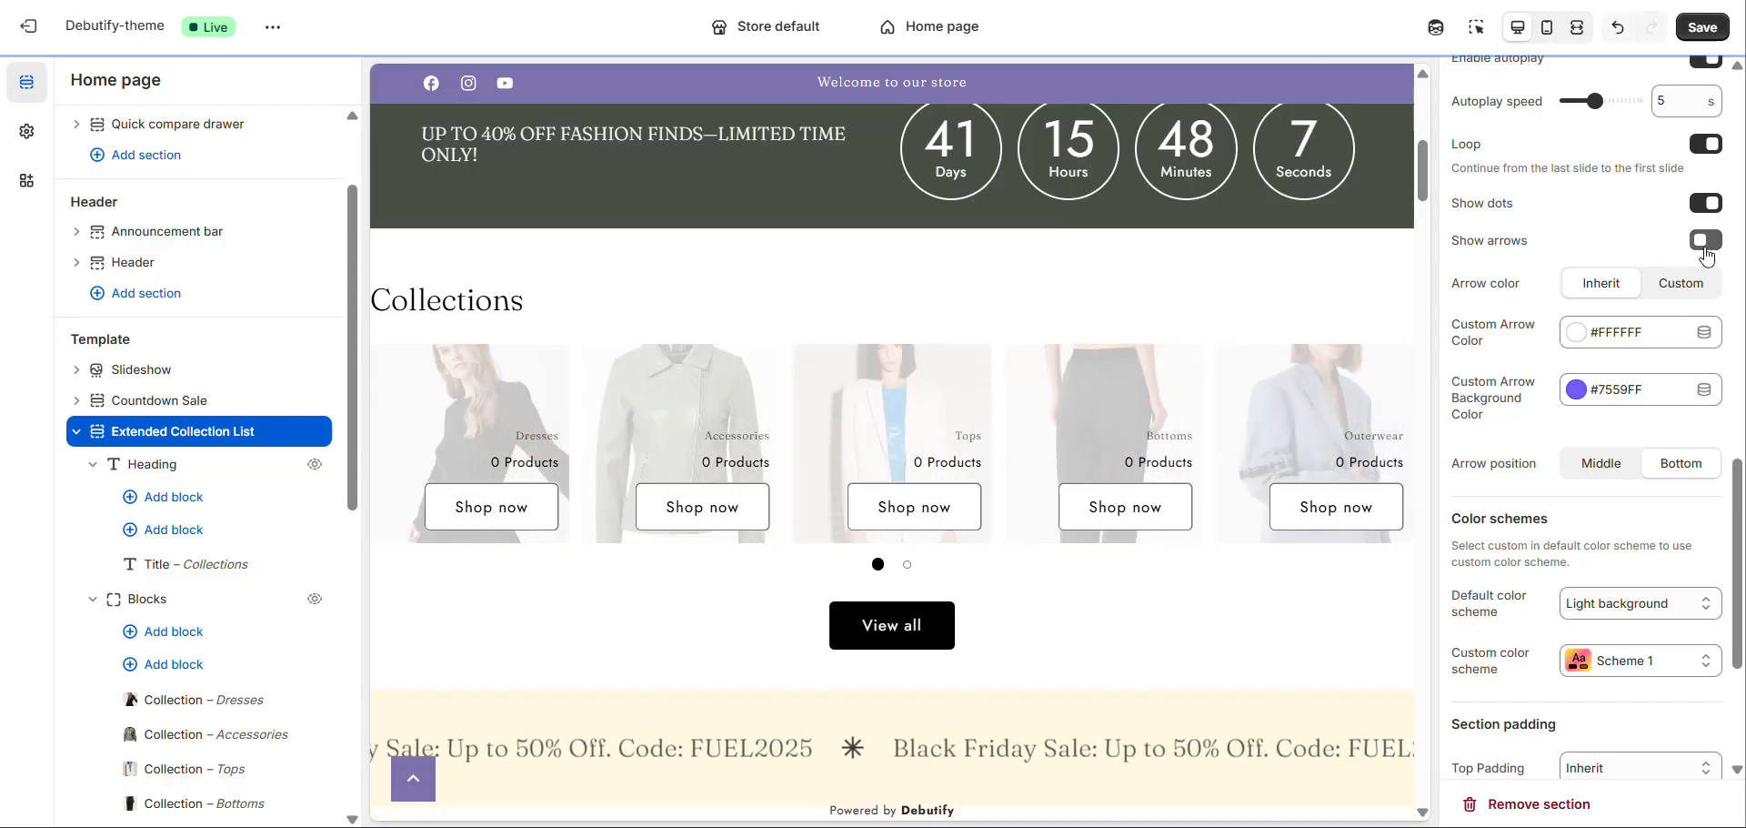
pyautogui.click(1706, 240)
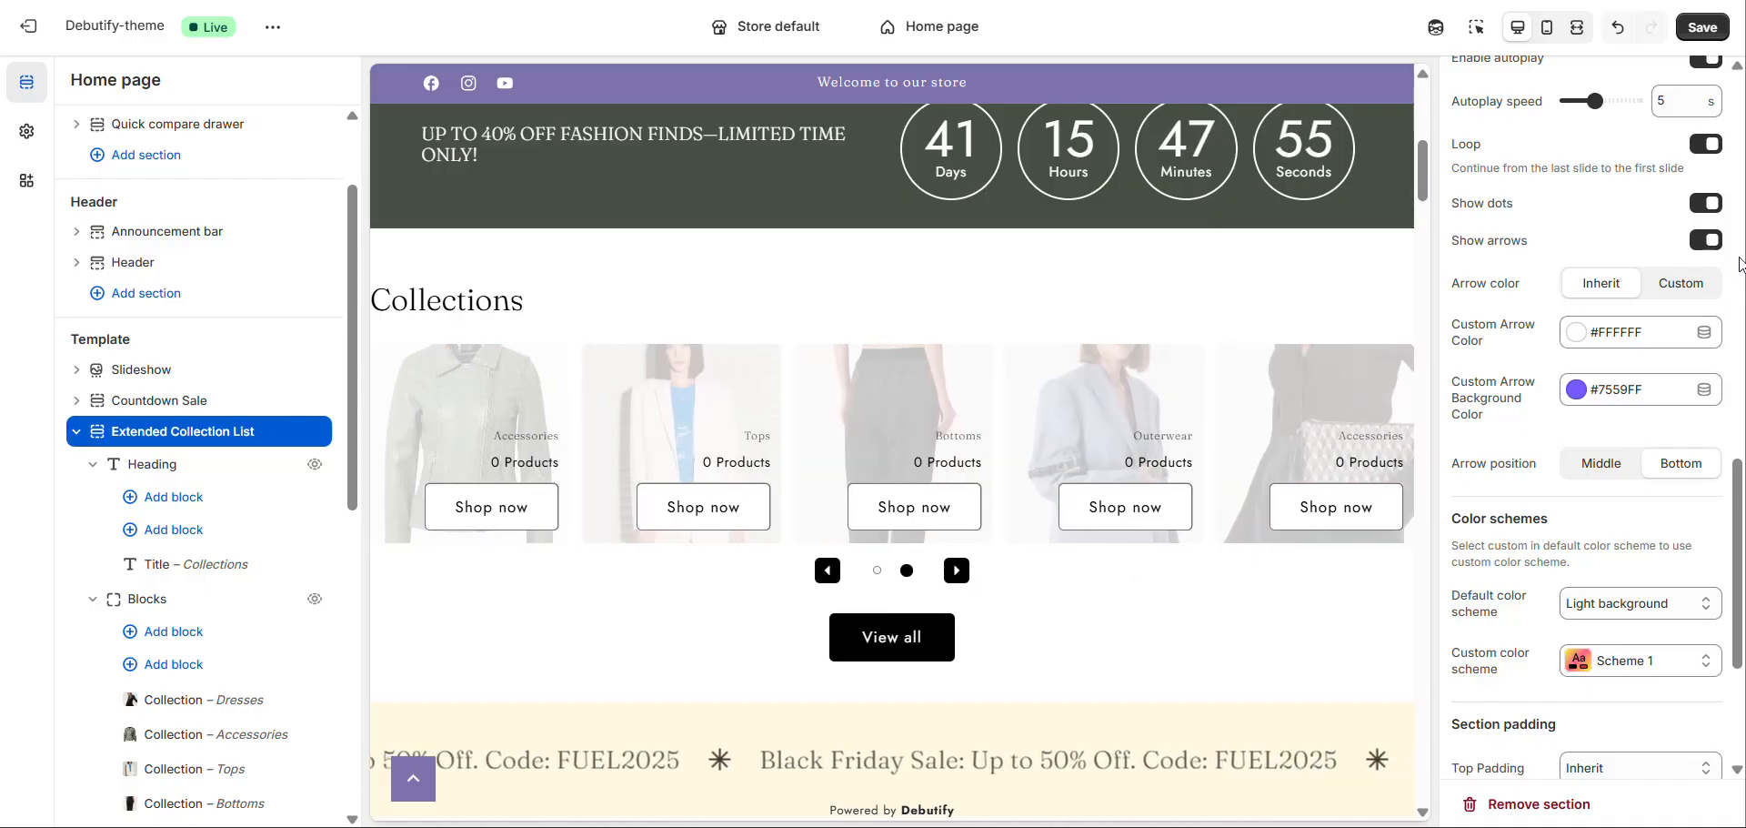
# Set the slider's arrow color to Custom and test the next arrow on the collection slider.
pyautogui.click(1670, 288)
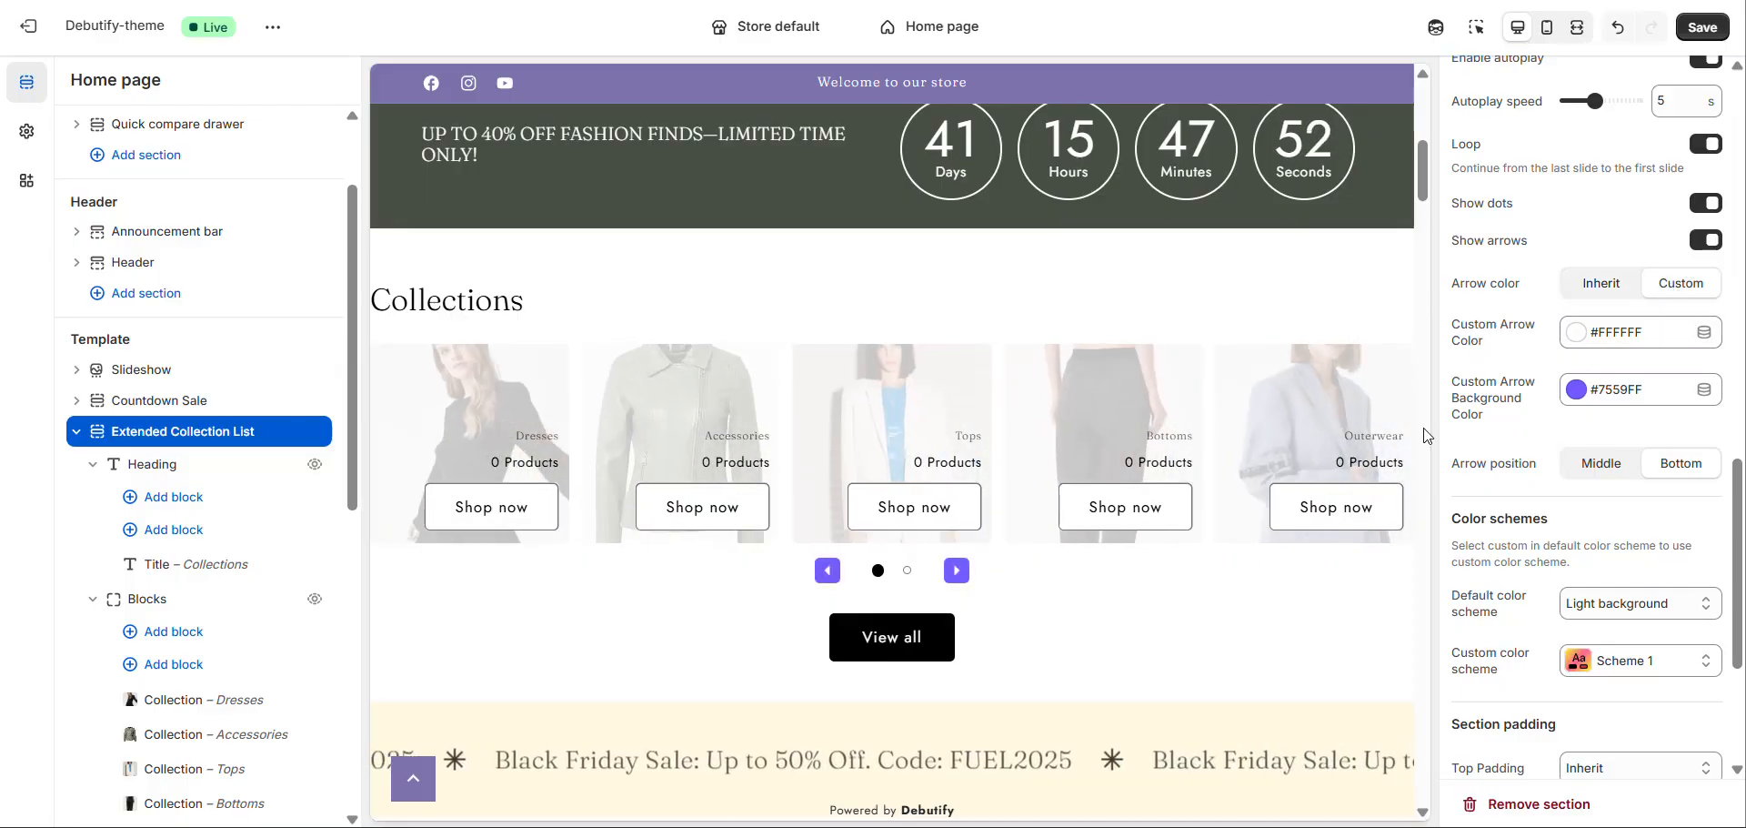
pyautogui.click(956, 571)
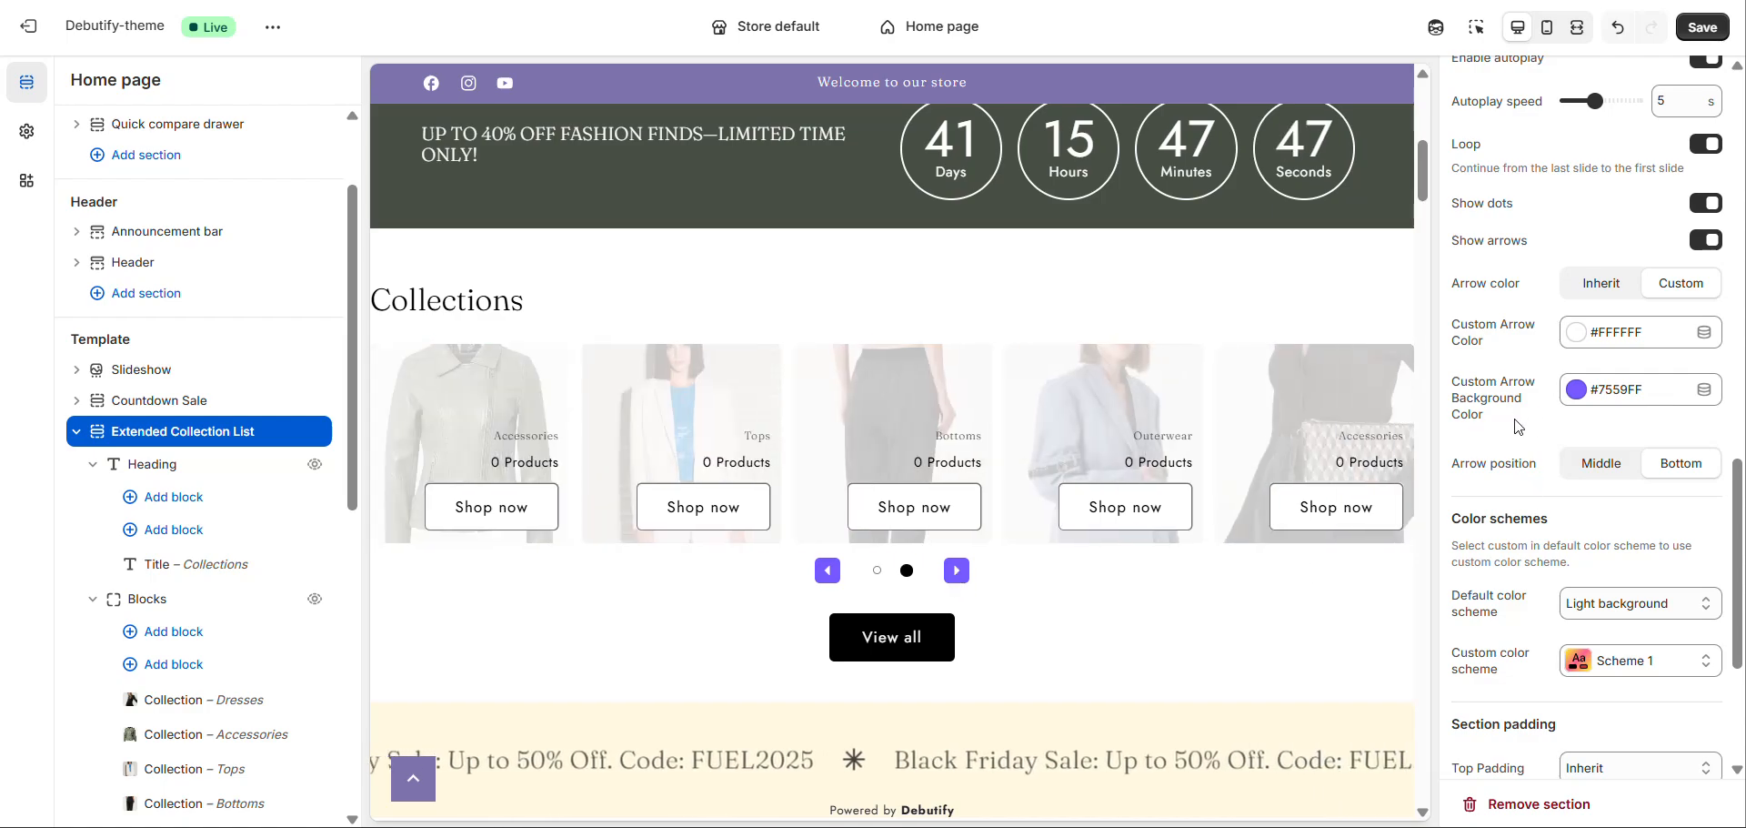
pyautogui.click(959, 571)
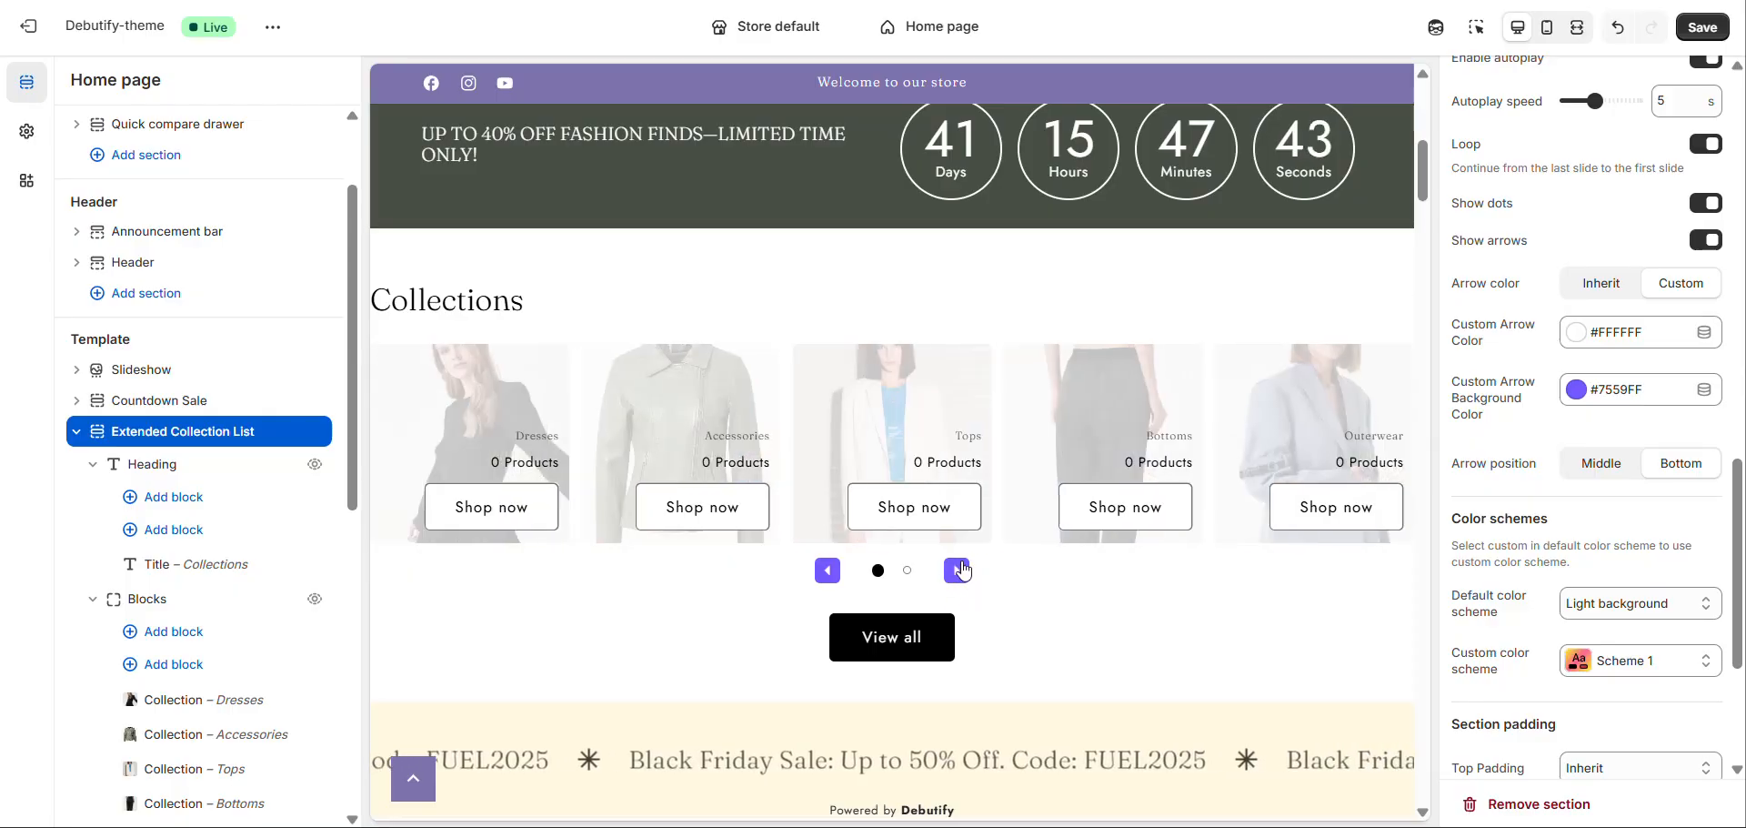
# Try the Middle arrow position on the collection slider, and return it to Bottom.
pyautogui.scroll(-2, 1516, 489)
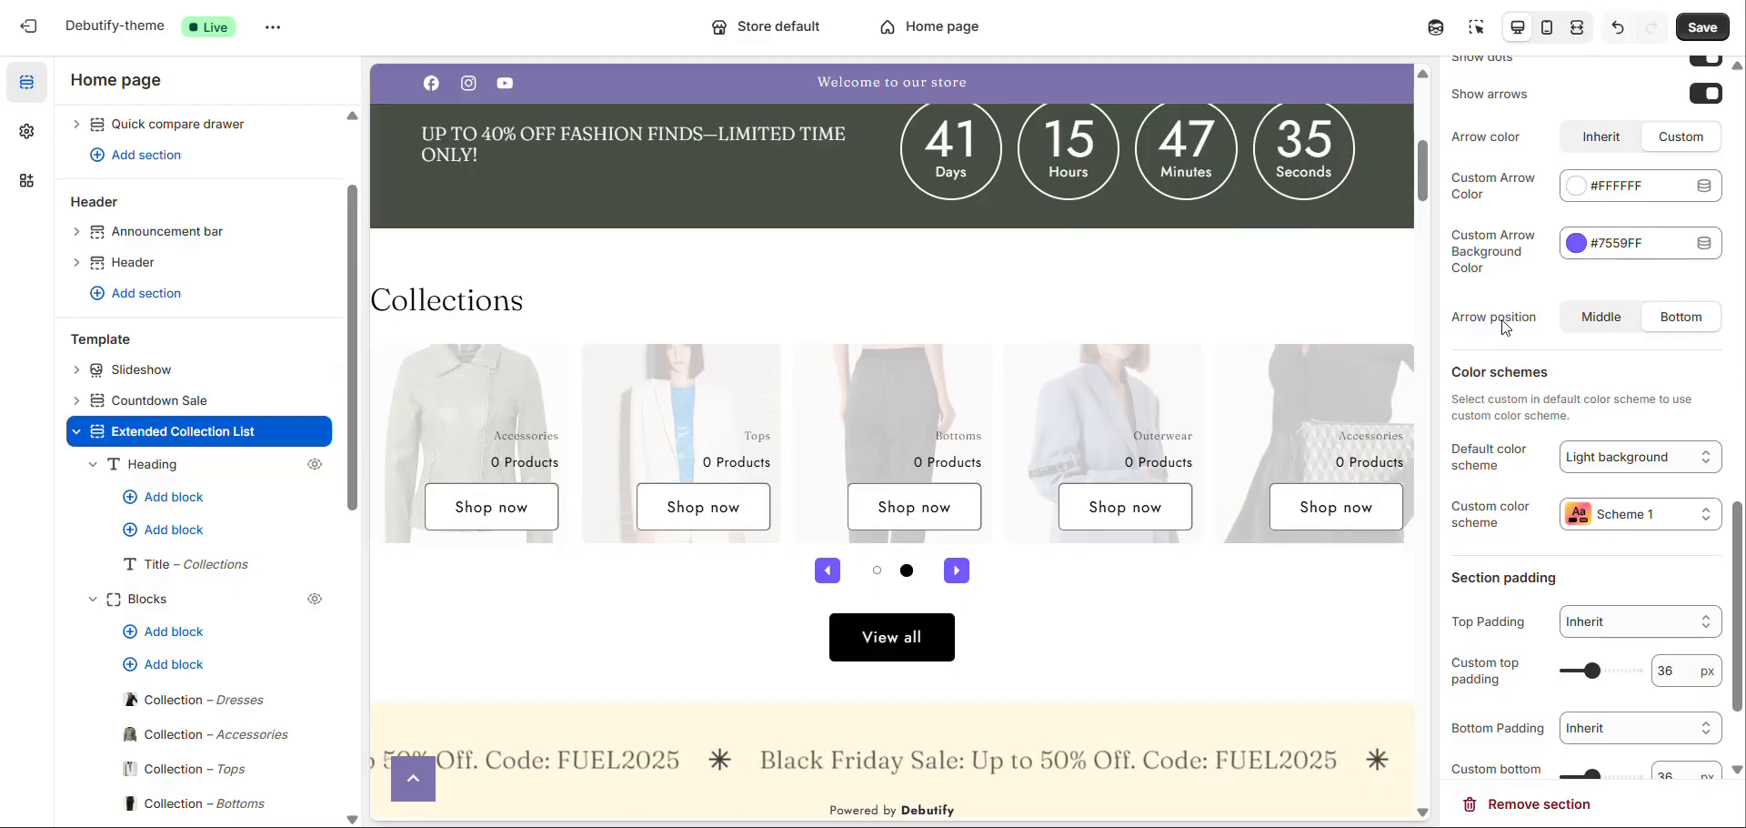
pyautogui.click(1600, 316)
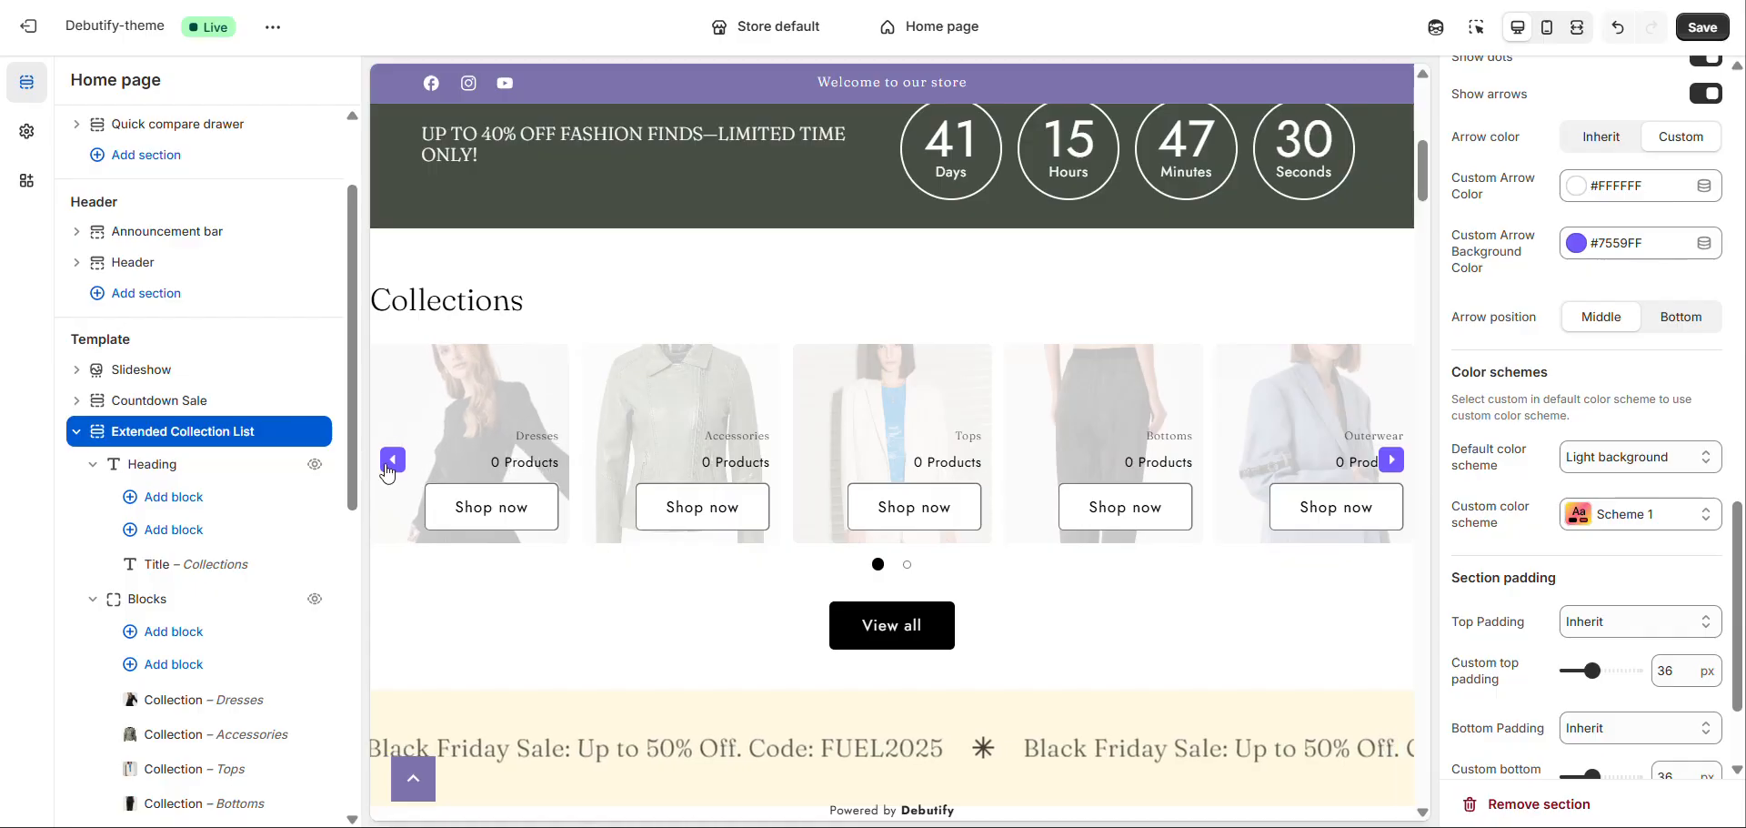
pyautogui.click(1682, 319)
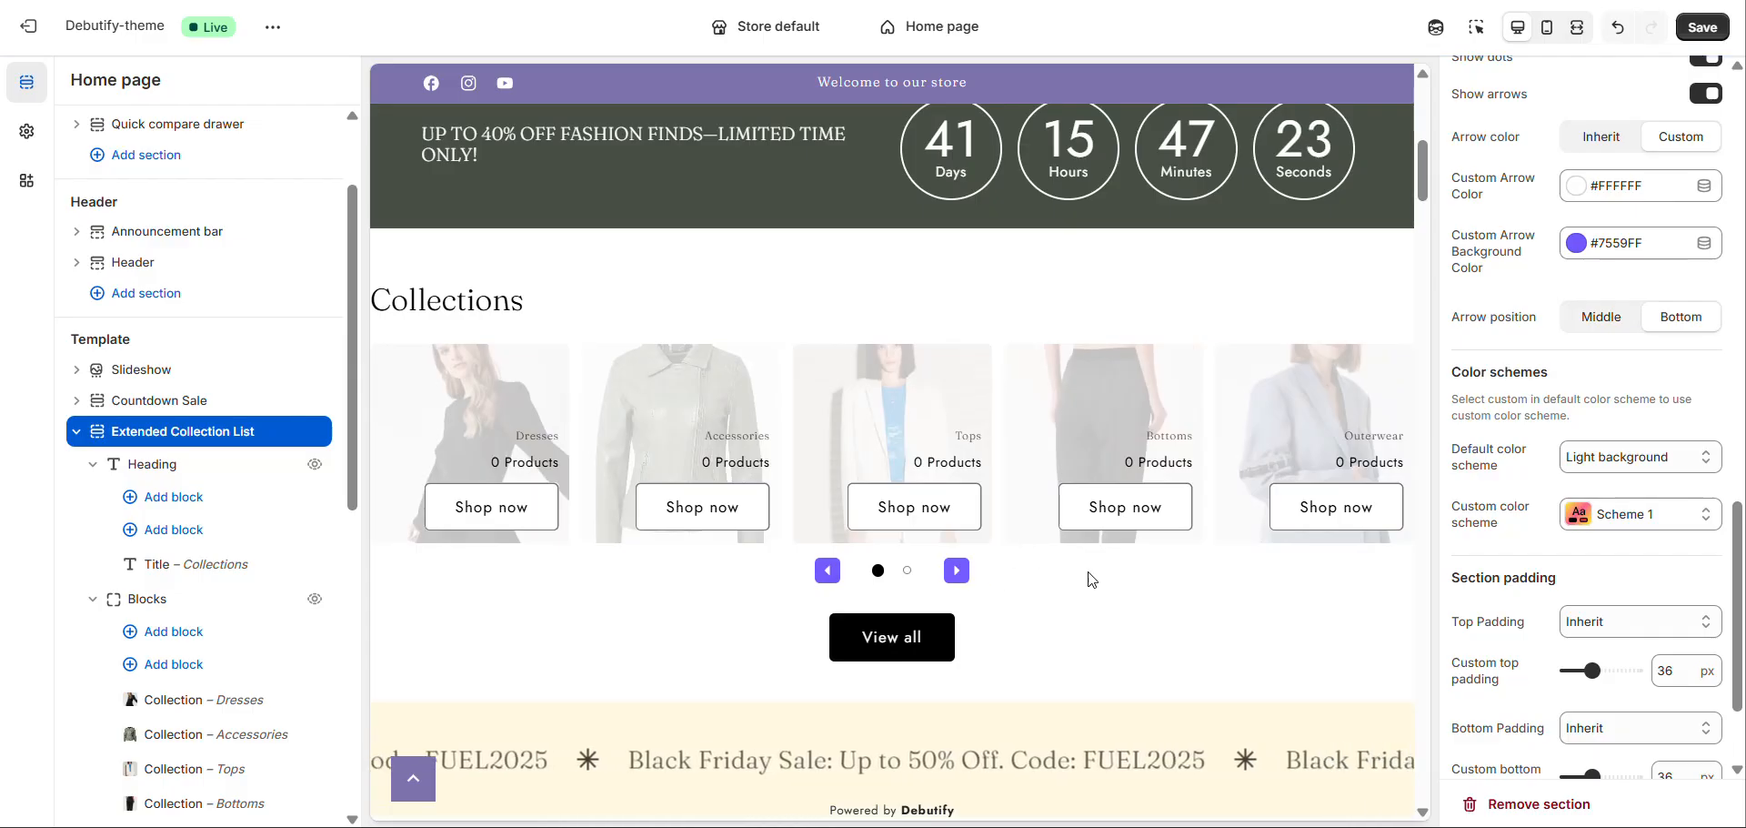
# Review the default color scheme options for the Extended Collection List section without changing the selection.
pyautogui.scroll(-2, 1550, 430)
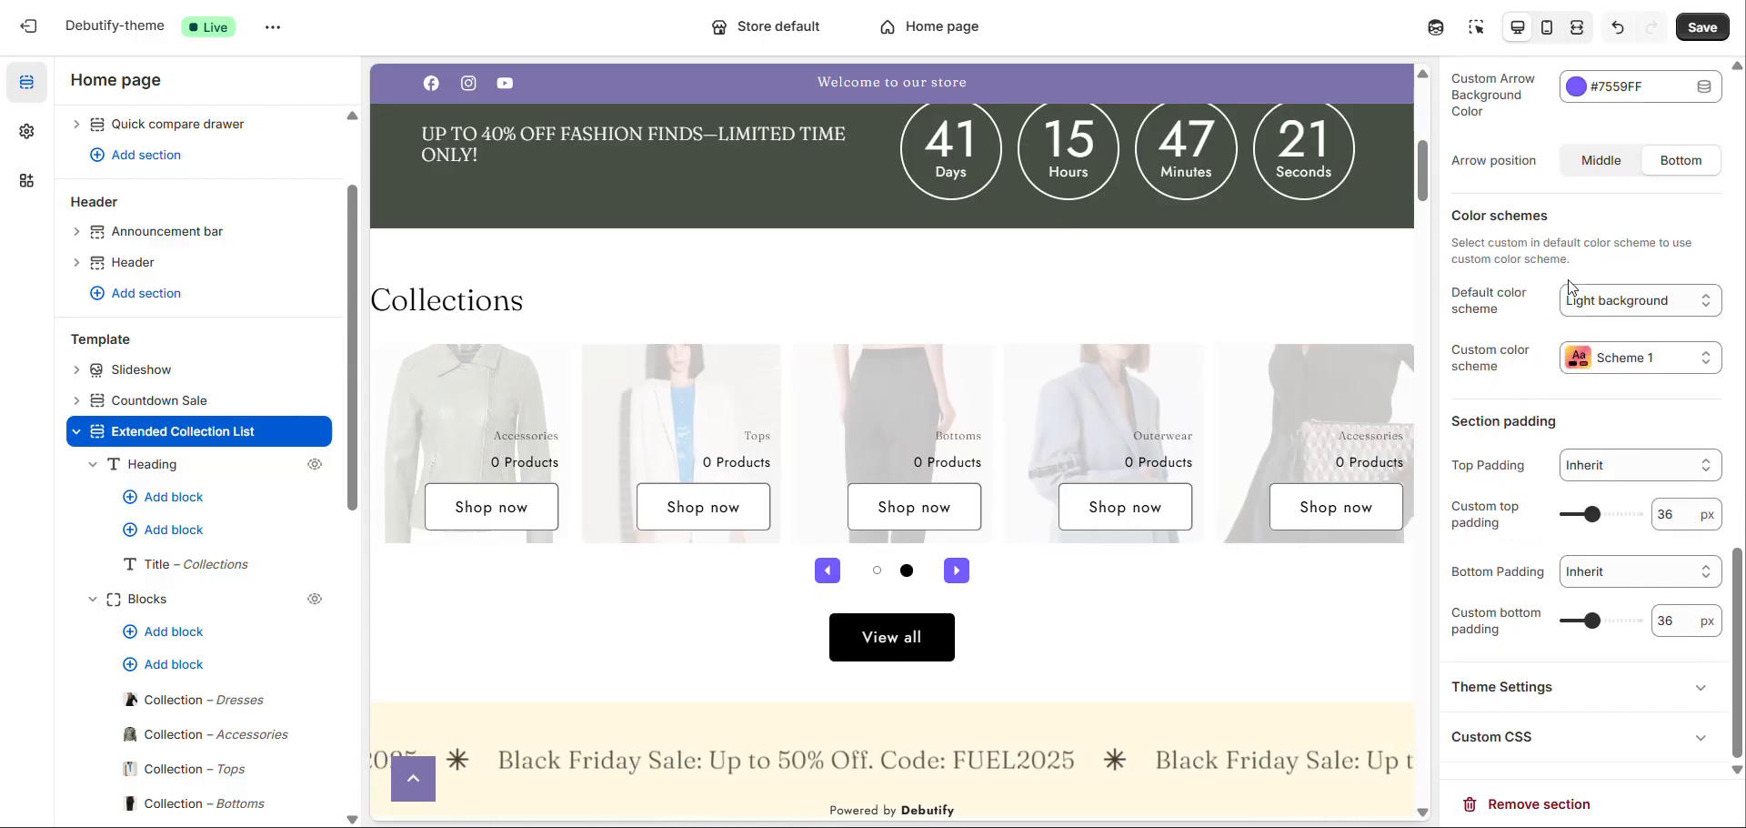
pyautogui.click(1589, 301)
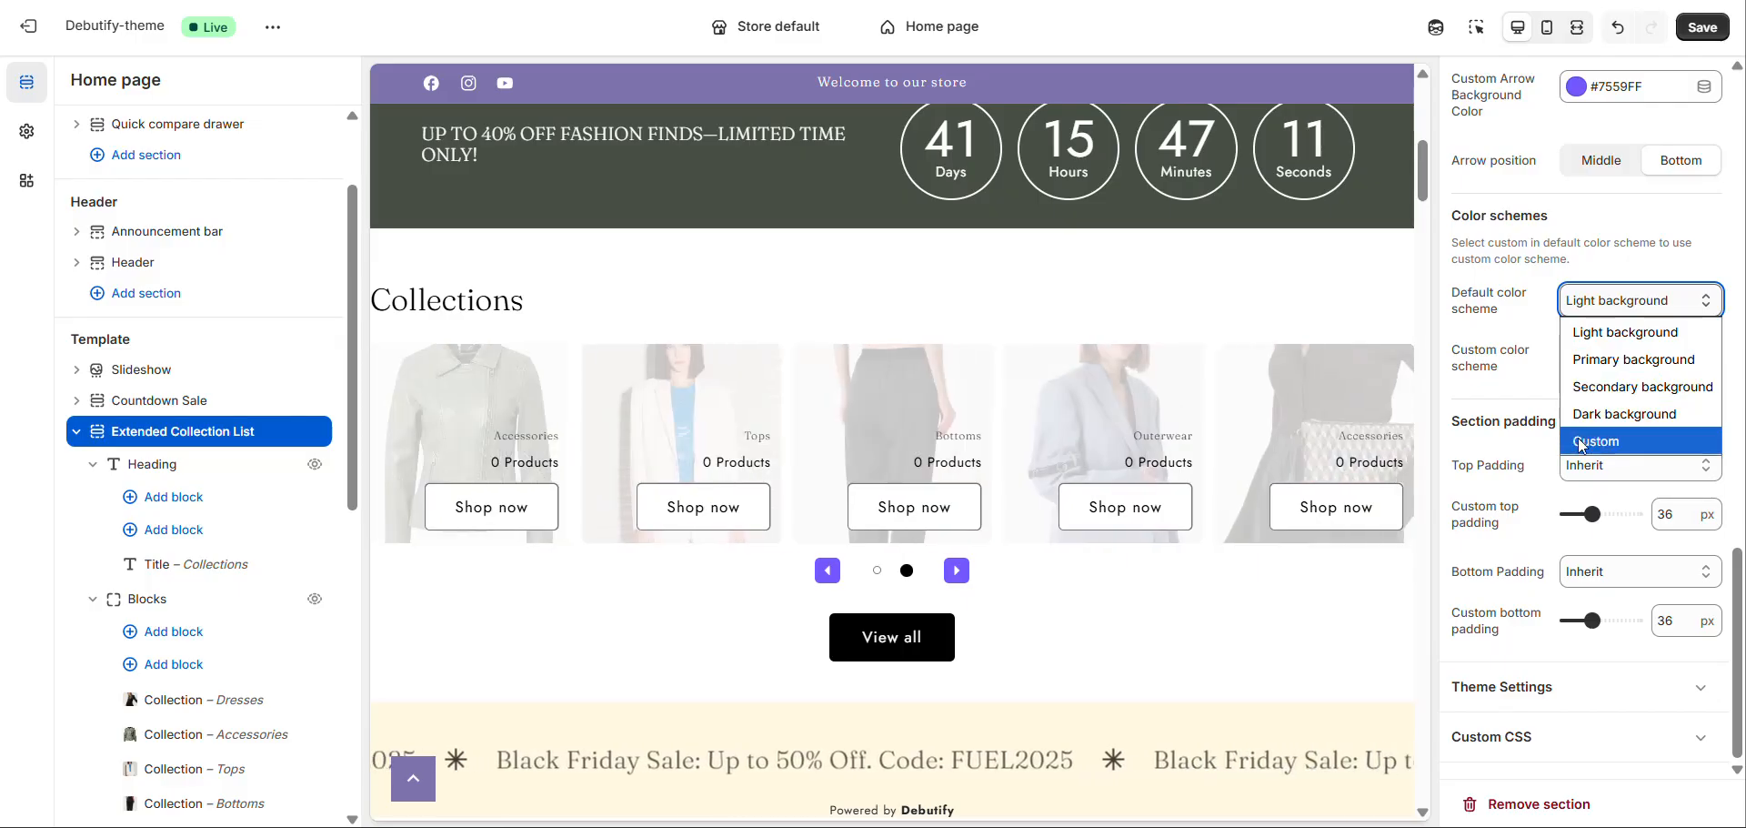
pyautogui.click(1484, 446)
pyautogui.click(1480, 440)
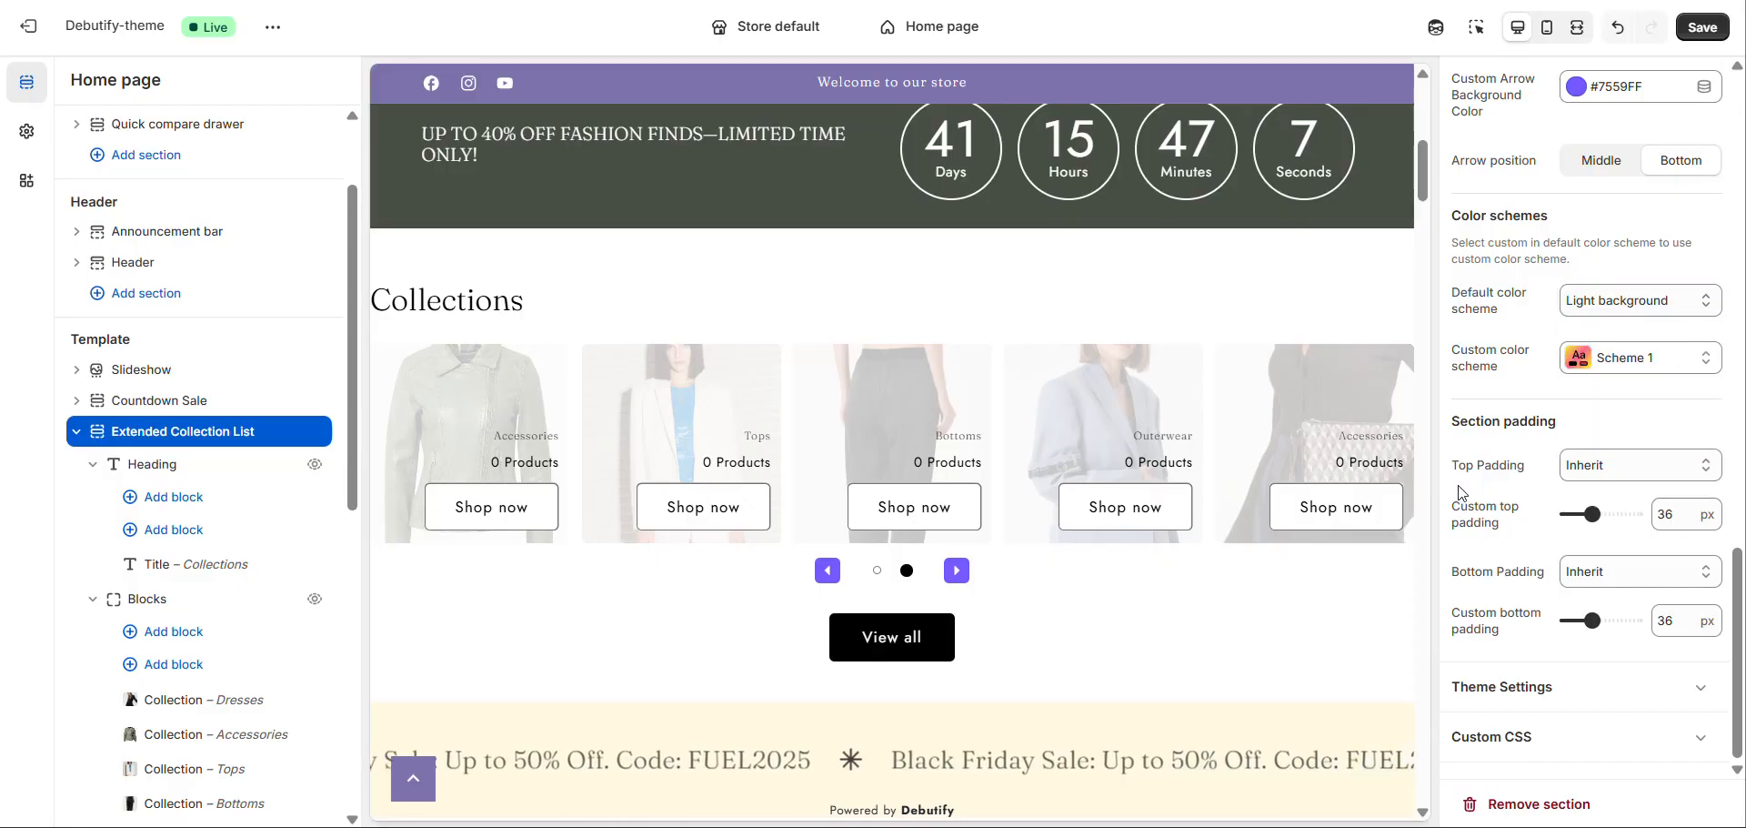
# Review the Top Padding and Bottom Padding options in the section padding settings, leaving both on Inherit.
pyautogui.click(1598, 468)
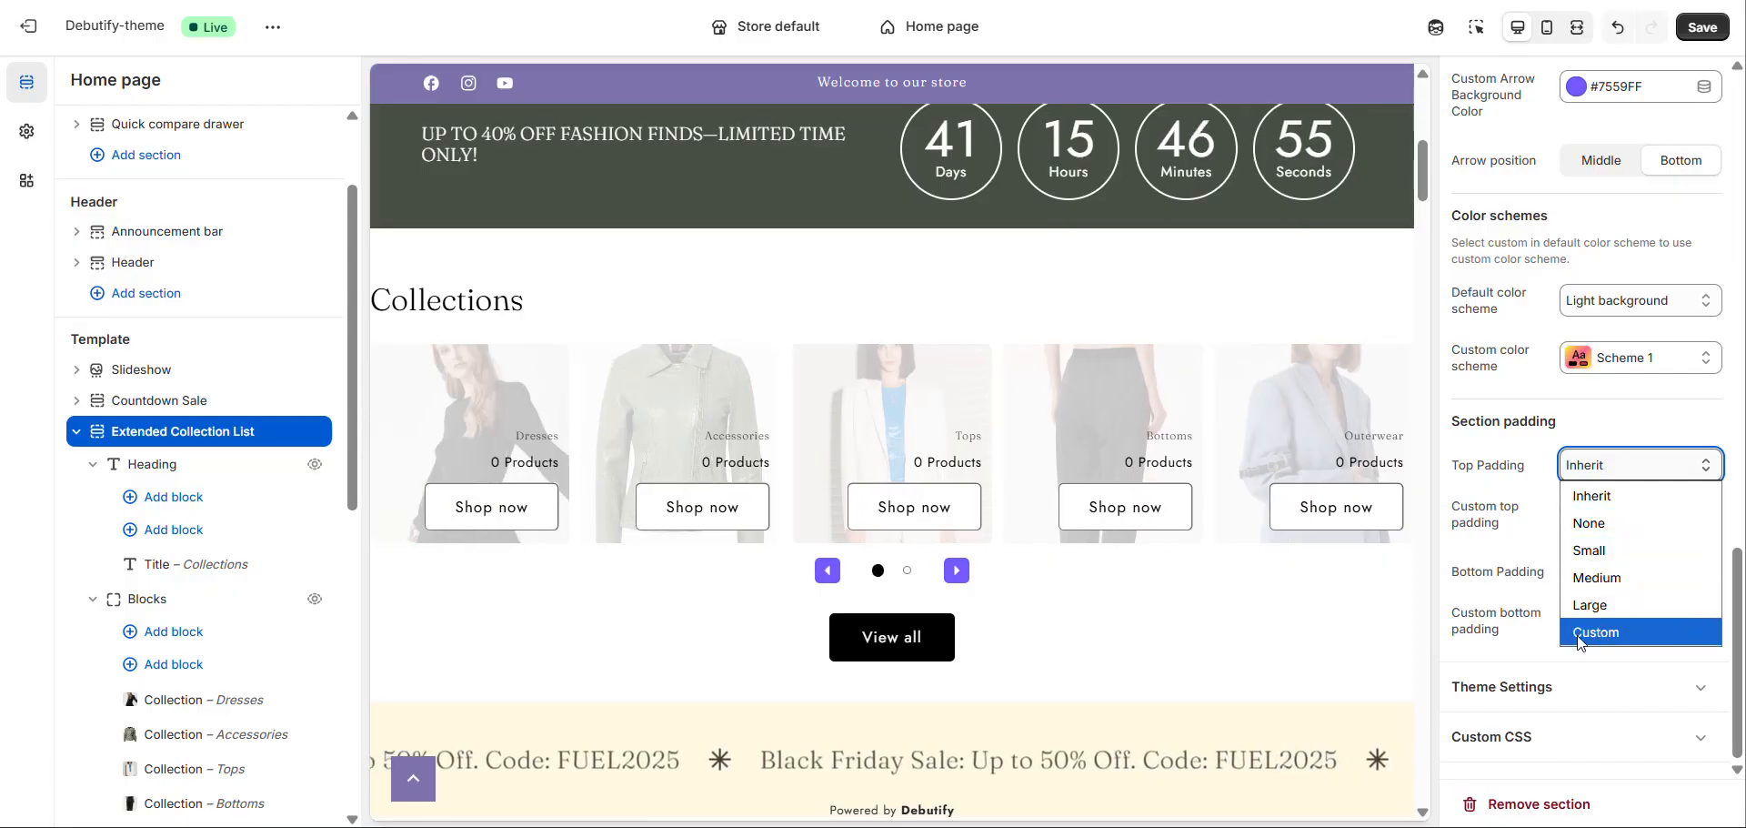
pyautogui.click(1498, 649)
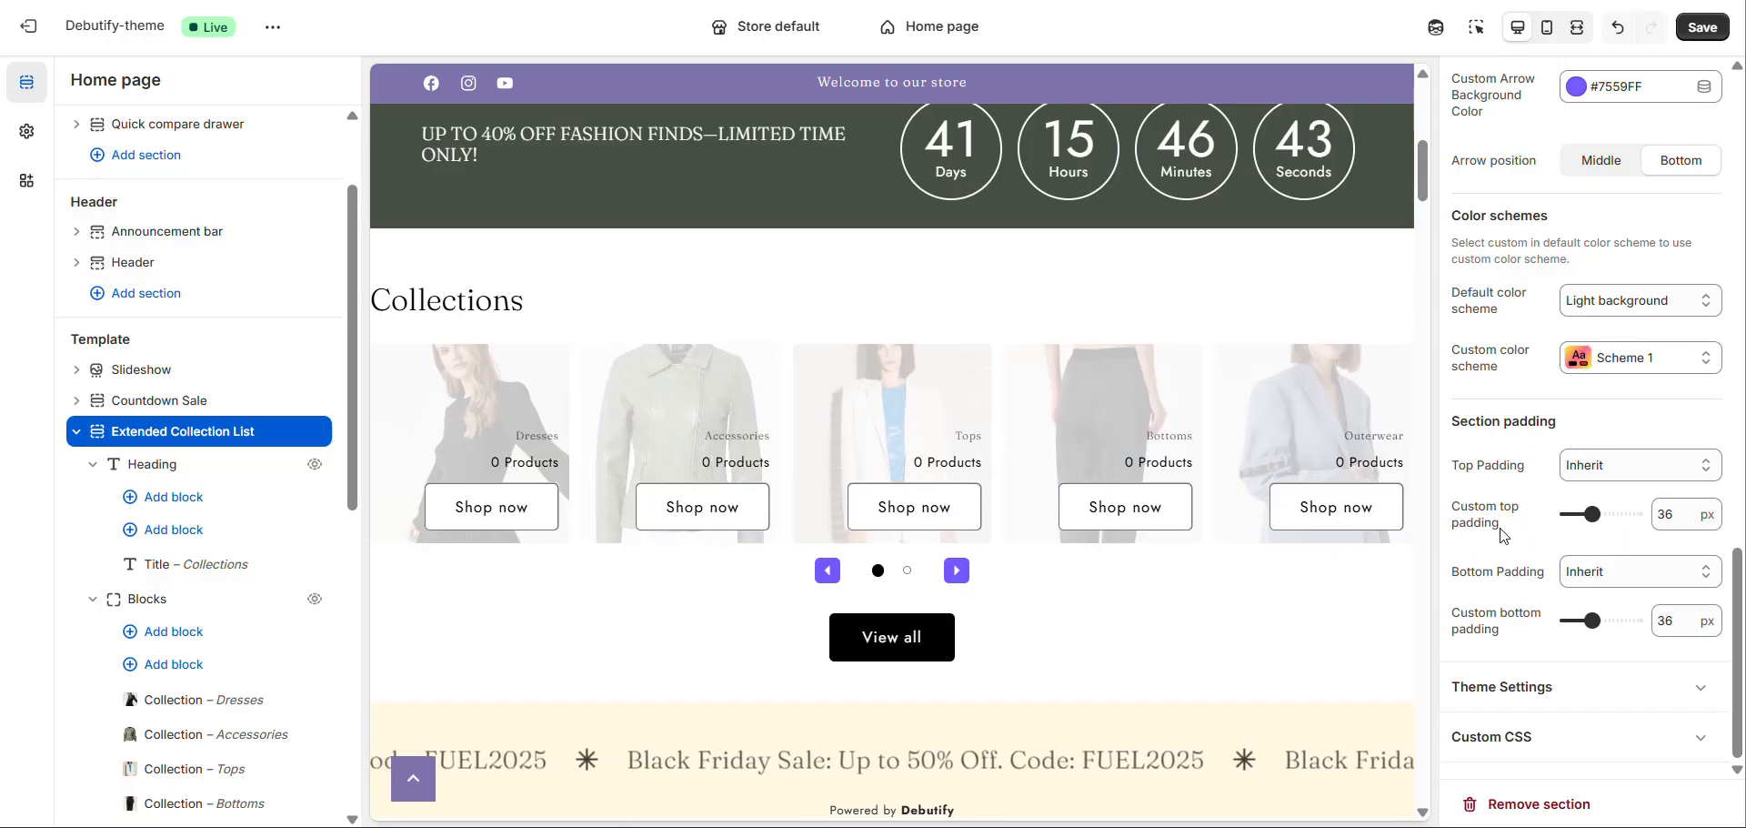
pyautogui.click(1590, 573)
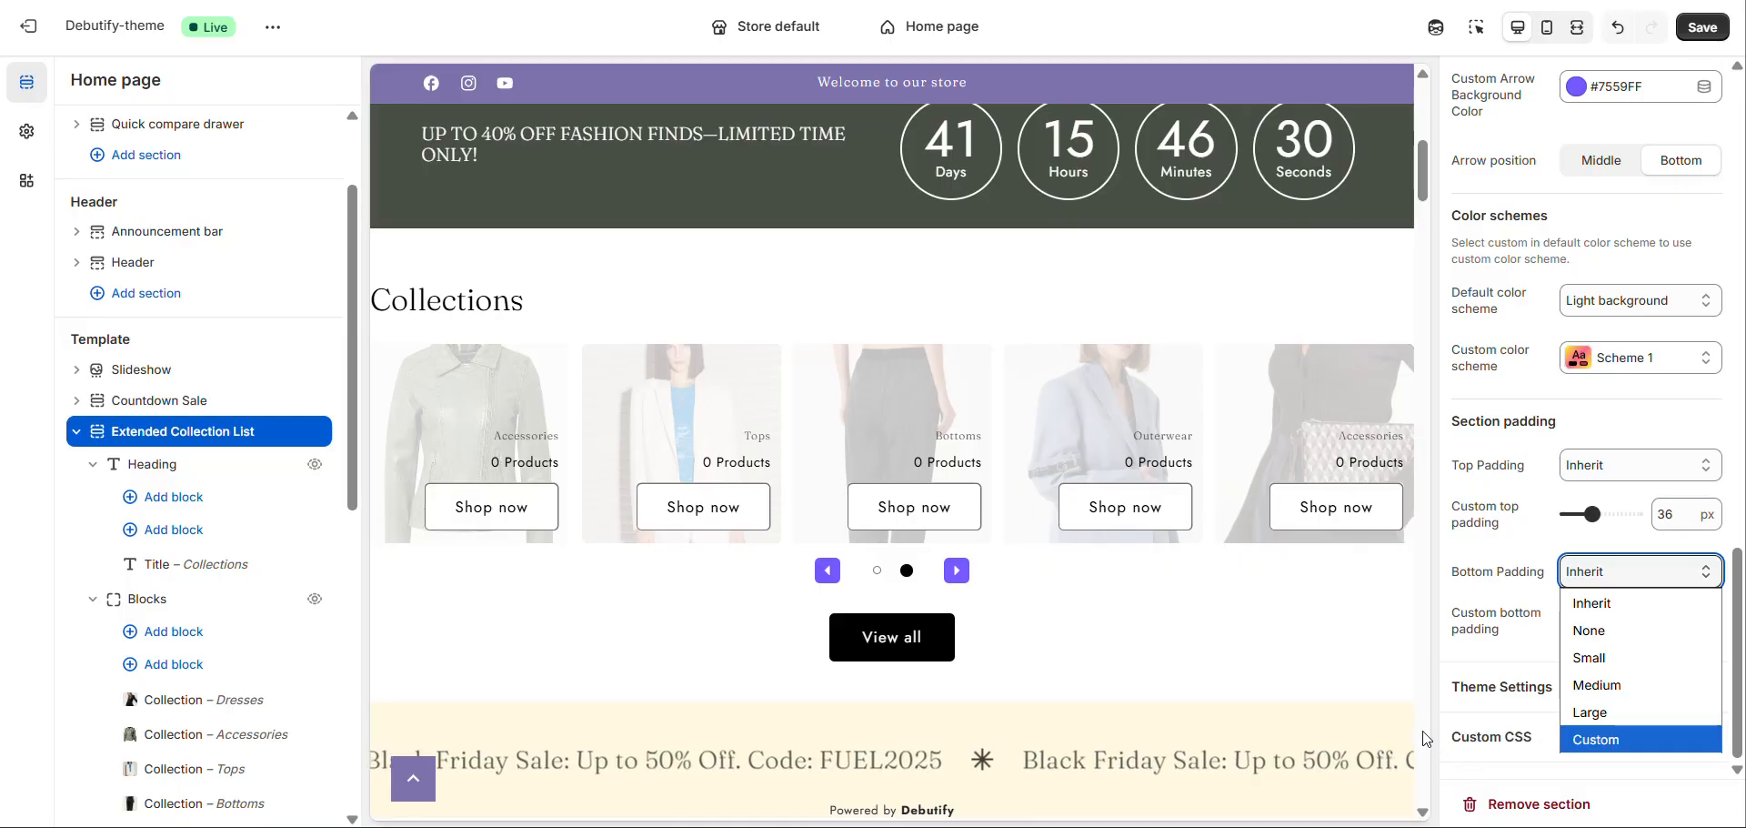
pyautogui.click(1473, 649)
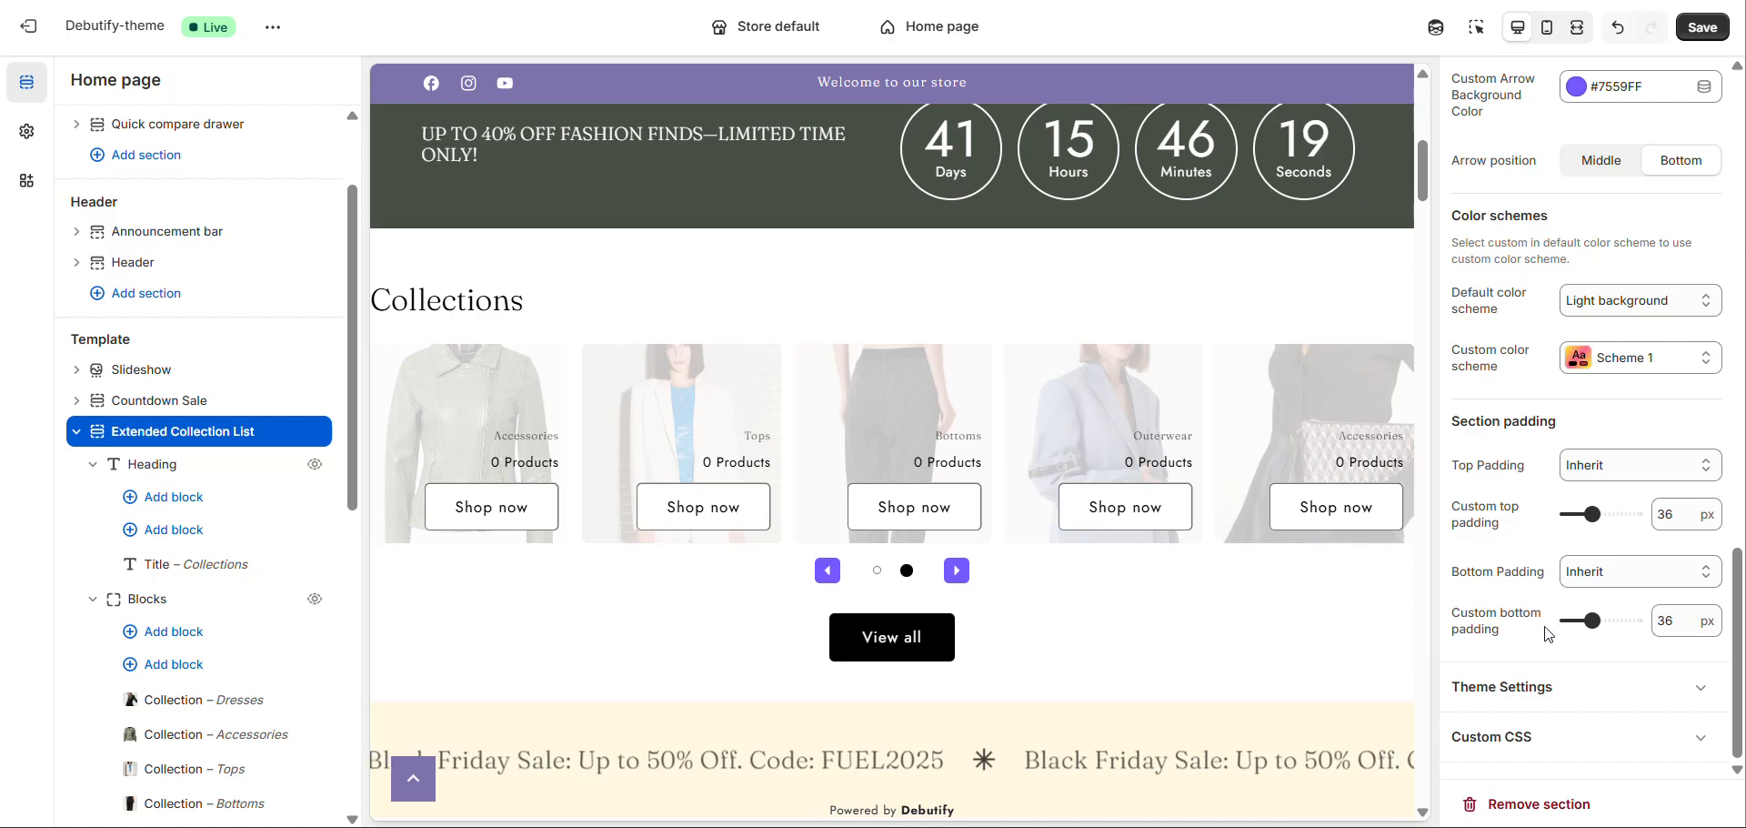
# Look through the block types that can be added under the section's Heading, without adding one.
pyautogui.click(187, 498)
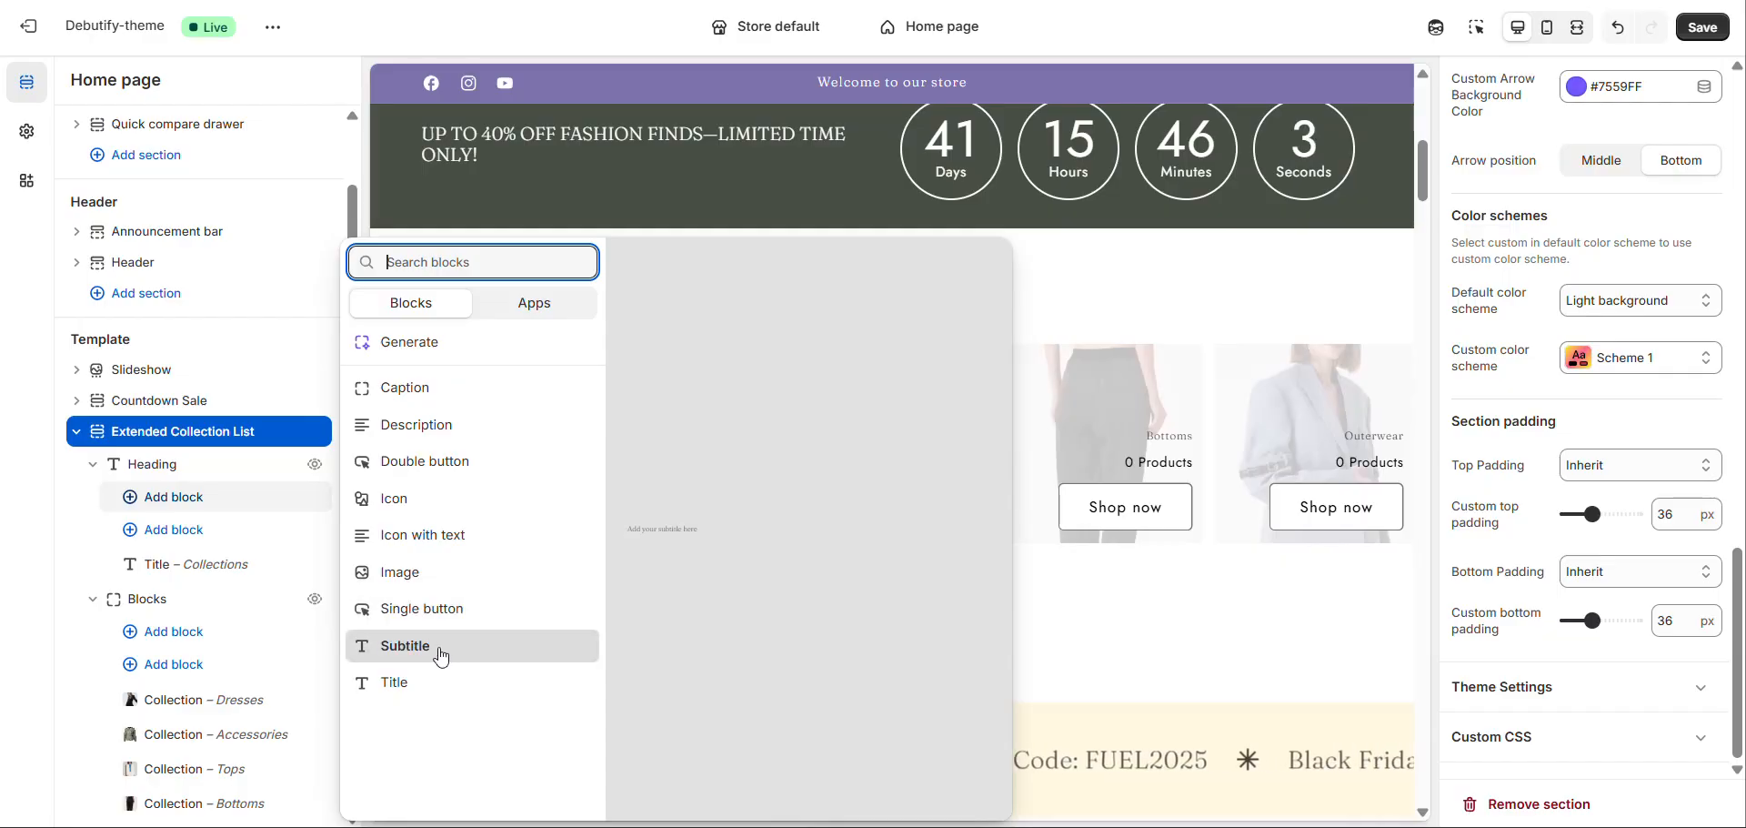
pyautogui.click(36, 622)
# Open the Dresses collection block's settings and review its image alignment options, keeping Bottom right.
pyautogui.scroll(-3, 141, 546)
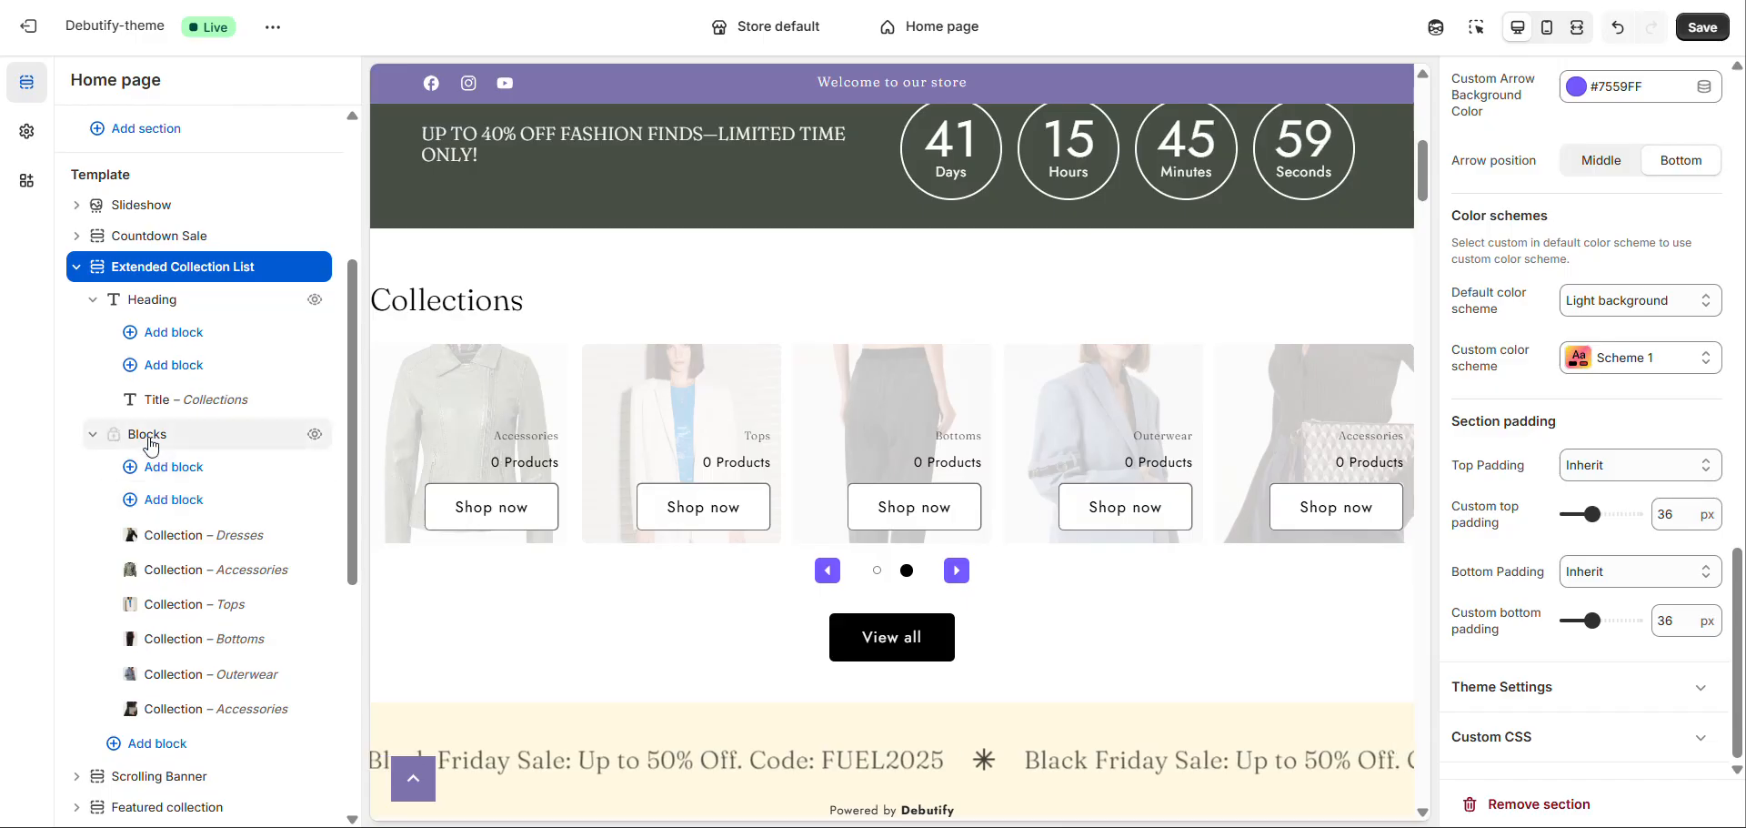
pyautogui.click(132, 536)
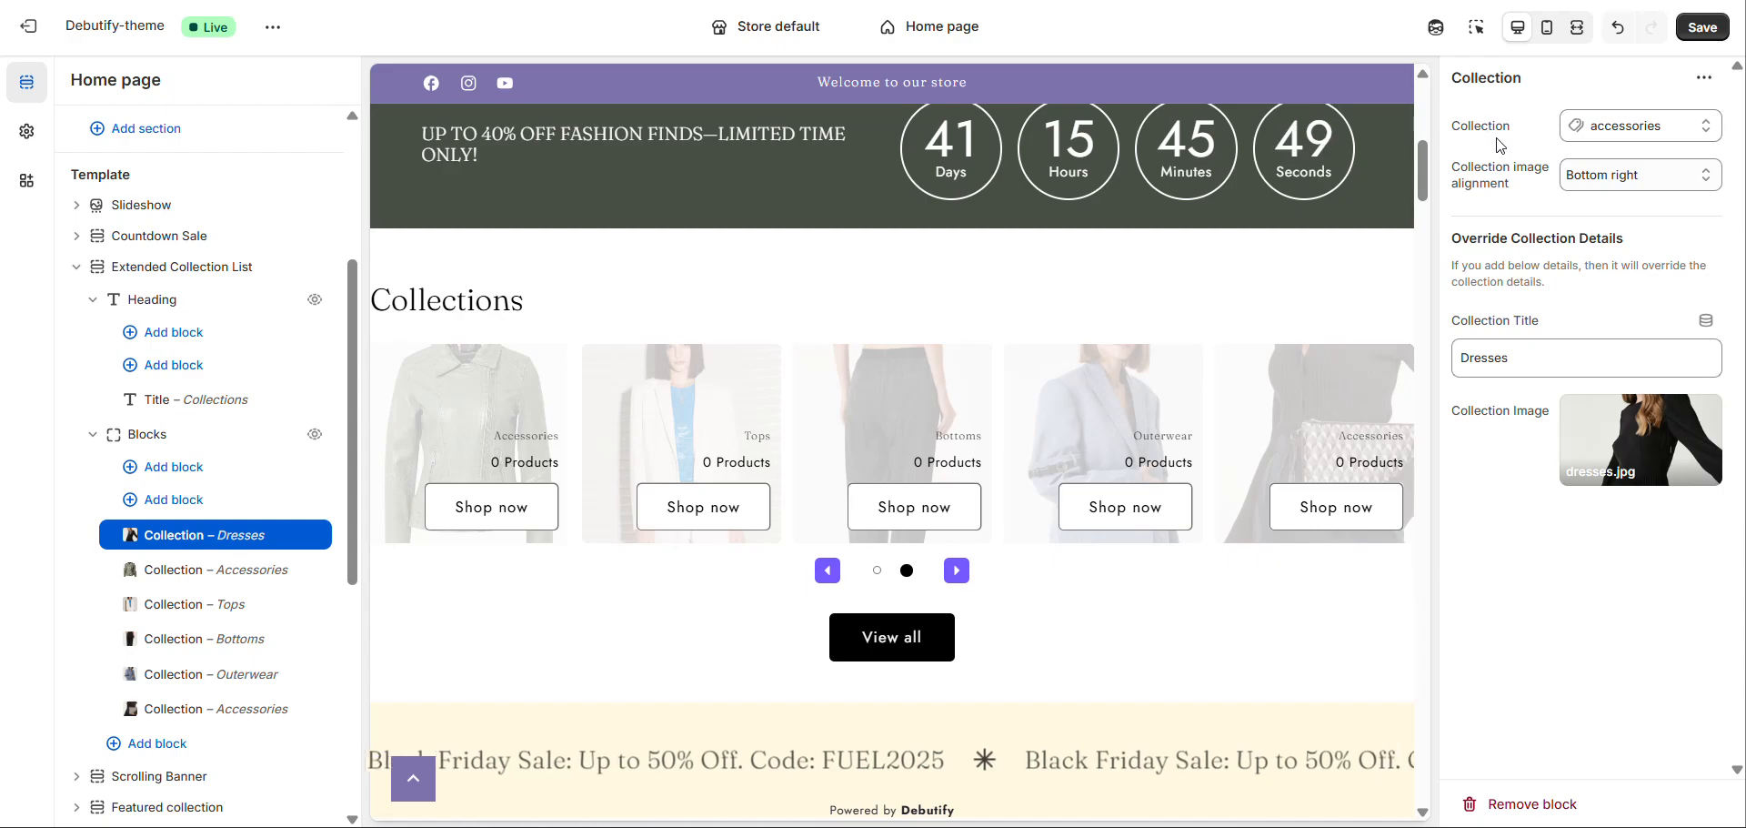
pyautogui.click(1582, 177)
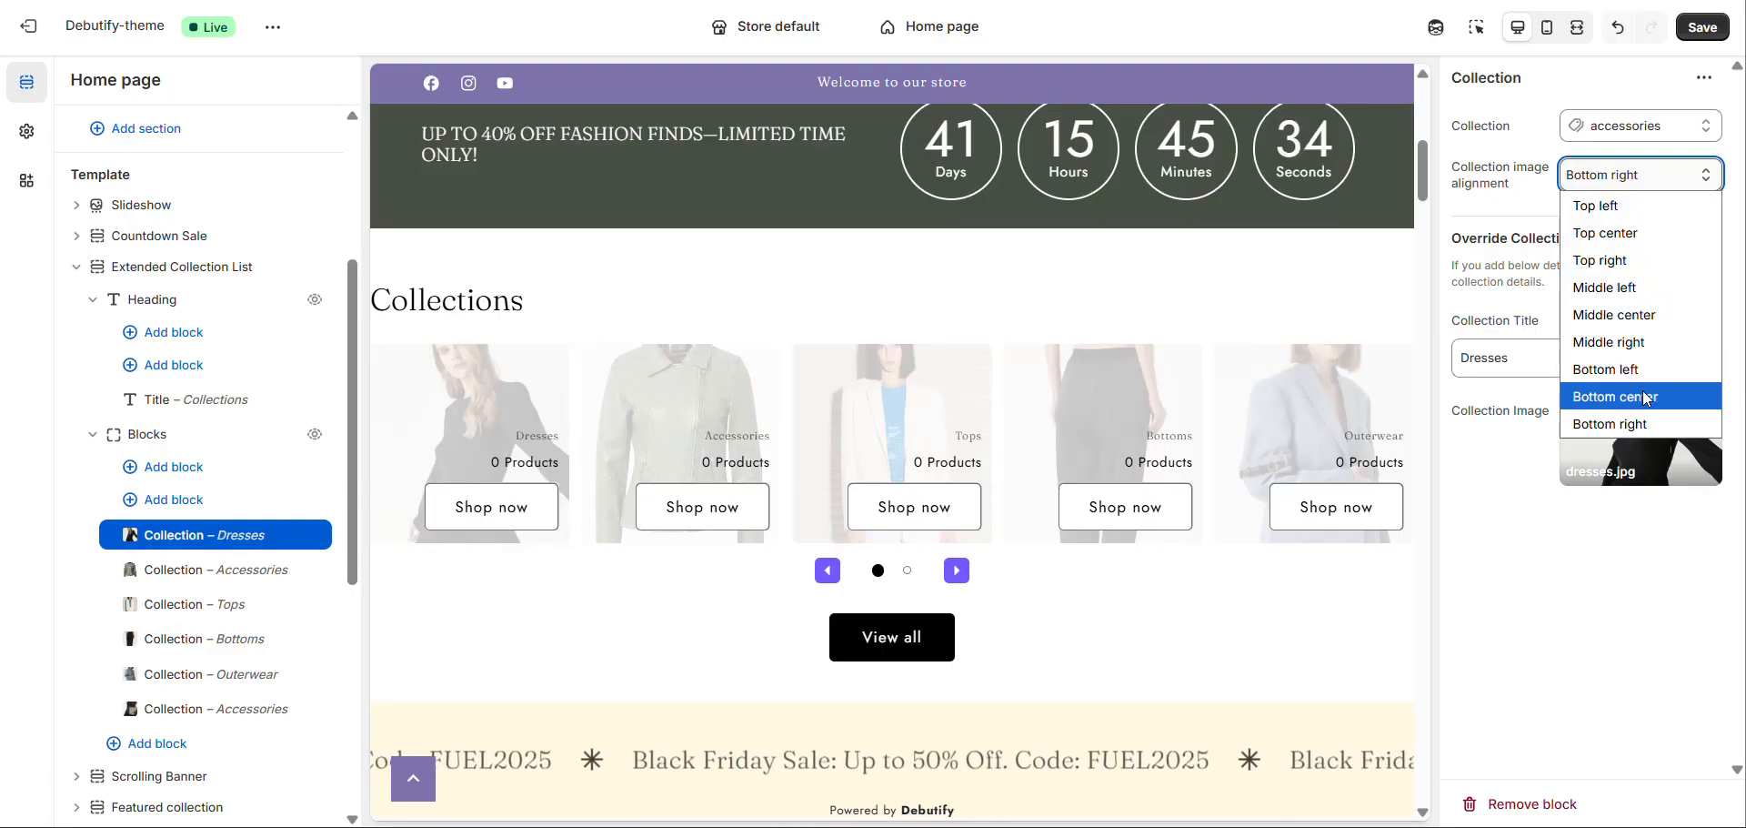
pyautogui.click(1581, 424)
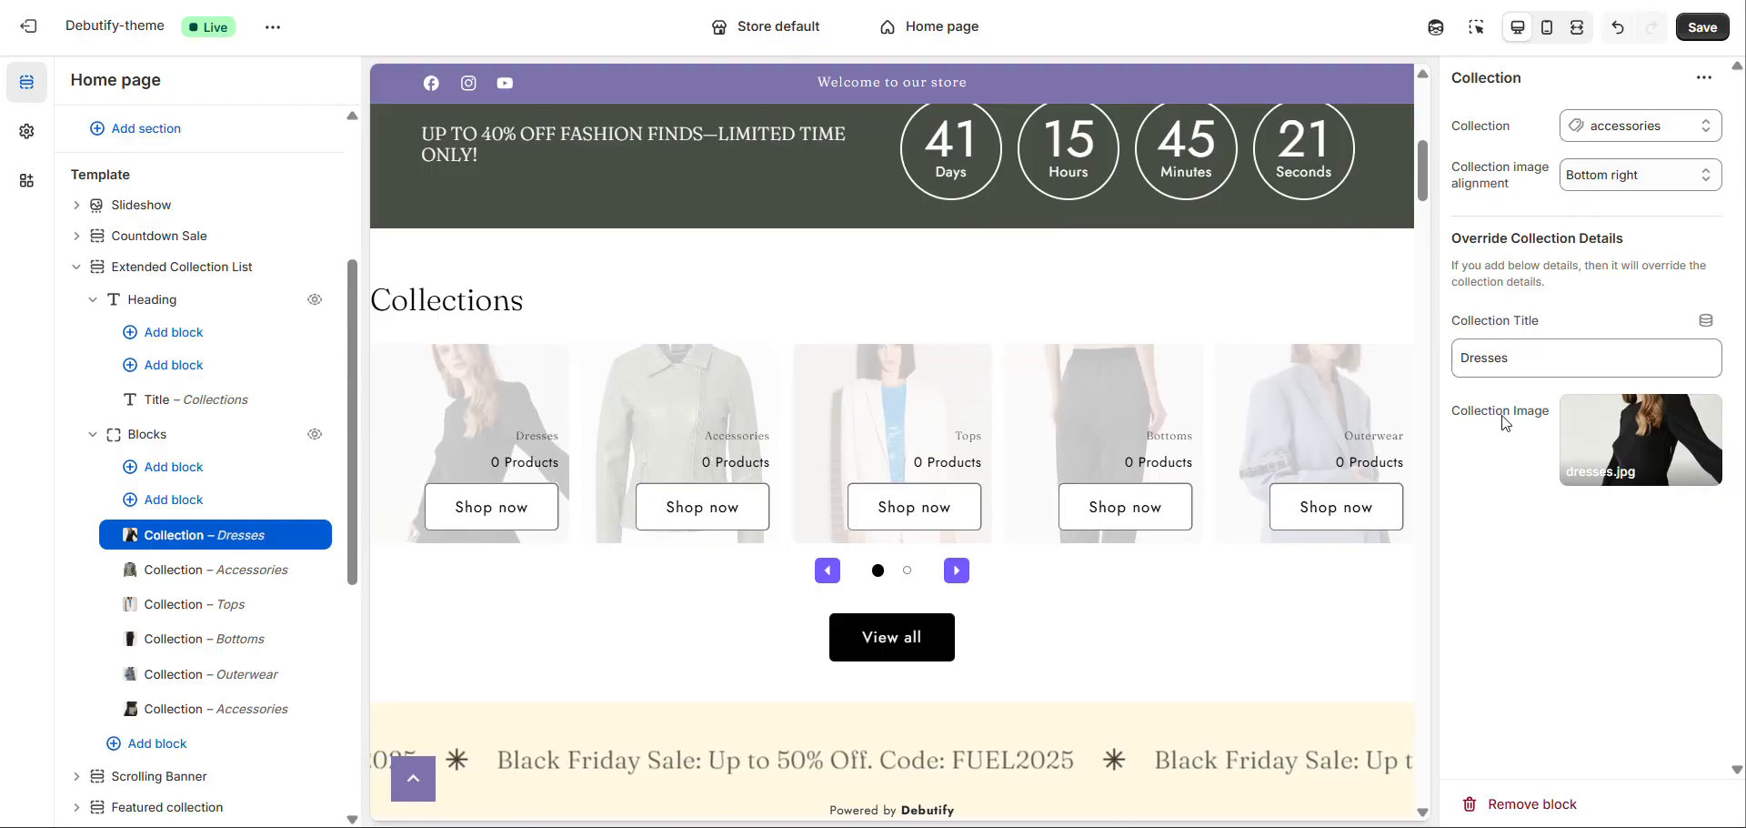
pyautogui.moveTo(1567, 426)
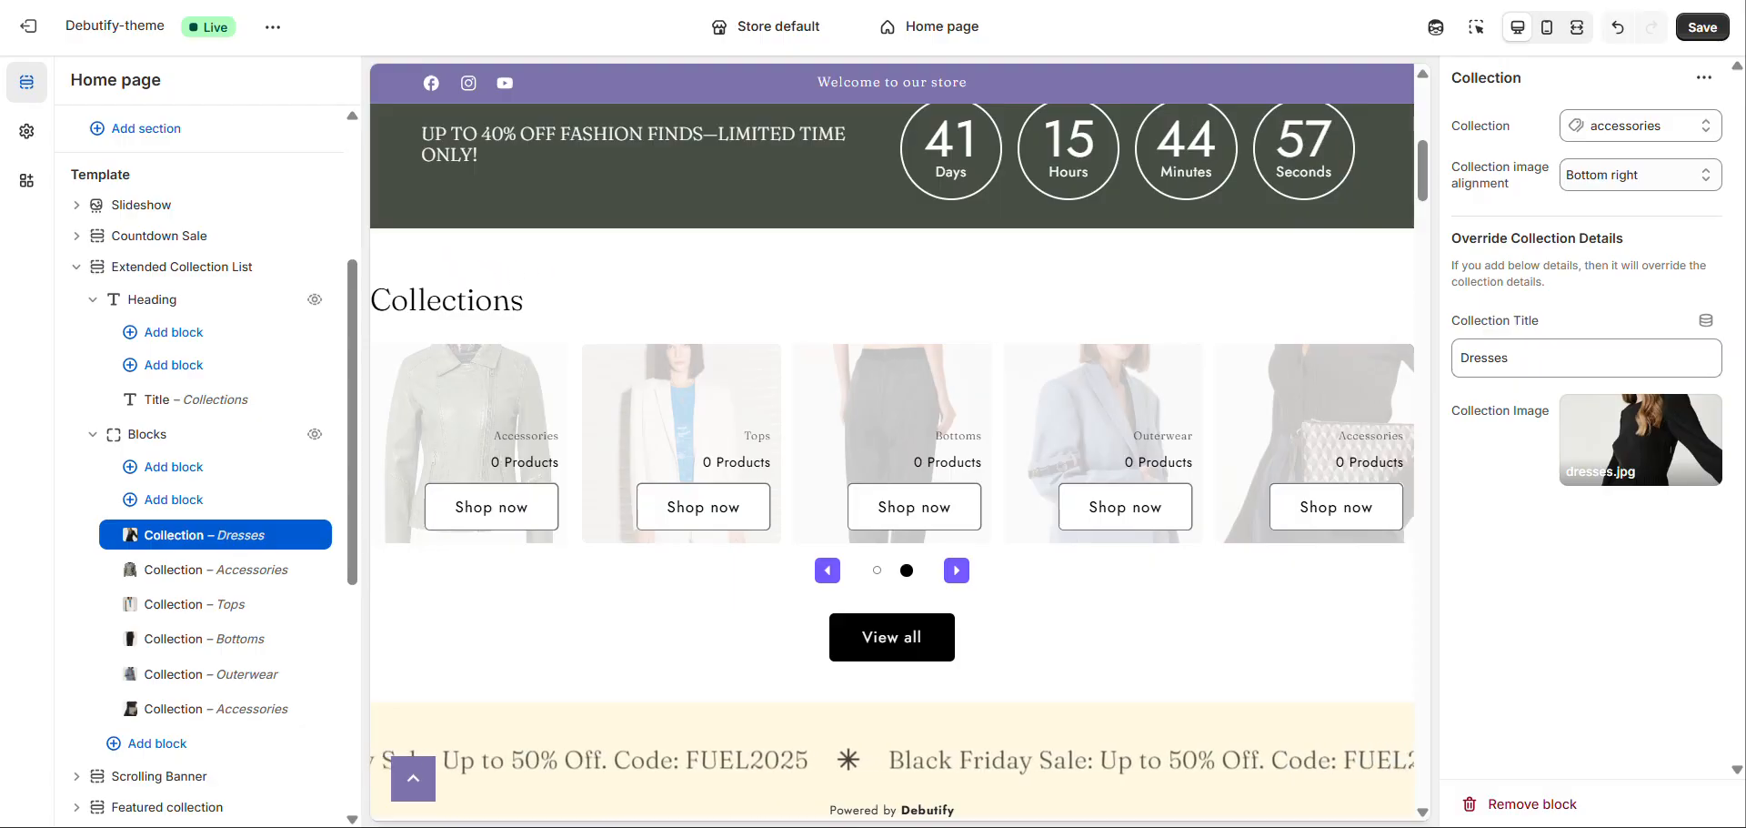
pyautogui.scroll(1, 527, 344)
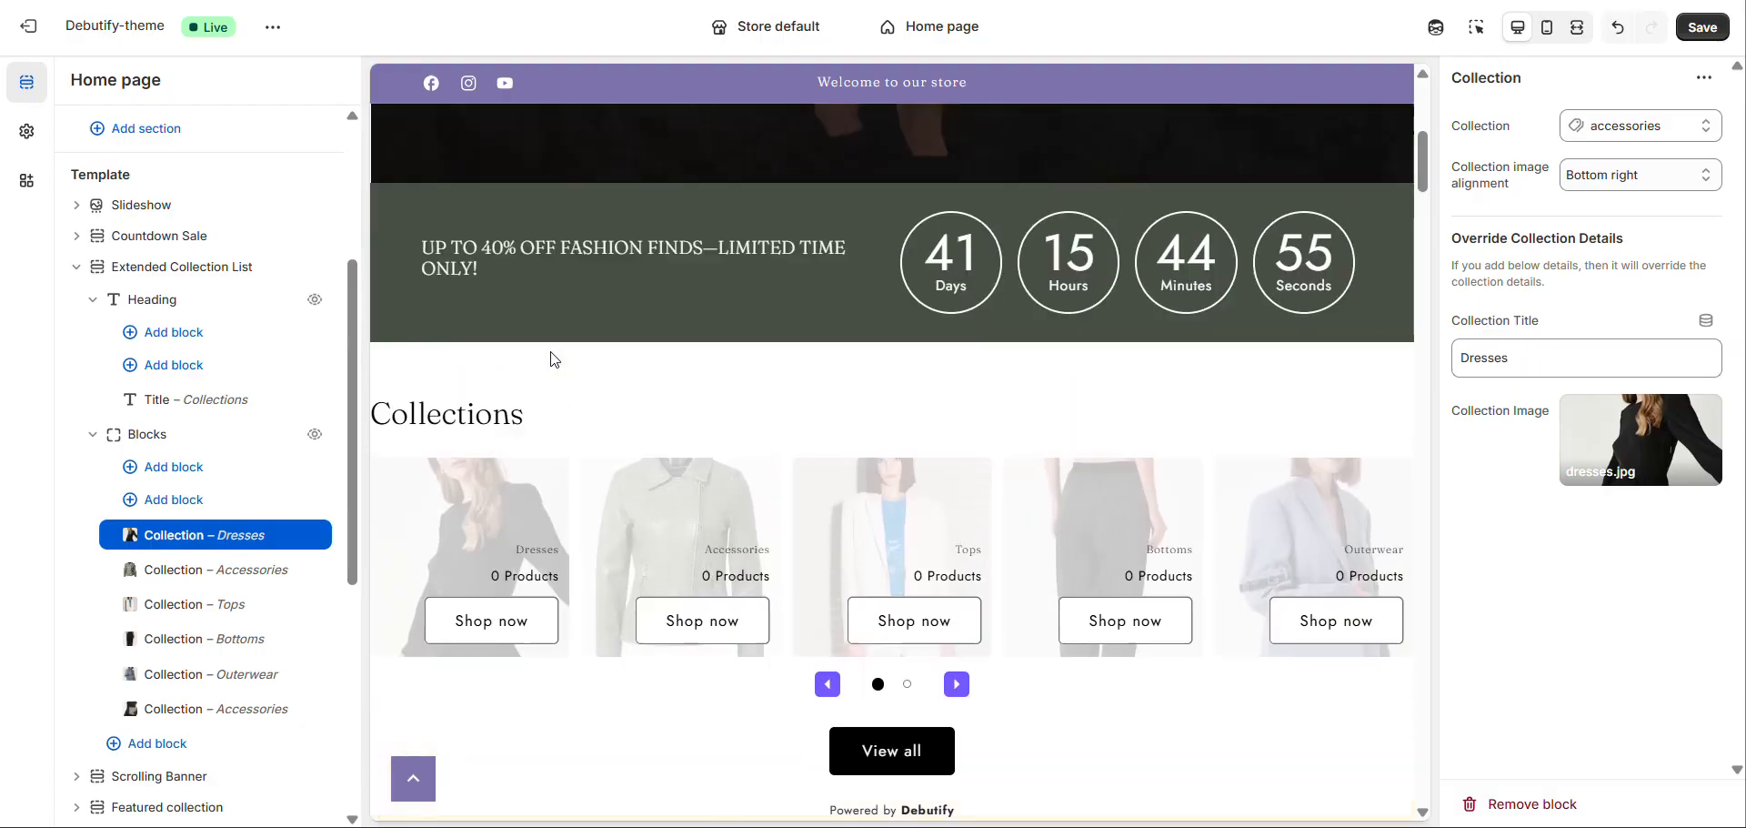